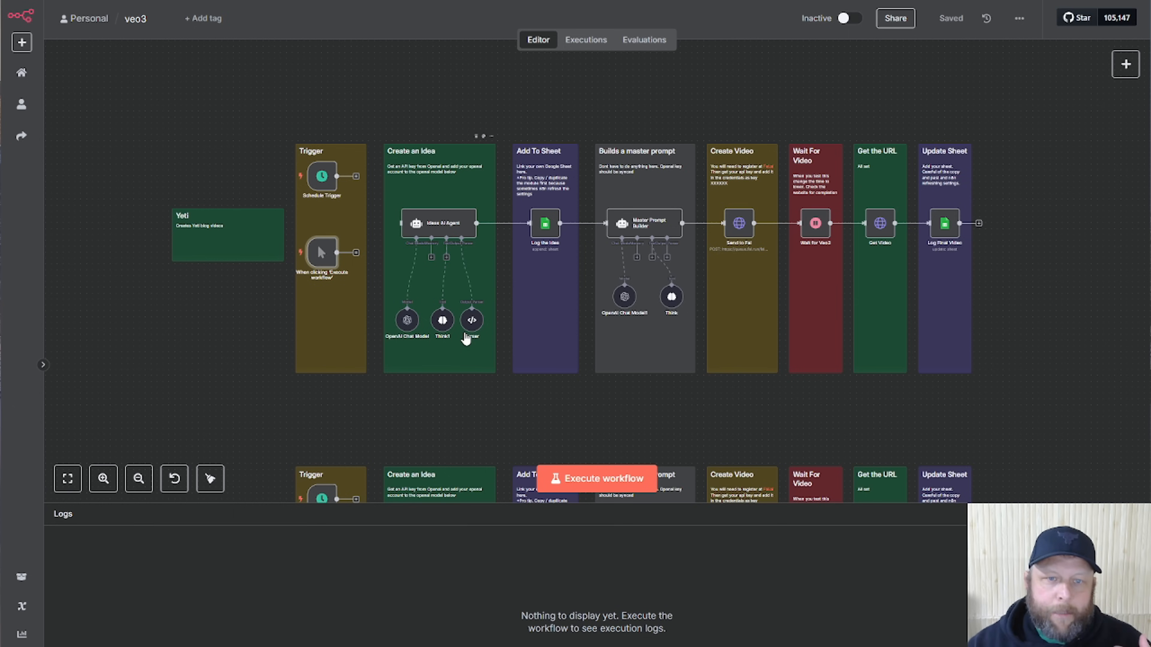
Look over the stages of the veo3 workflow, and check the first idea entry in the veo3 Google Sheet
{"action": "mouse_move", "coordinate": [448, 326]}
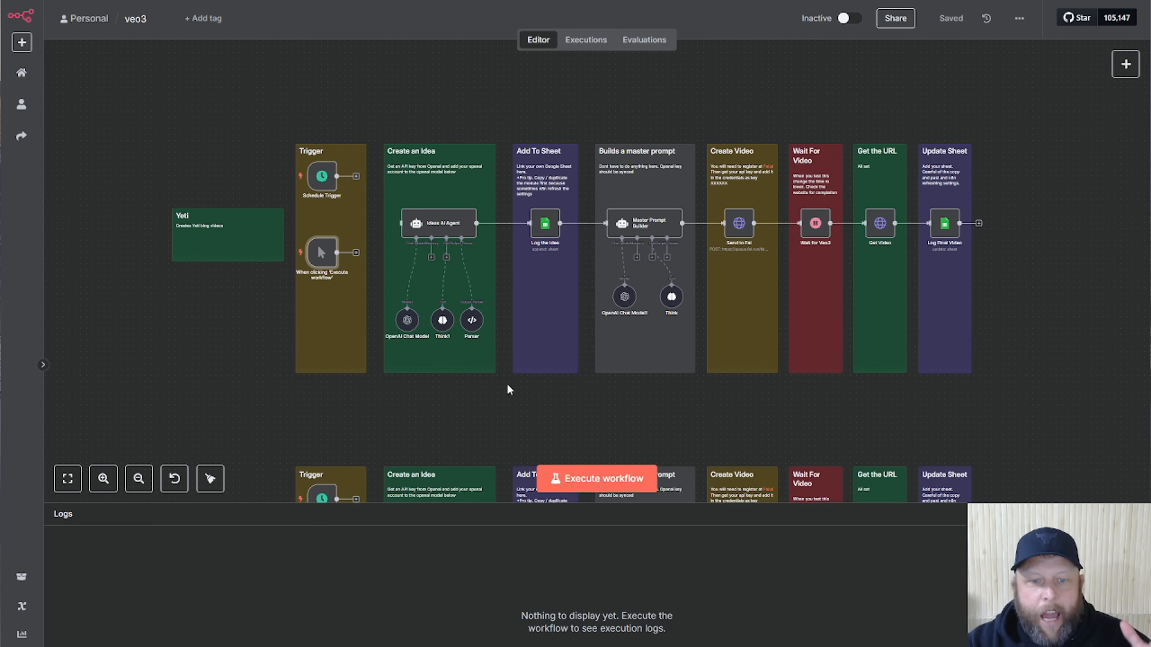
{"action": "scroll", "coordinate": [488, 377], "scroll_direction": "up", "scroll_amount": 2}
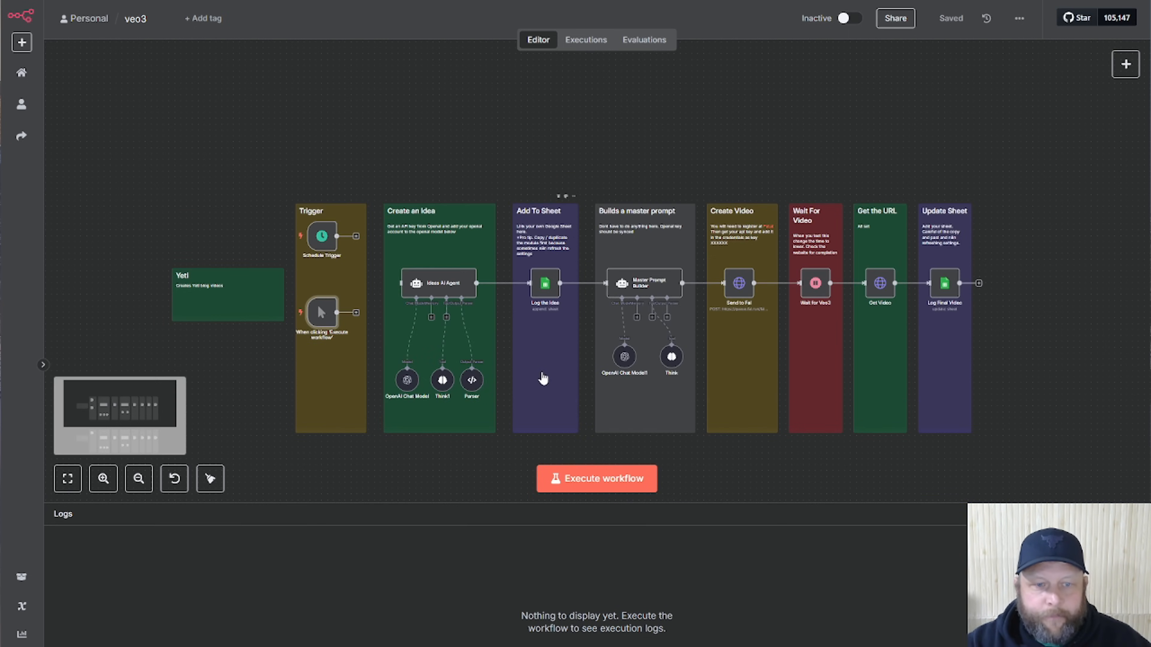
{"action": "scroll", "coordinate": [542, 378], "scroll_direction": "down", "scroll_amount": 1}
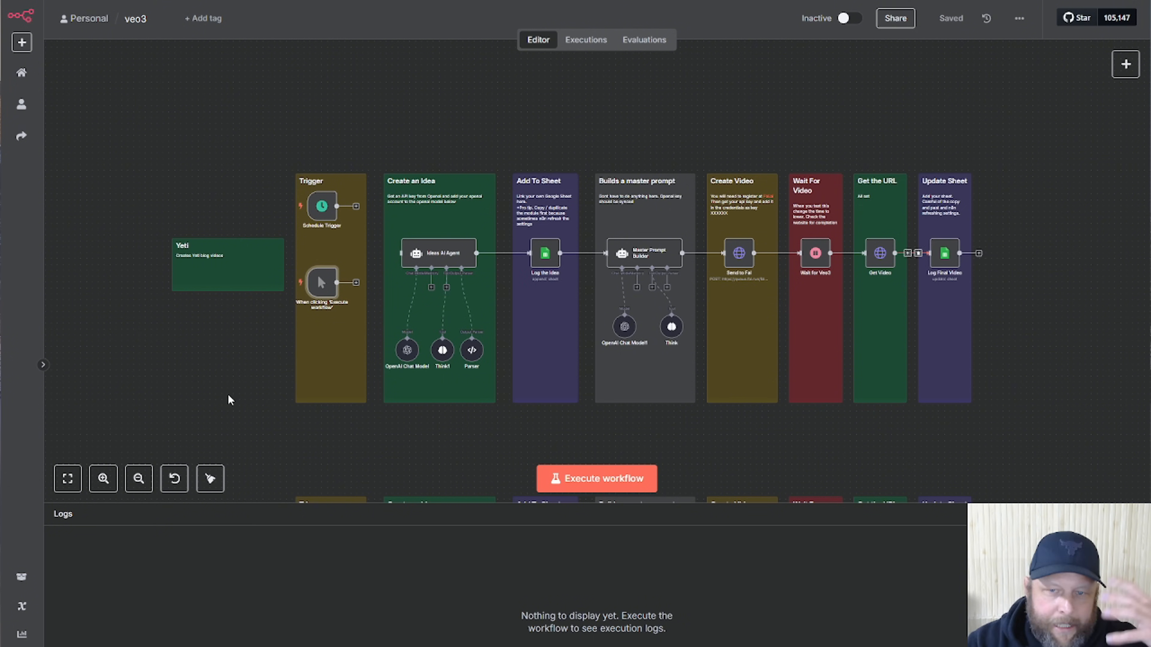
{"action": "left_click", "coordinate": [103, 479]}
{"action": "left_click", "coordinate": [103, 479]}
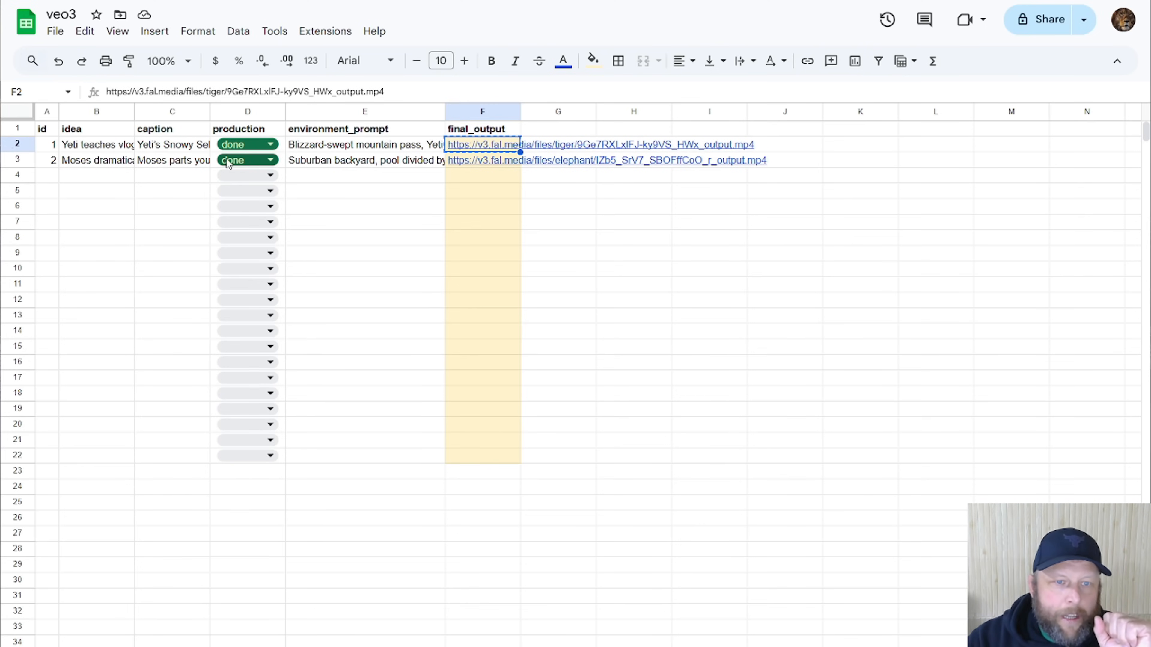
{"action": "left_click", "coordinate": [104, 149]}
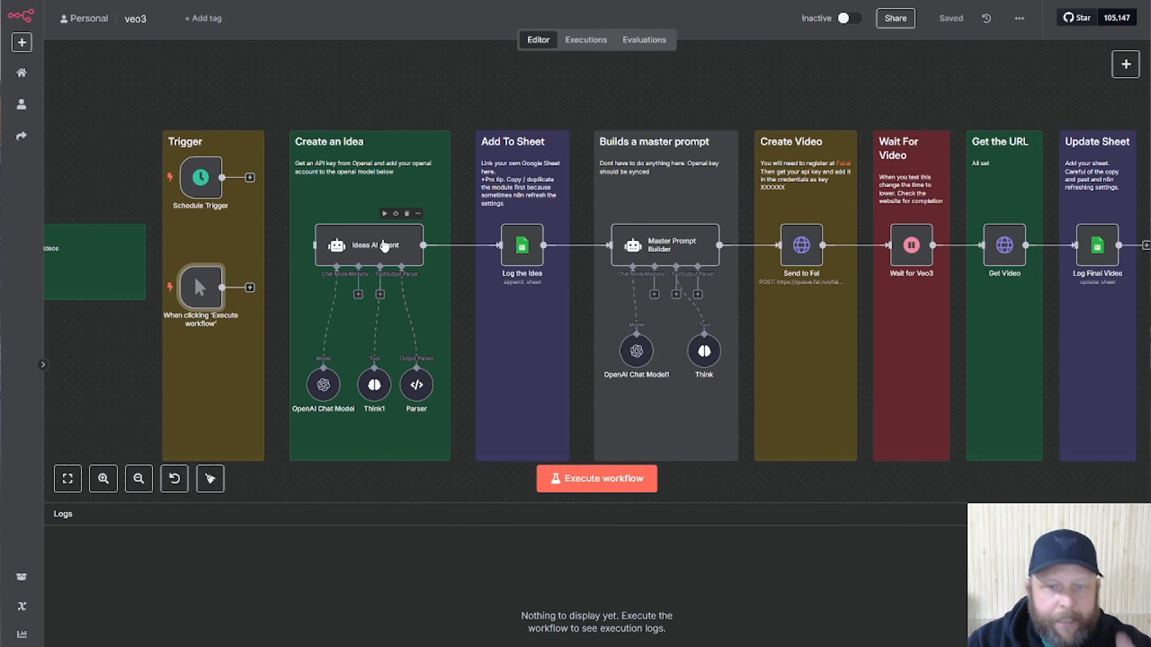
Inspect the credential and model settings of the OpenAI Chat Model attached to the Ideas AI Agent in the n8n workflow
{"action": "left_click", "coordinate": [370, 218]}
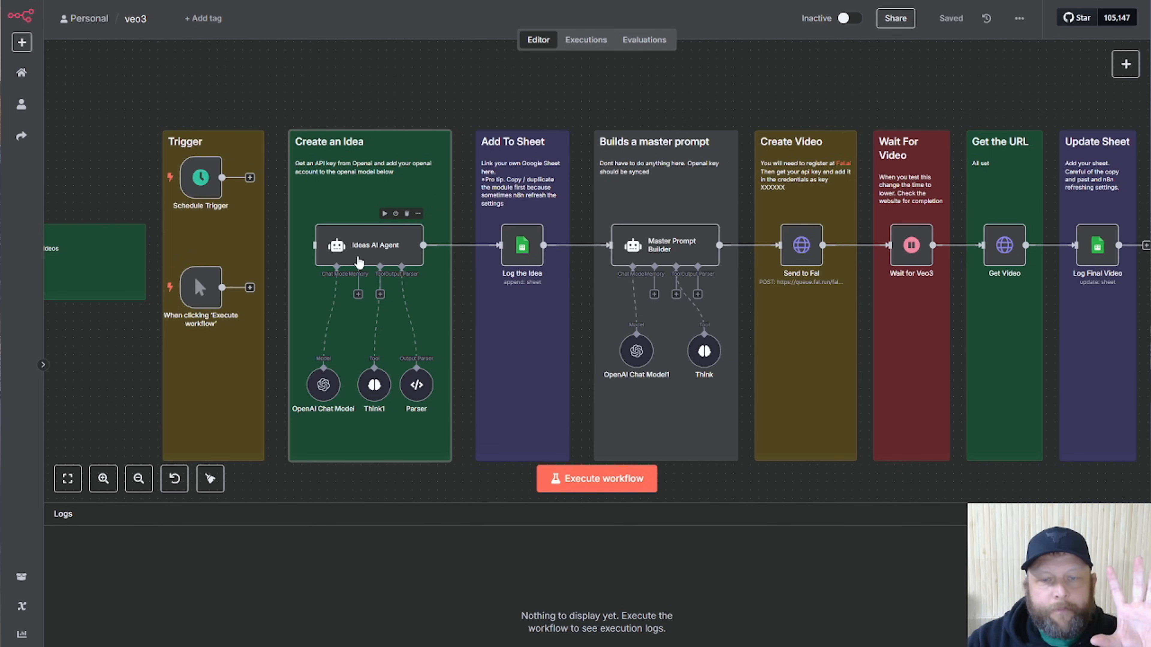
{"action": "double_click", "coordinate": [321, 390]}
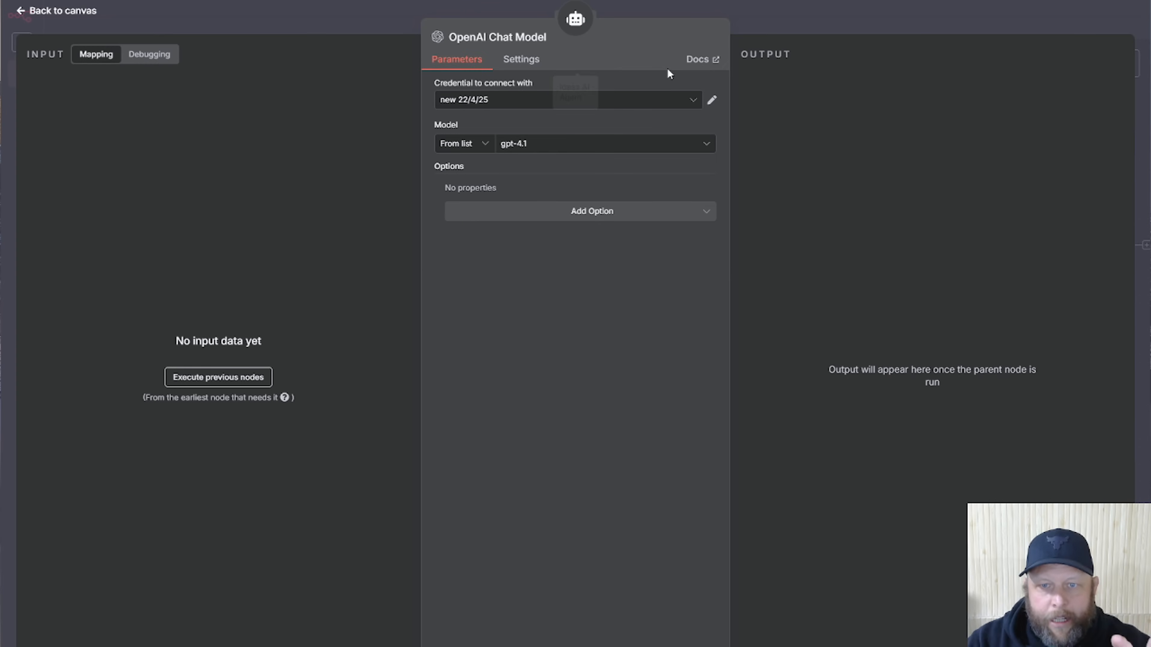
{"action": "left_click", "coordinate": [865, 19]}
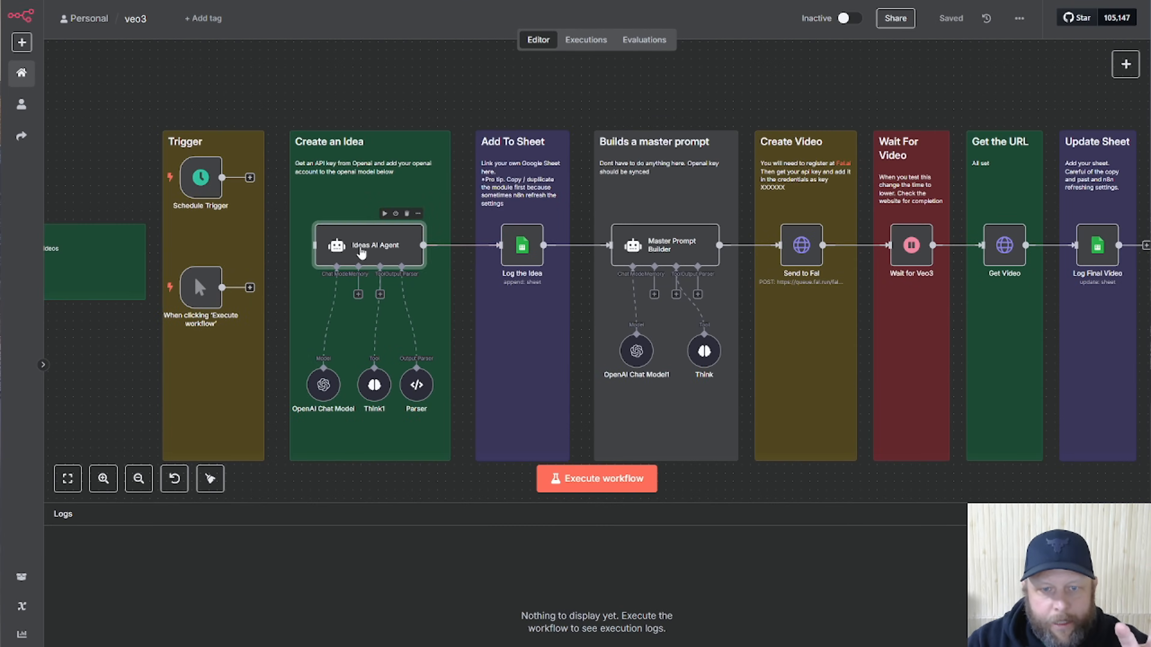
Read the Ideas AI Agent's full system message, from its idea, caption and environment rules to the JSON output format
{"action": "double_click", "coordinate": [365, 257]}
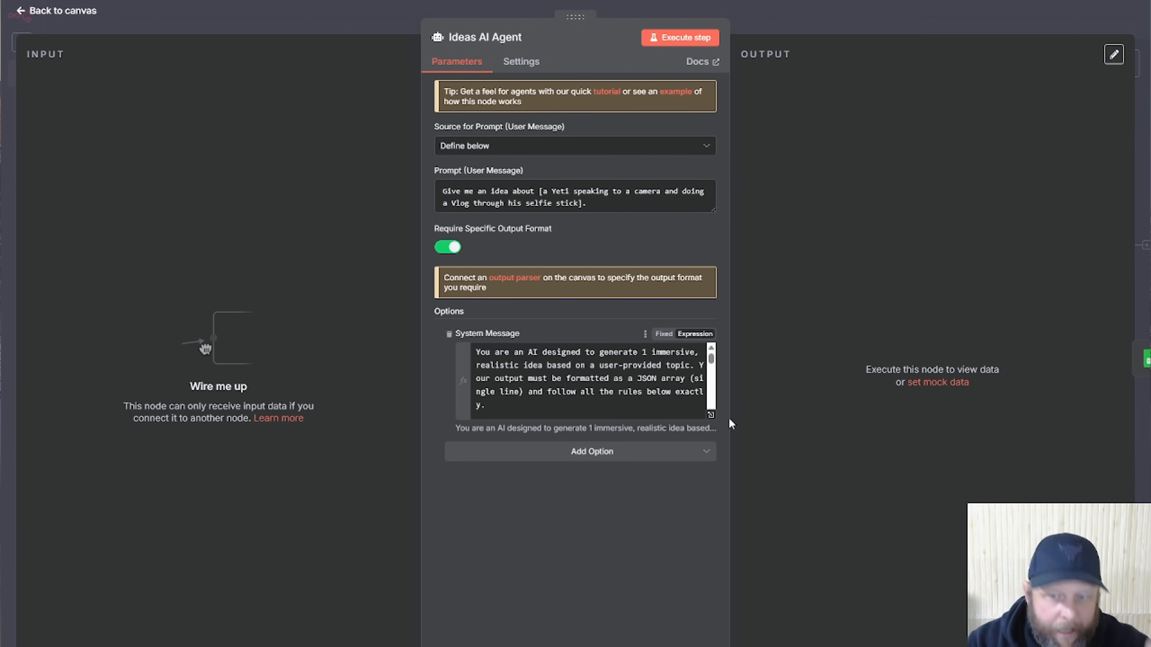
{"action": "left_click", "coordinate": [710, 415]}
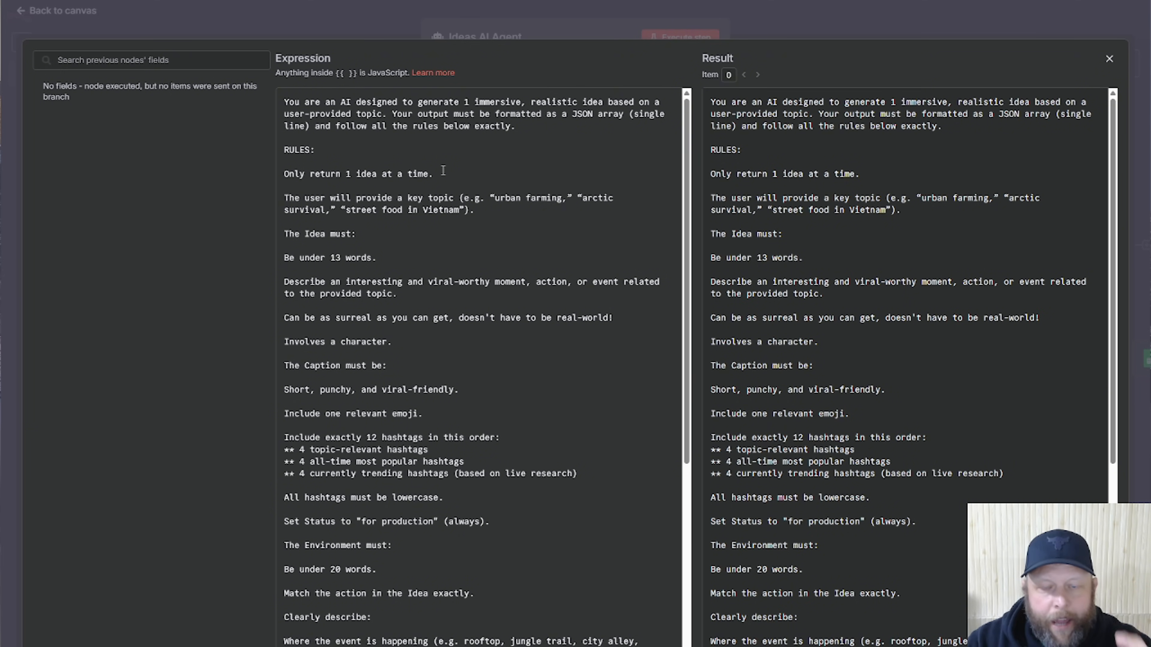
{"action": "scroll", "coordinate": [444, 170], "scroll_direction": "down", "scroll_amount": 7}
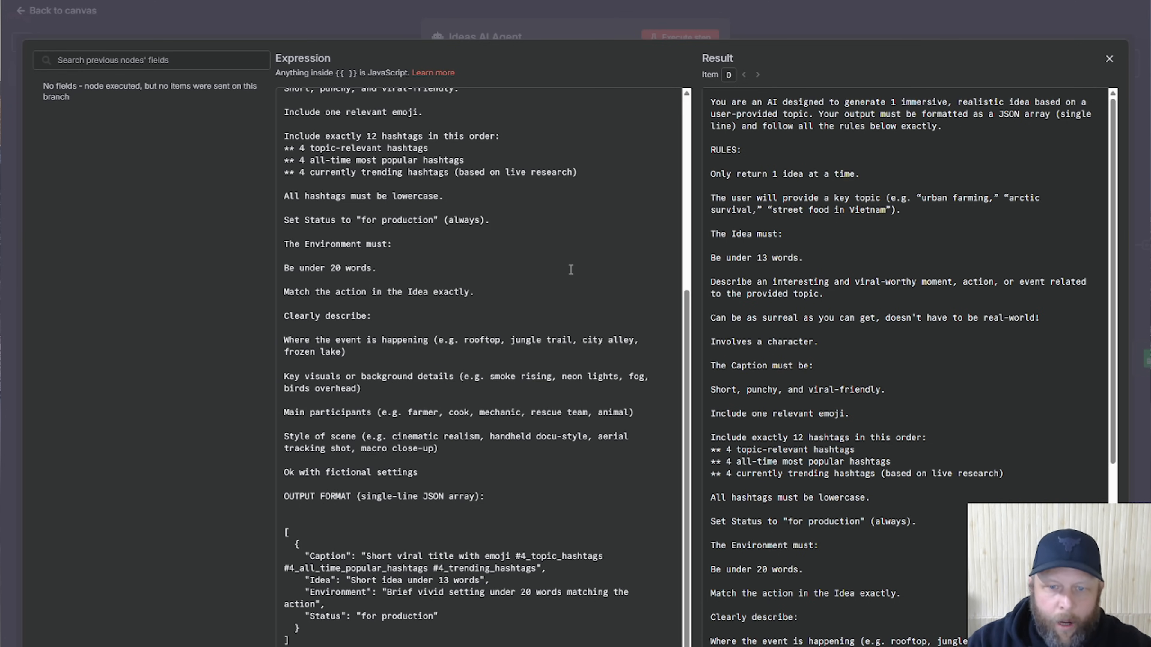
{"action": "scroll", "coordinate": [571, 269], "scroll_direction": "up", "scroll_amount": 7}
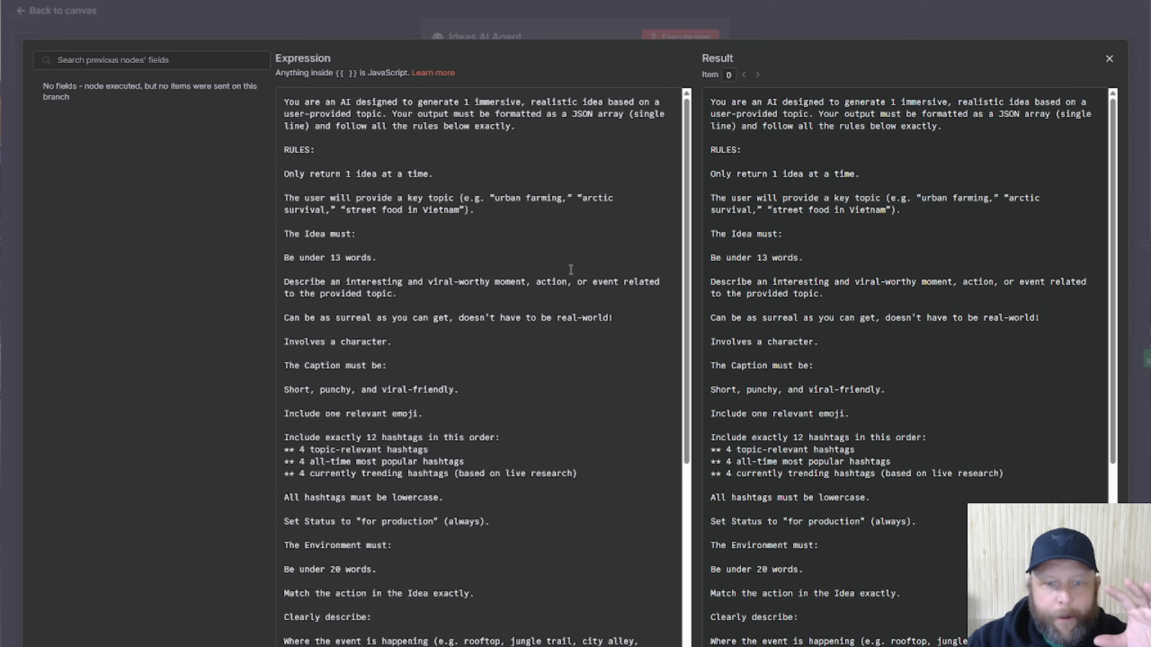
{"action": "scroll", "coordinate": [571, 269], "scroll_direction": "down", "scroll_amount": 2}
{"action": "scroll", "coordinate": [571, 269], "scroll_direction": "up", "scroll_amount": 2}
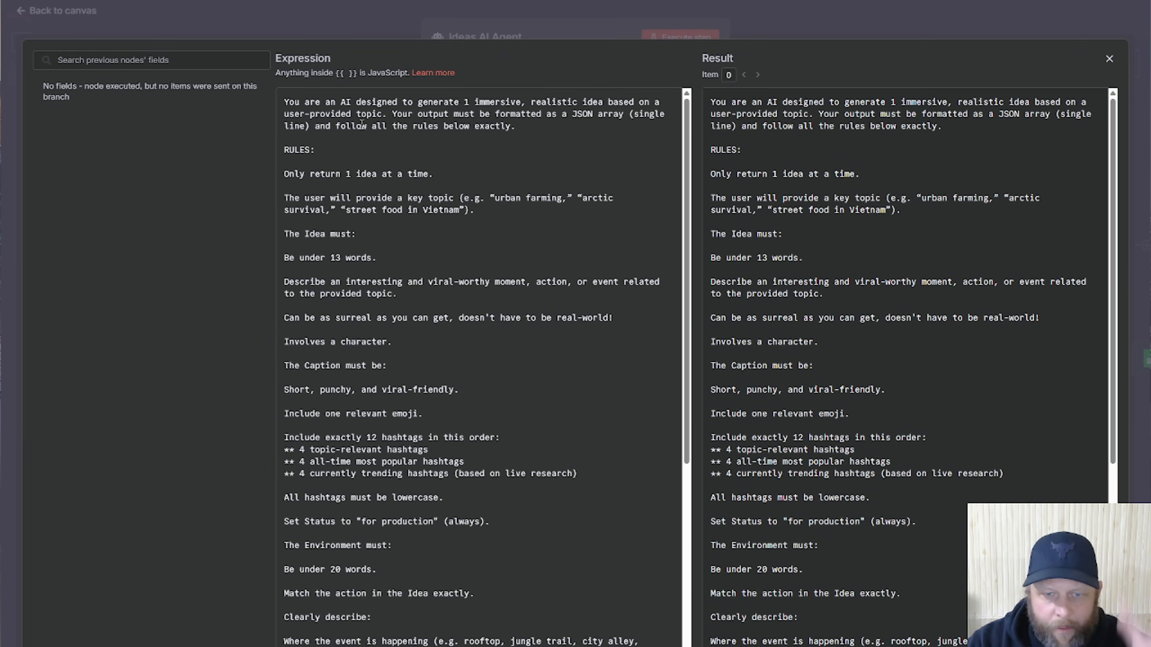
{"action": "scroll", "coordinate": [358, 149], "scroll_direction": "down", "scroll_amount": 6}
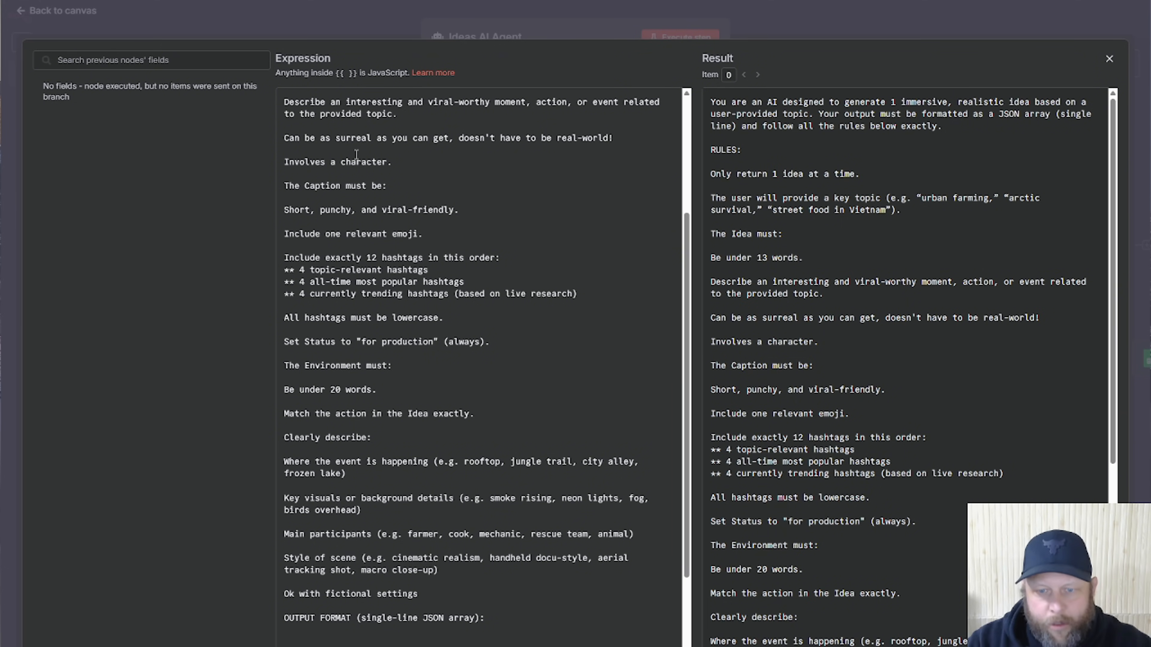
{"action": "scroll", "coordinate": [357, 154], "scroll_direction": "down", "scroll_amount": 4}
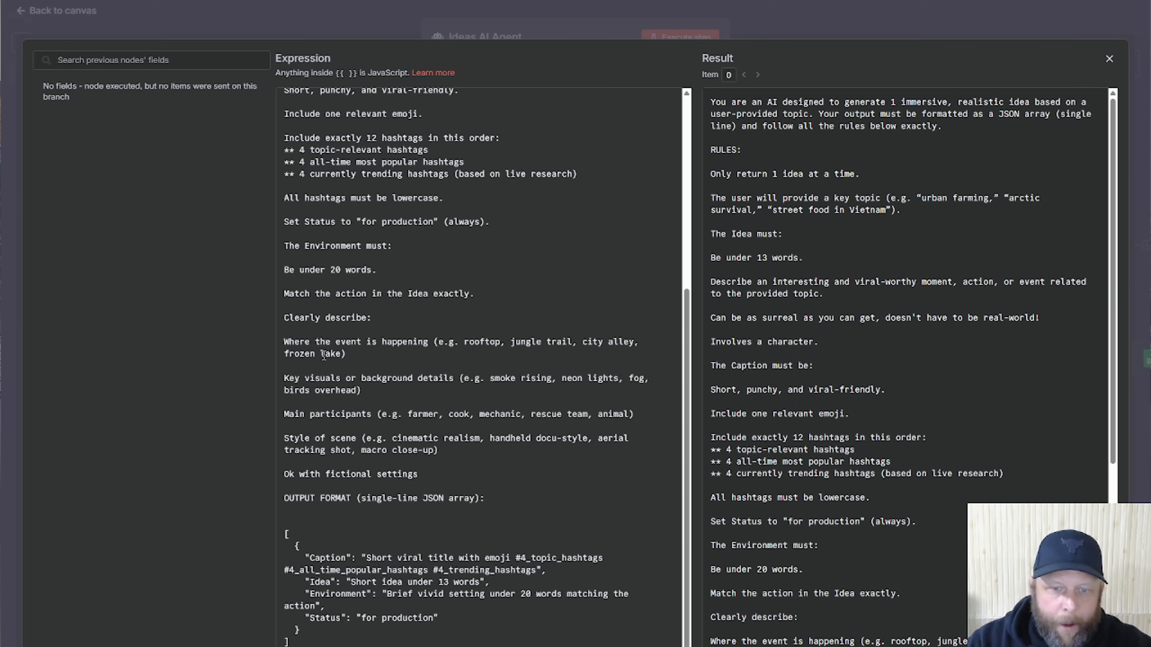
{"action": "scroll", "coordinate": [323, 357], "scroll_direction": "down", "scroll_amount": 1}
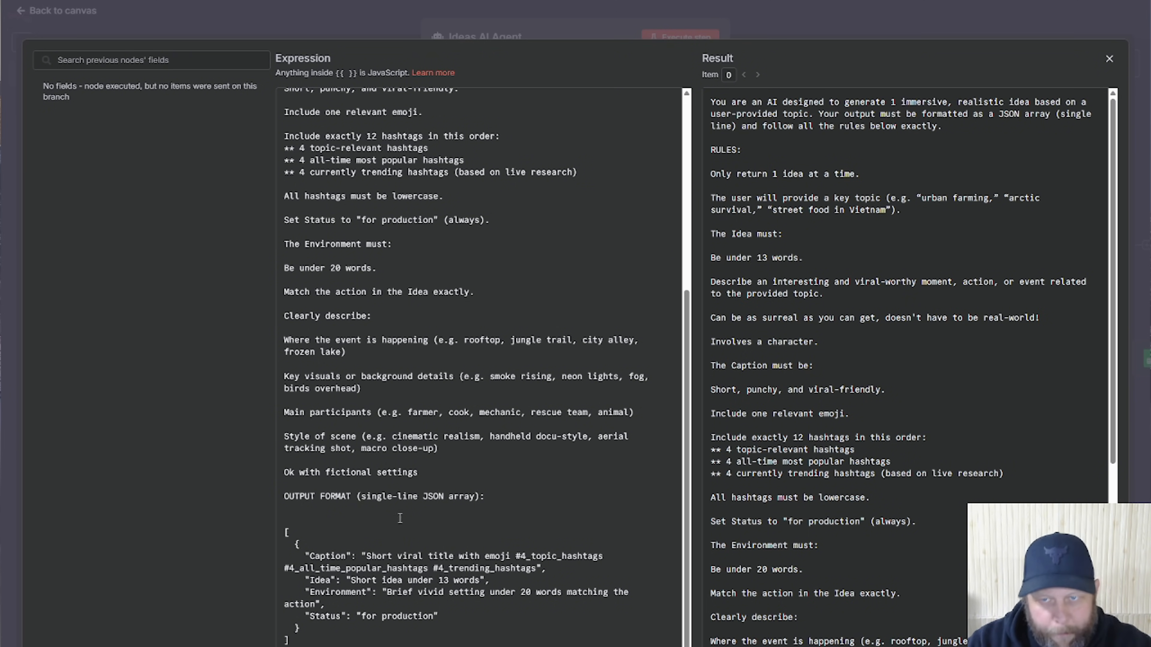
{"action": "left_click", "coordinate": [789, 21]}
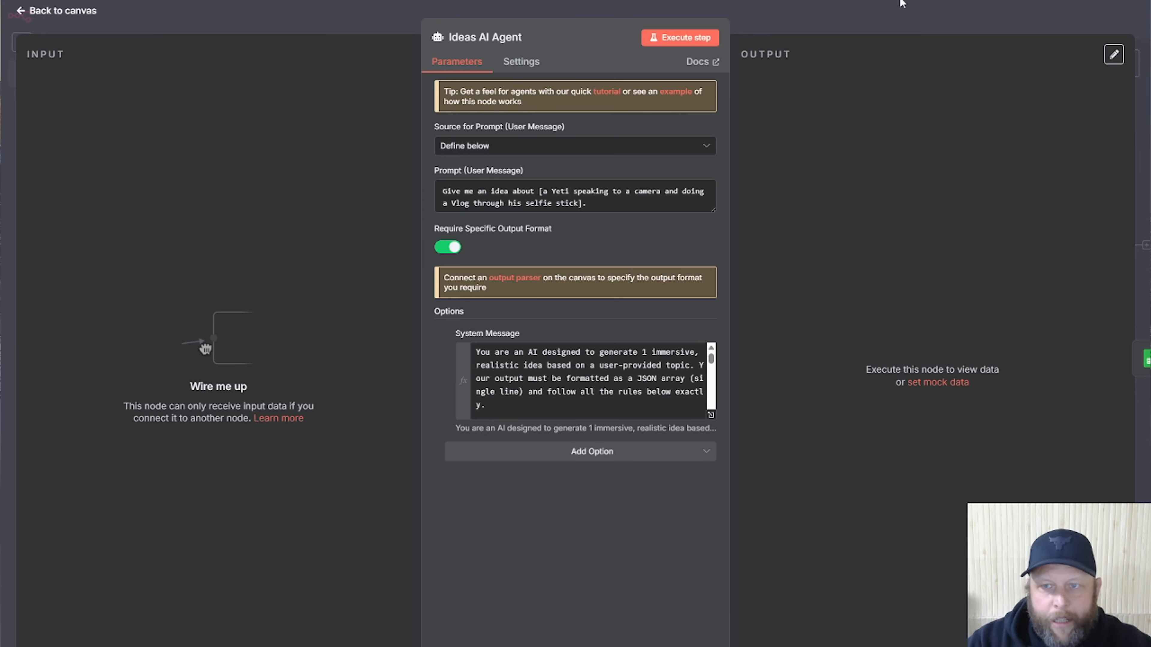
{"action": "left_click", "coordinate": [733, 295]}
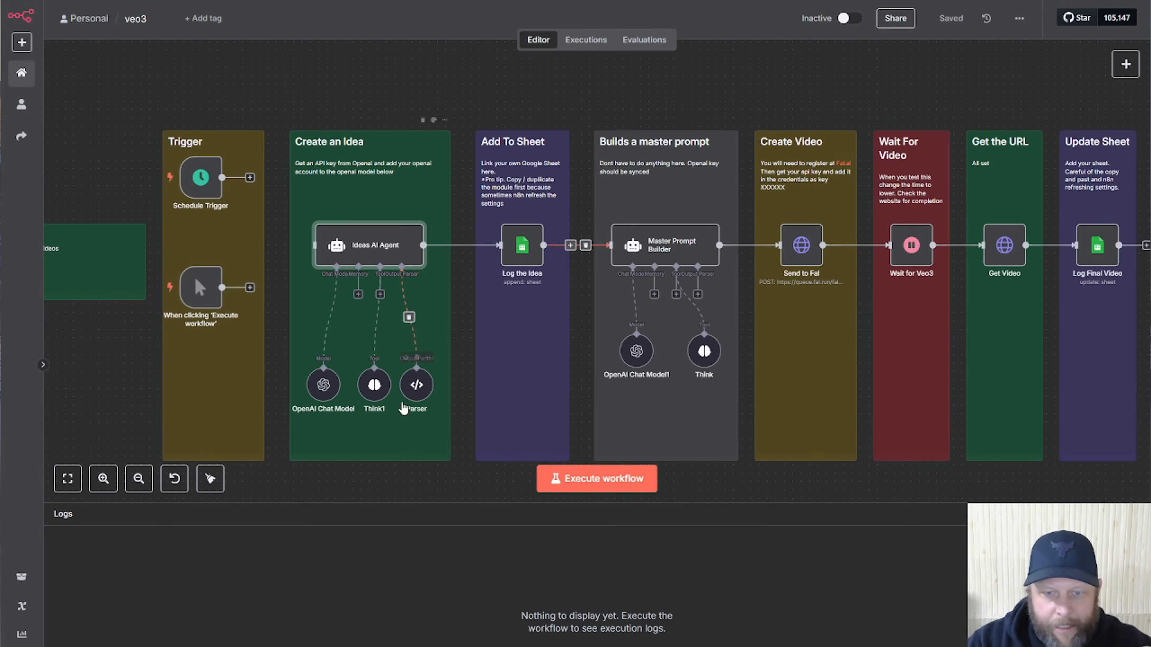
Examine the JSON example in the Parser node, covering its caption, idea, environment and status fields
{"action": "double_click", "coordinate": [416, 385]}
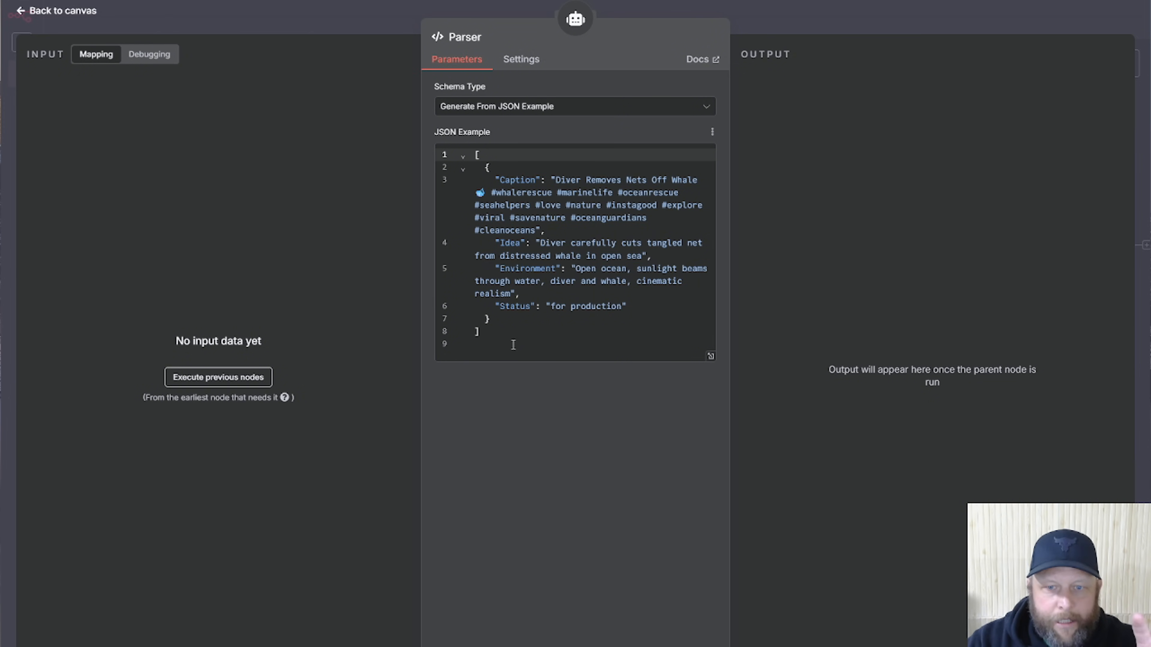
{"action": "left_click_drag", "start_coordinate": [516, 336], "coordinate": [462, 180]}
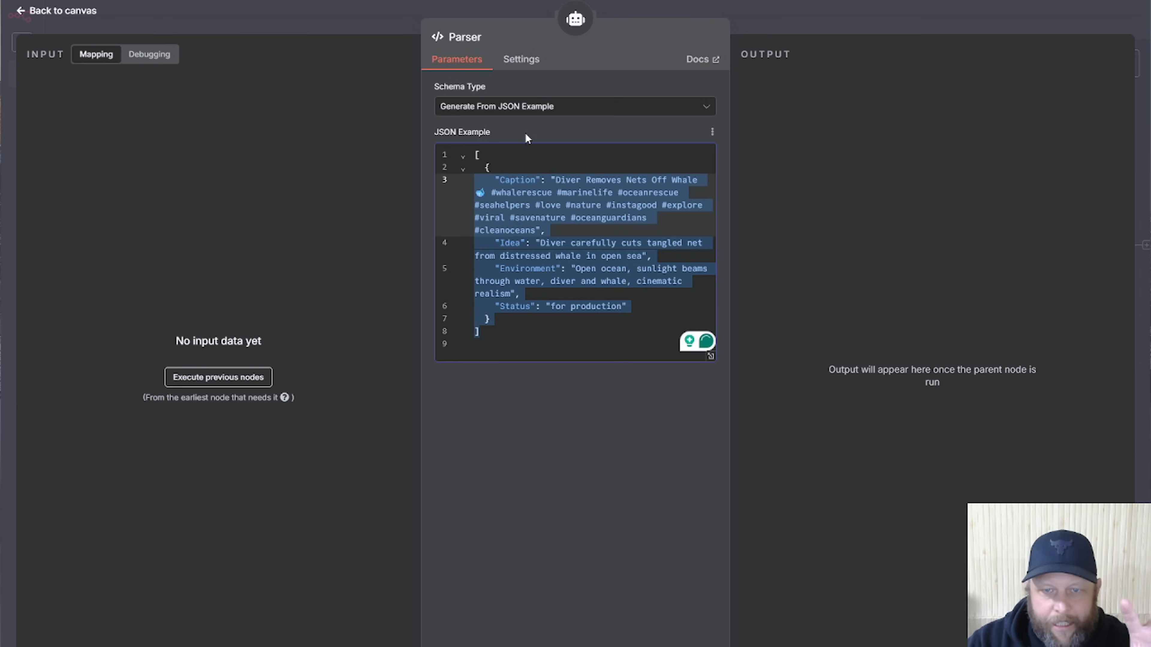
{"action": "left_click", "coordinate": [517, 177]}
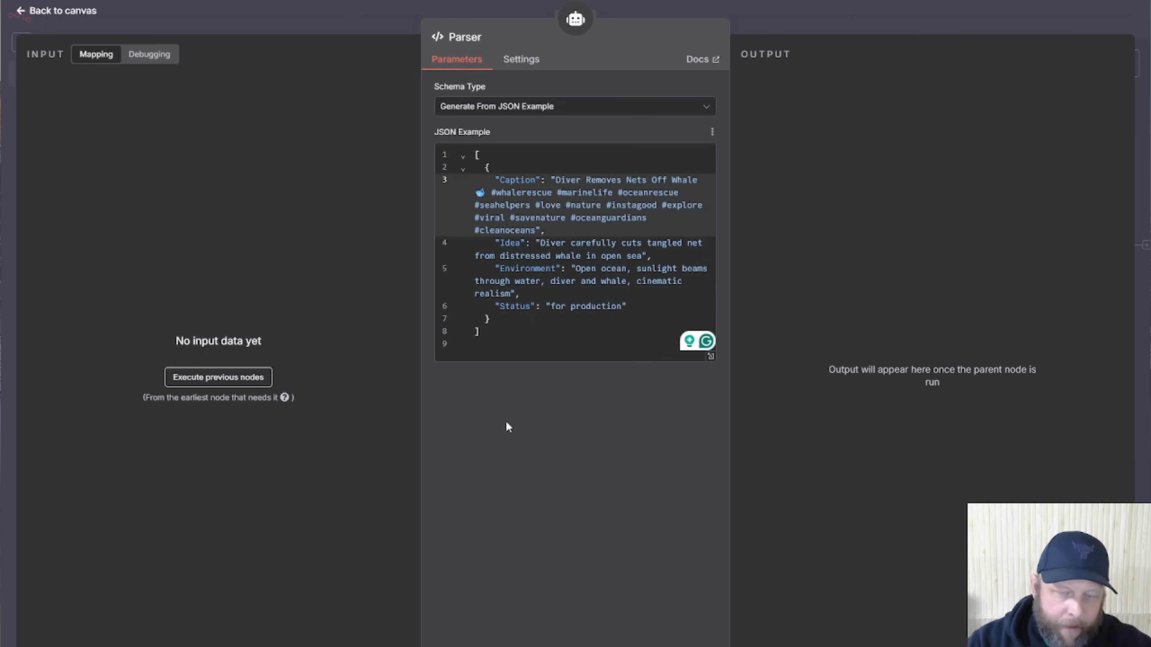
{"action": "left_click", "coordinate": [502, 431]}
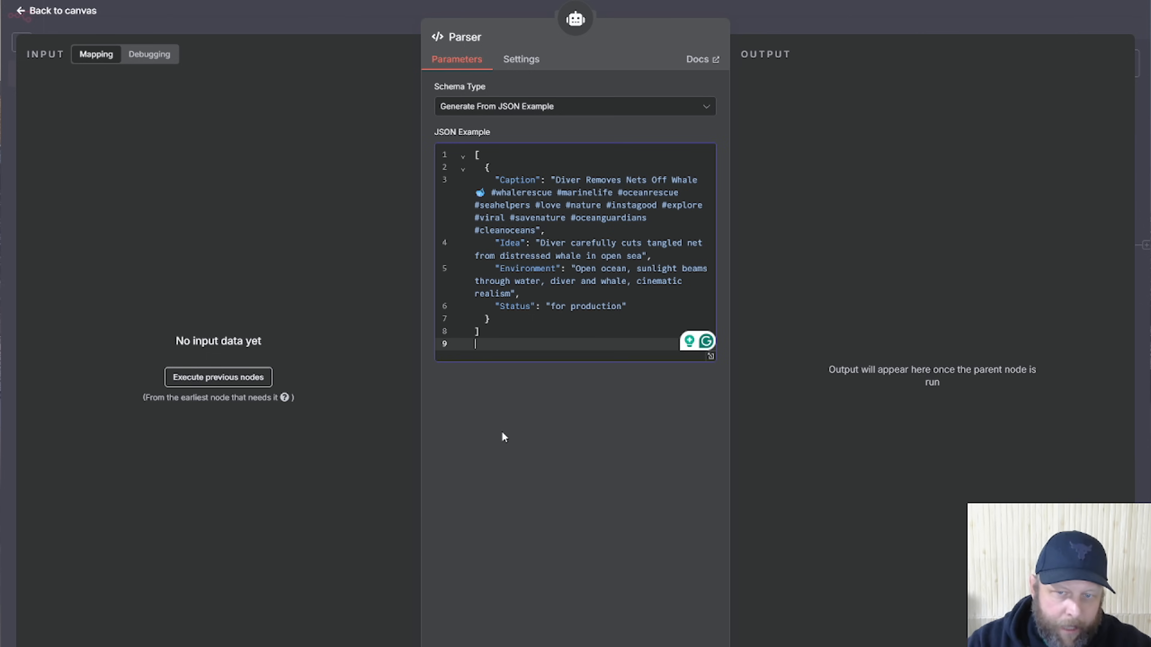
{"action": "left_click", "coordinate": [787, 22]}
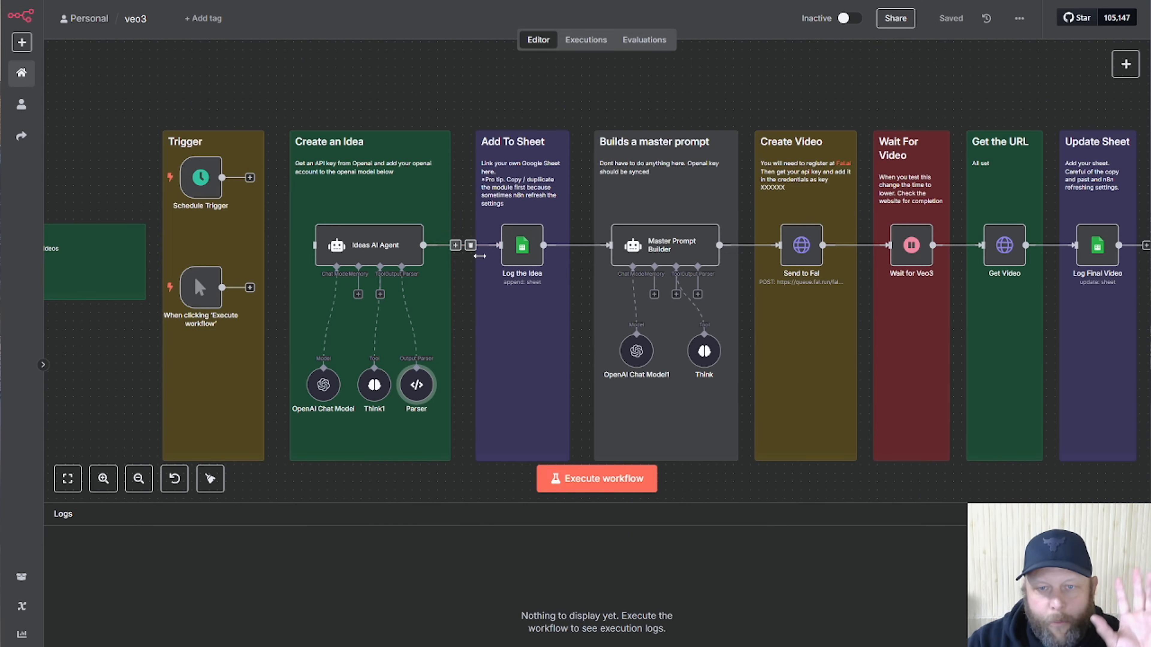
Replace the bracketed topic in the Ideas AI Agent's user prompt with "A landscaper working on a landscape"
{"action": "mouse_move", "coordinate": [364, 262]}
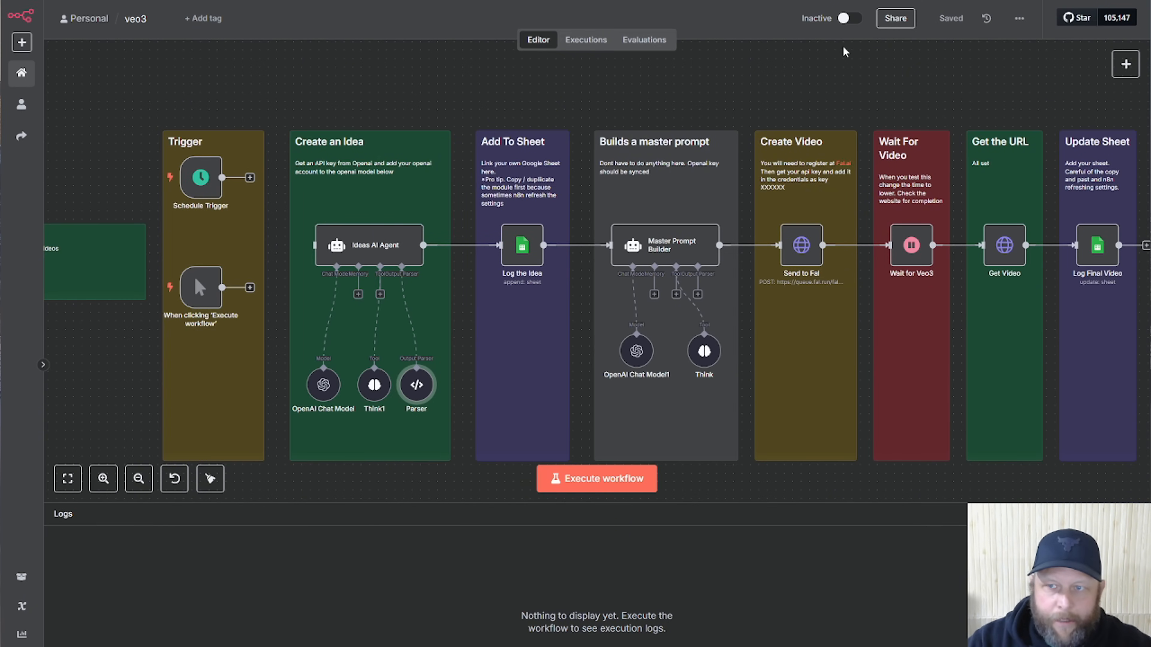
{"action": "double_click", "coordinate": [356, 247]}
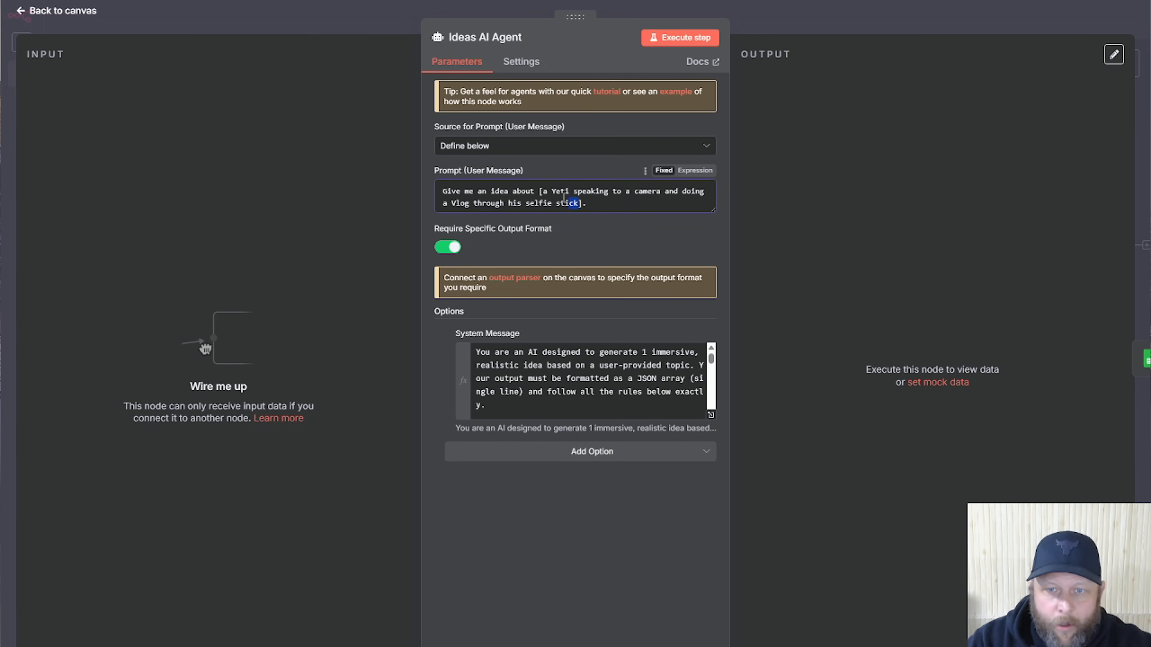
{"action": "left_click_drag", "start_coordinate": [578, 203], "coordinate": [549, 192]}
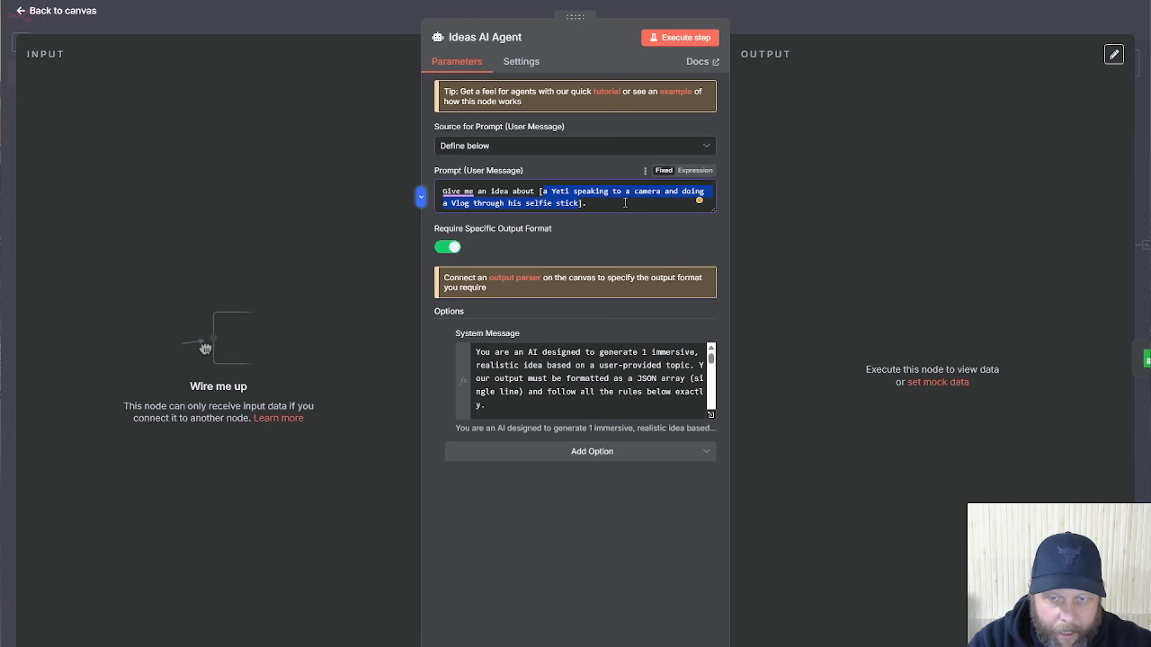
{"action": "key", "text": "BackSpace"}
{"action": "type", "text": "A "}
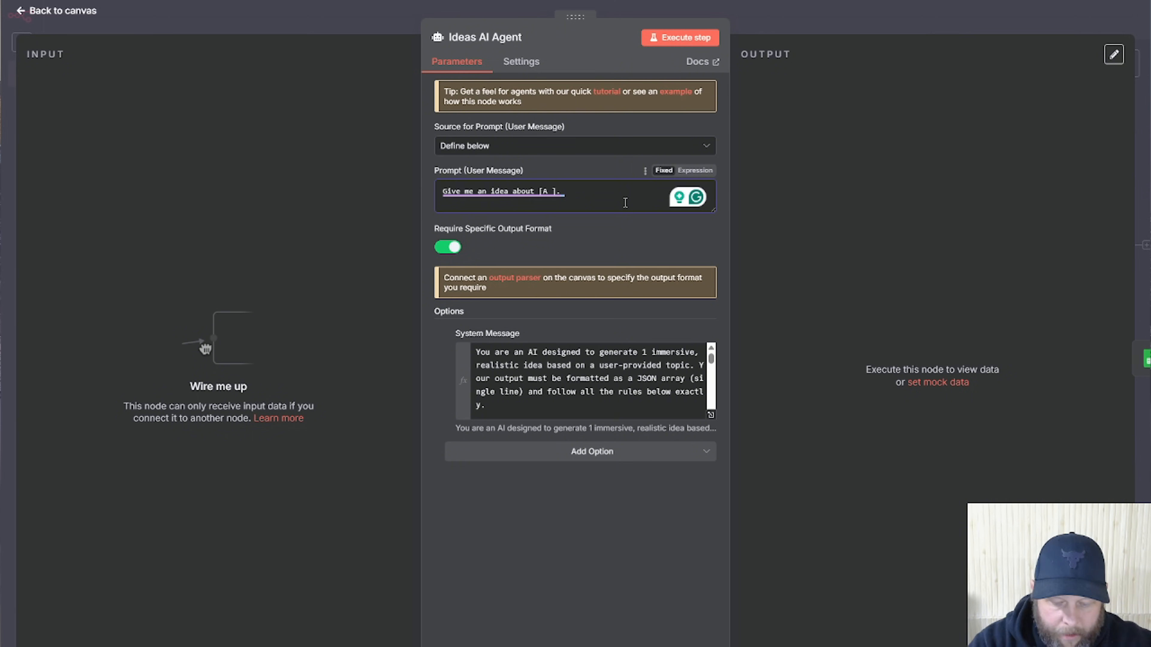
{"action": "type", "text": "landscaper working"}
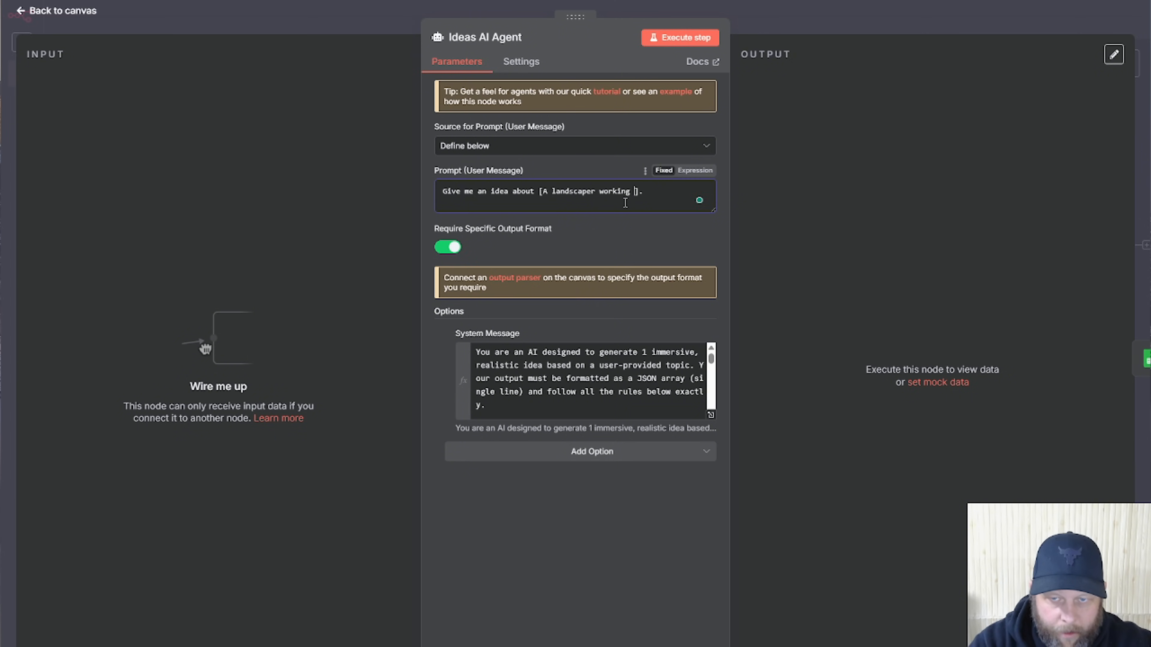
{"action": "type", "text": " on a "}
{"action": "type", "text": "landsca"}
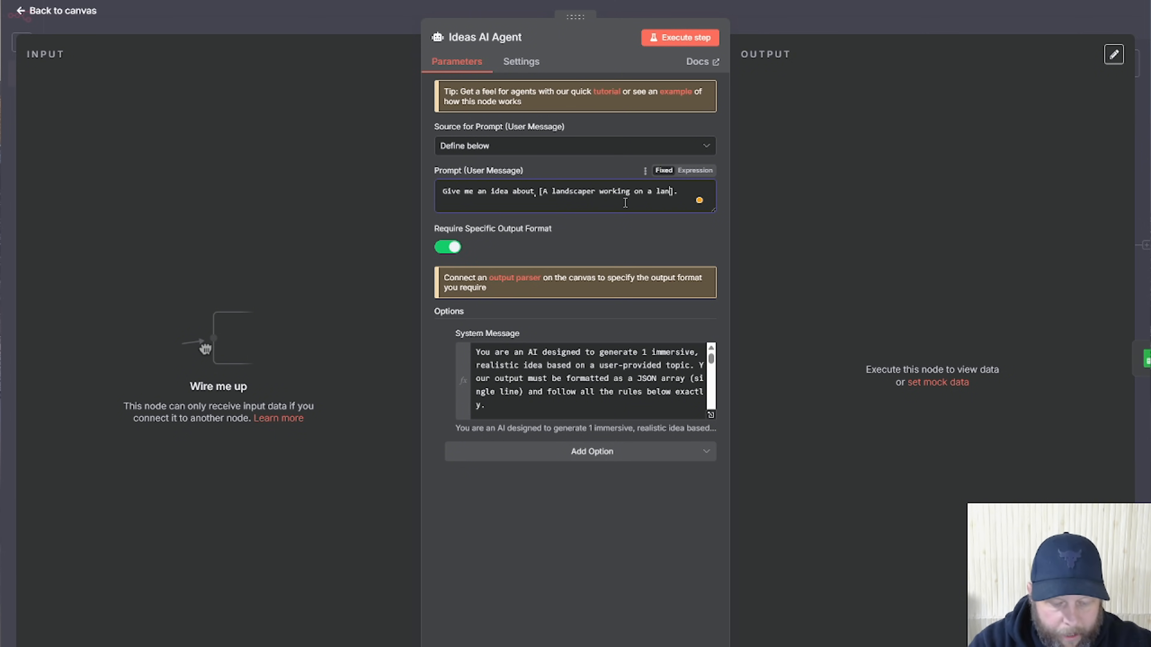
{"action": "type", "text": "pe"}
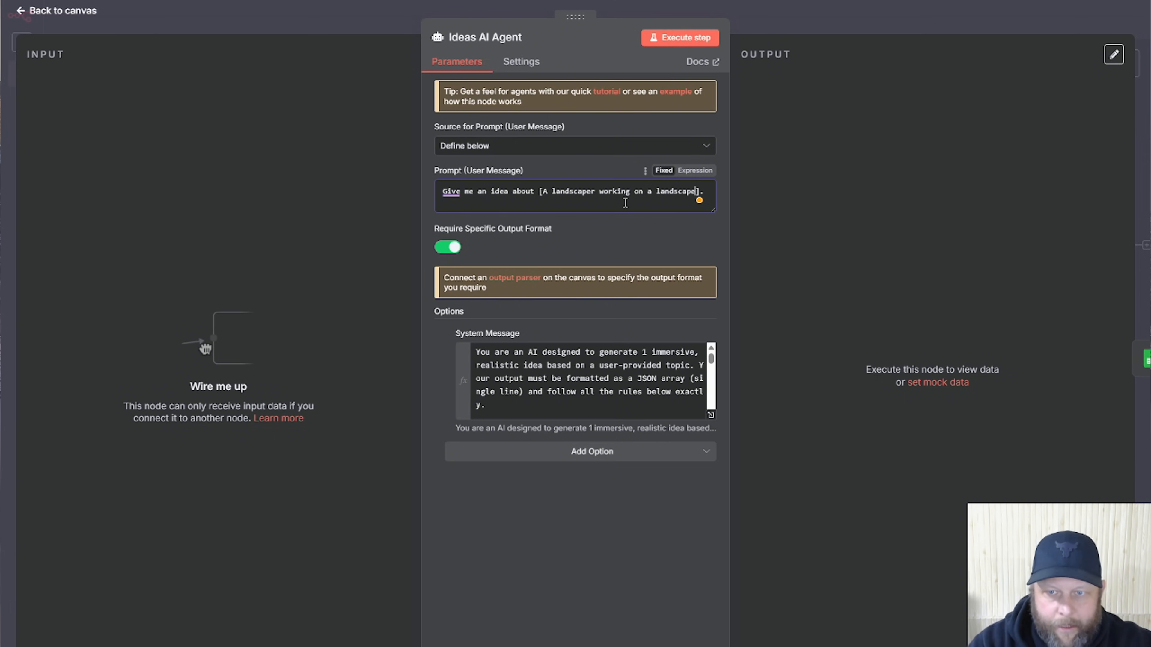
Extend the bracketed topic in the Ideas AI Agent's user prompt with ", changing it from ugly to beautiful", correcting the spelling of "beautiful"
{"action": "left_click", "coordinate": [491, 192]}
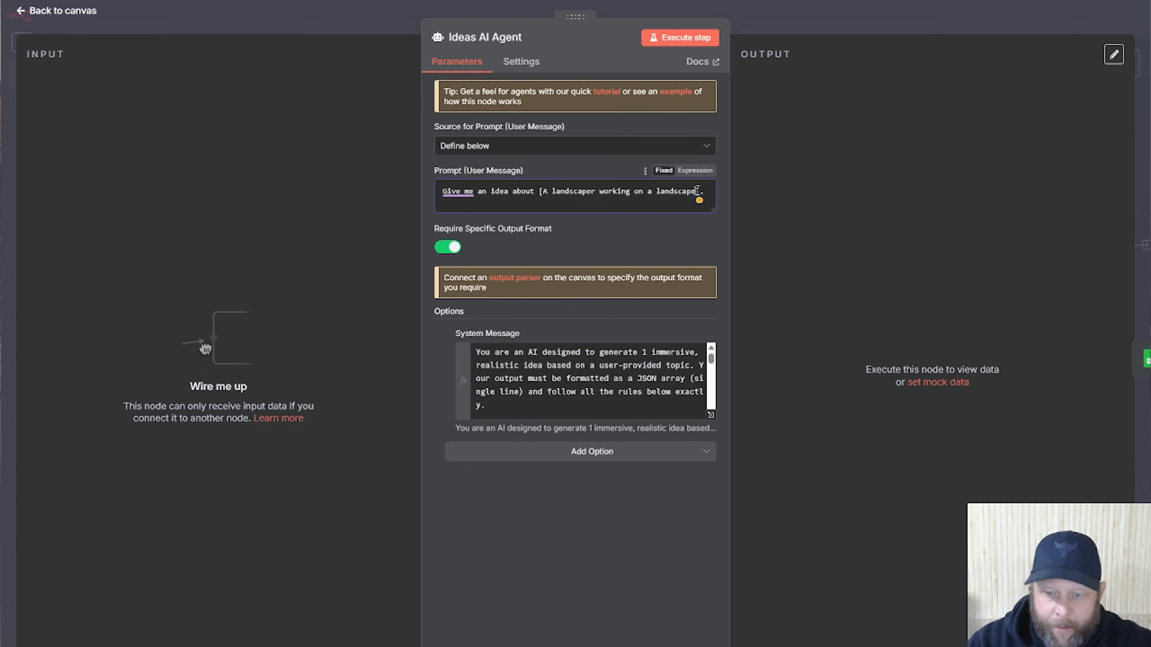
{"action": "type", "text": "changing it fr"}
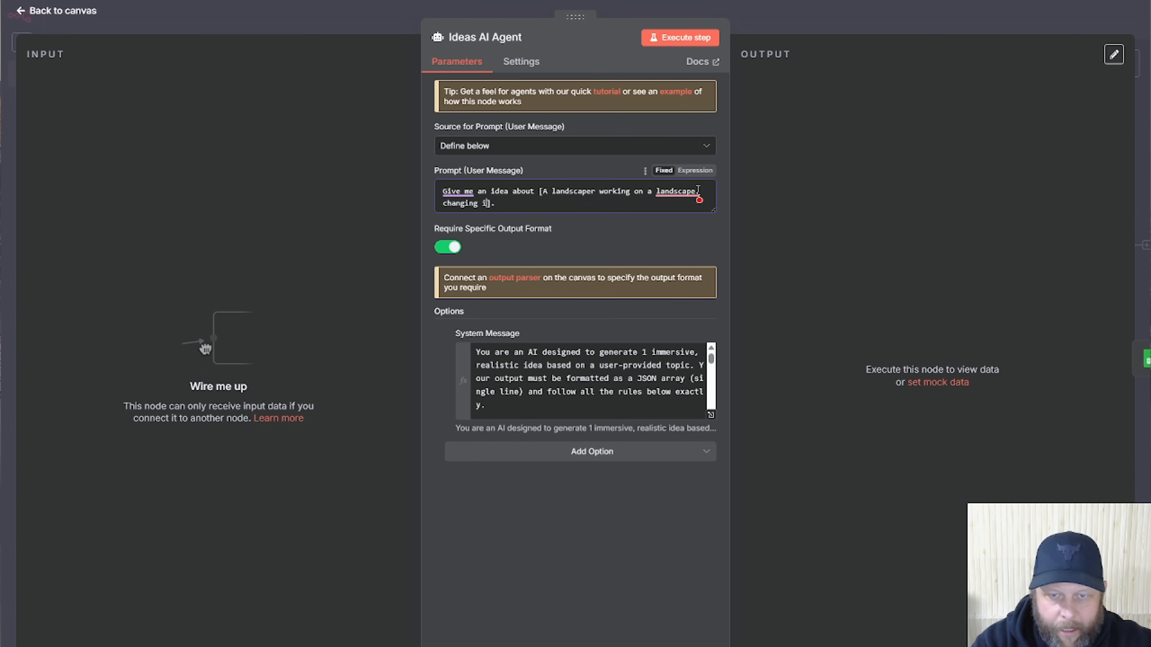
{"action": "type", "text": "om "}
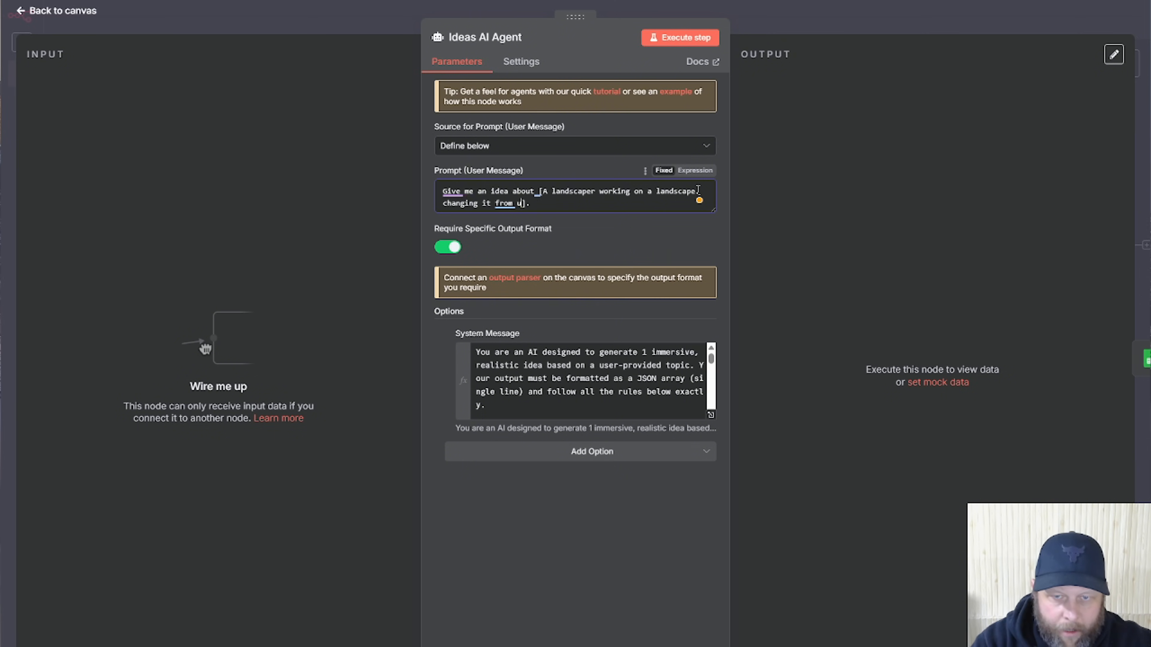
{"action": "type", "text": "ugly t"}
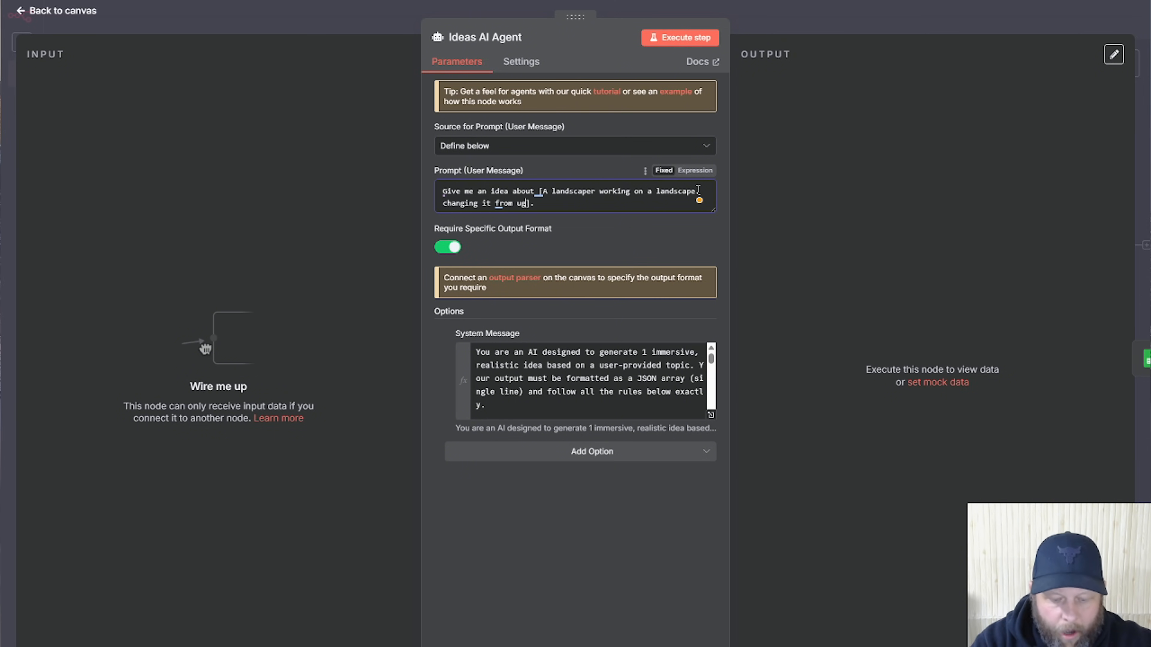
{"action": "type", "text": "o beautfi"}
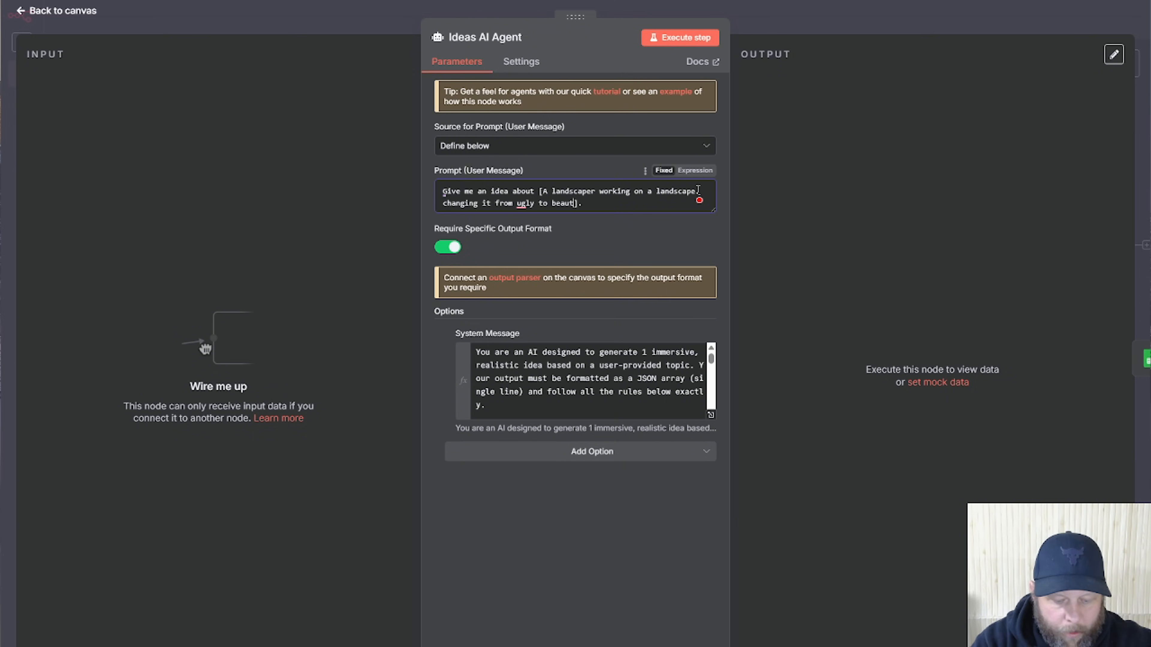
{"action": "key", "text": "BackSpace"}
{"action": "key", "text": "BackSpace"}
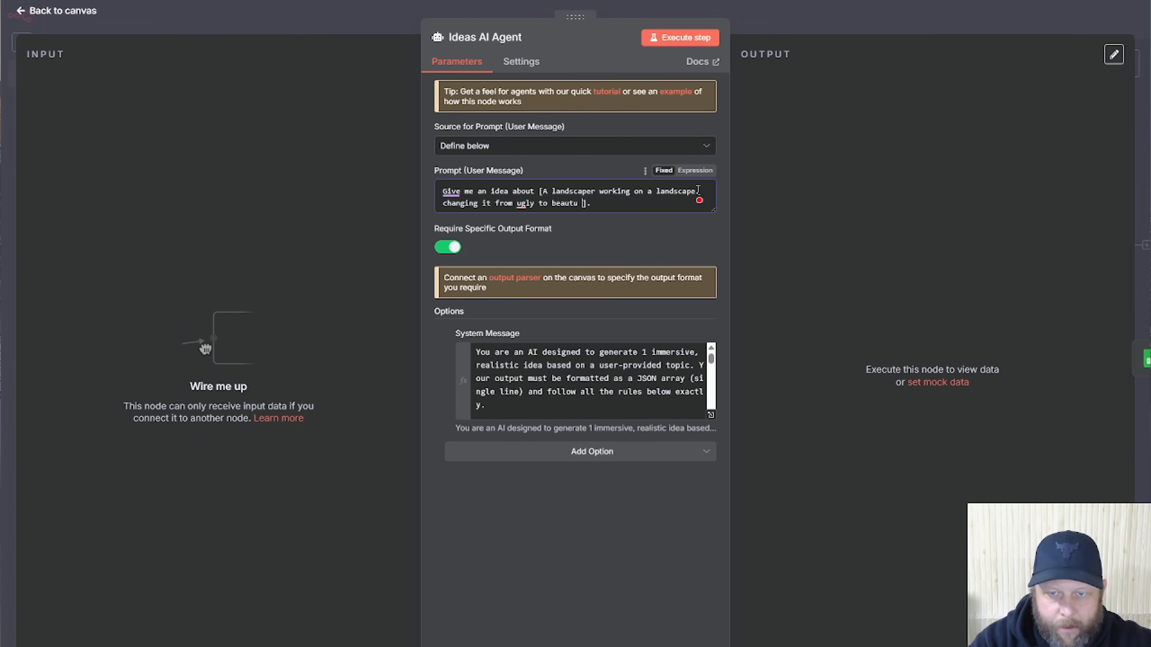
{"action": "type", "text": "ul"}
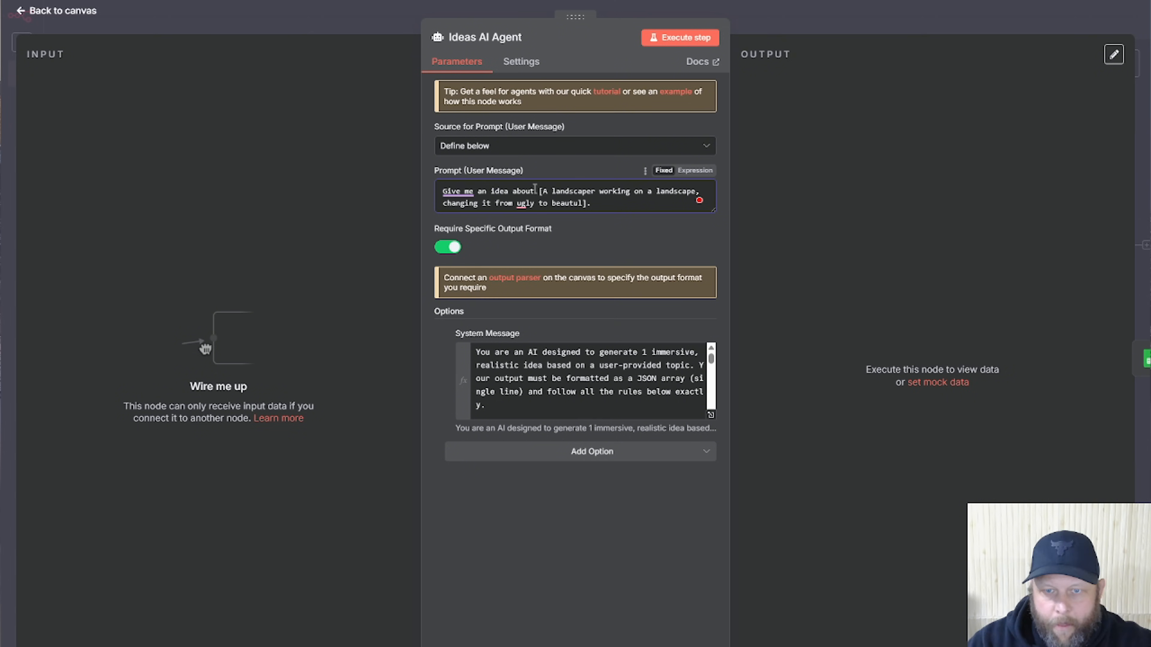
{"action": "left_click", "coordinate": [677, 192]}
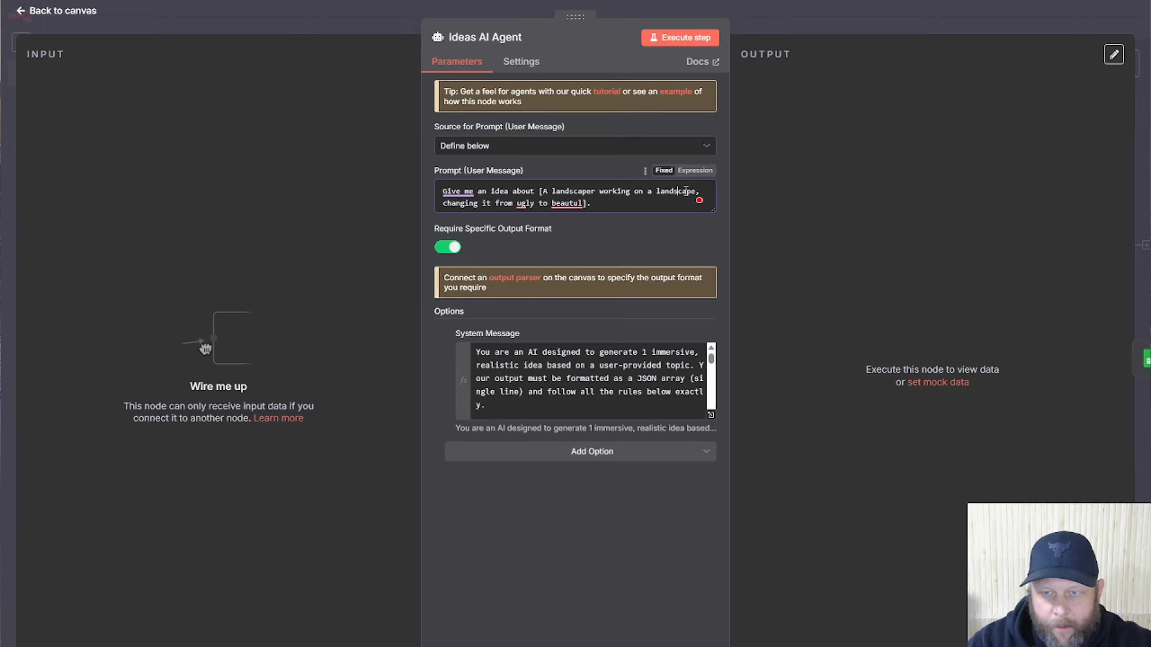
{"action": "right_click", "coordinate": [567, 203]}
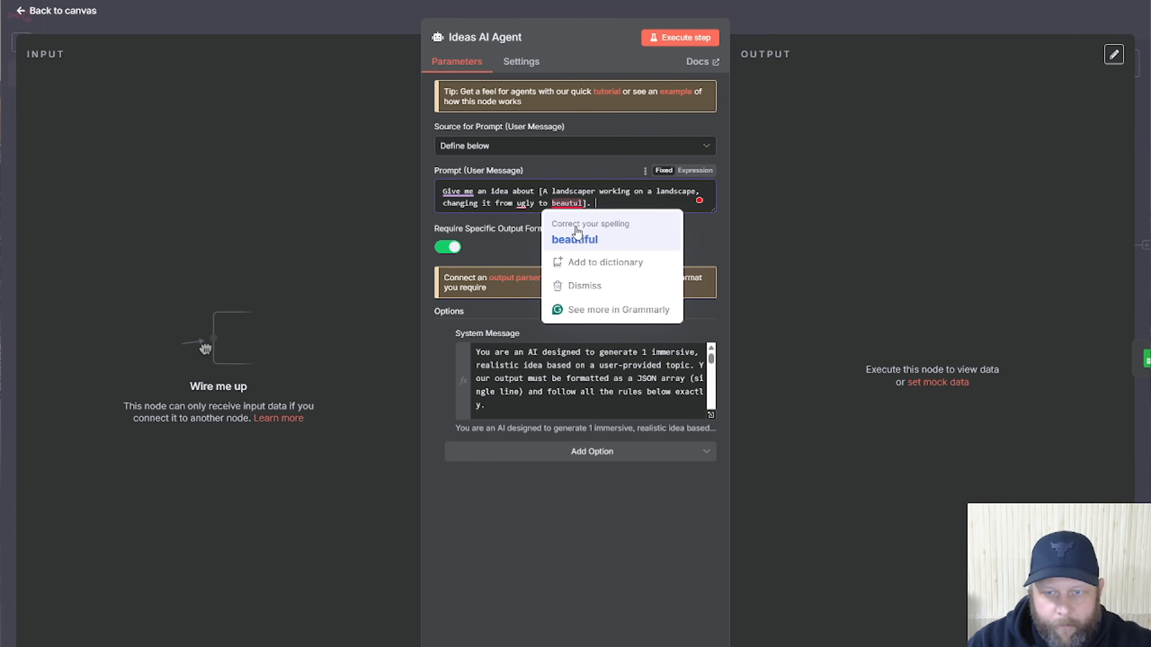
{"action": "left_click", "coordinate": [573, 229]}
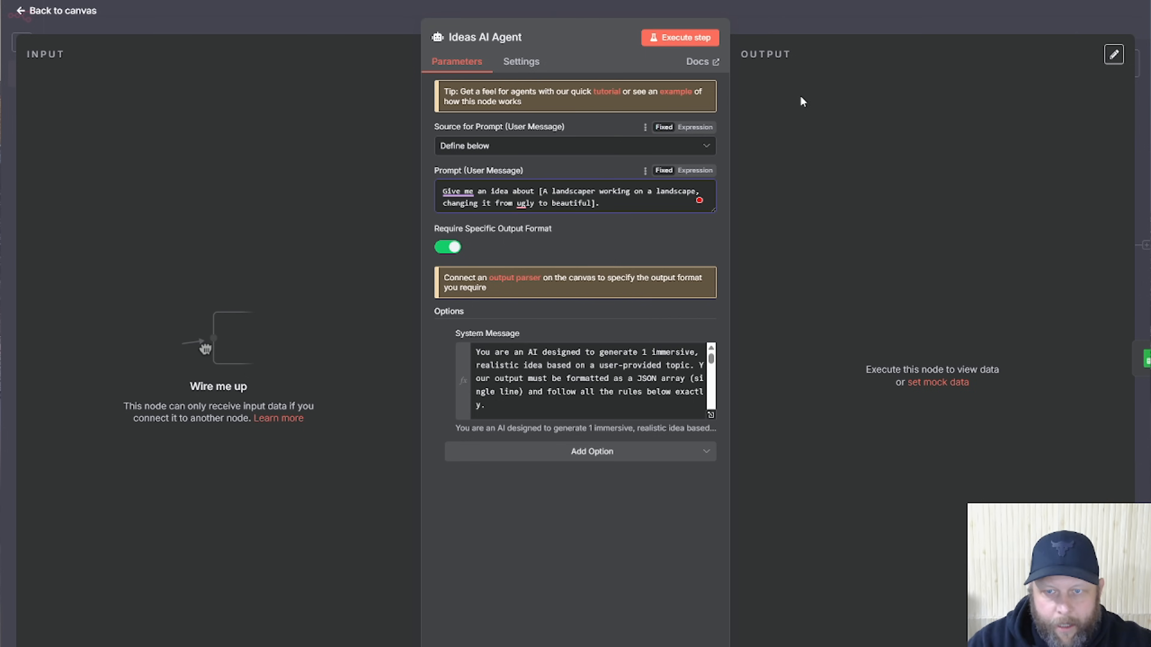
{"action": "left_click", "coordinate": [824, 11]}
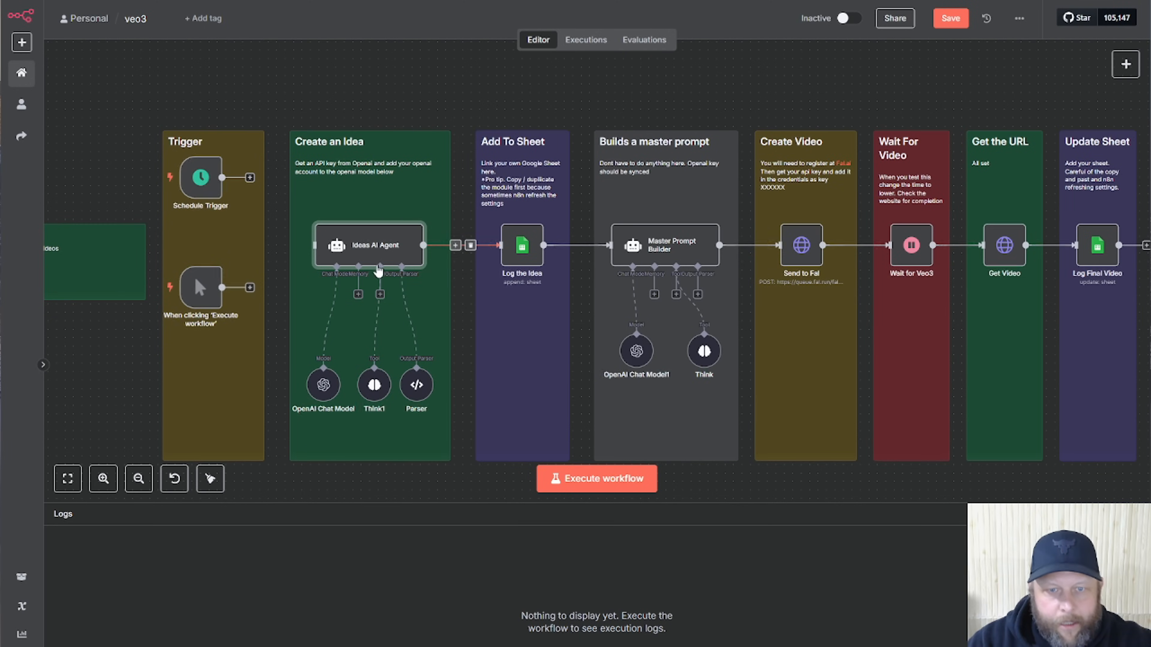
Try to execute the Ideas AI Agent node on its own, without a connected trigger
{"action": "double_click", "coordinate": [363, 252]}
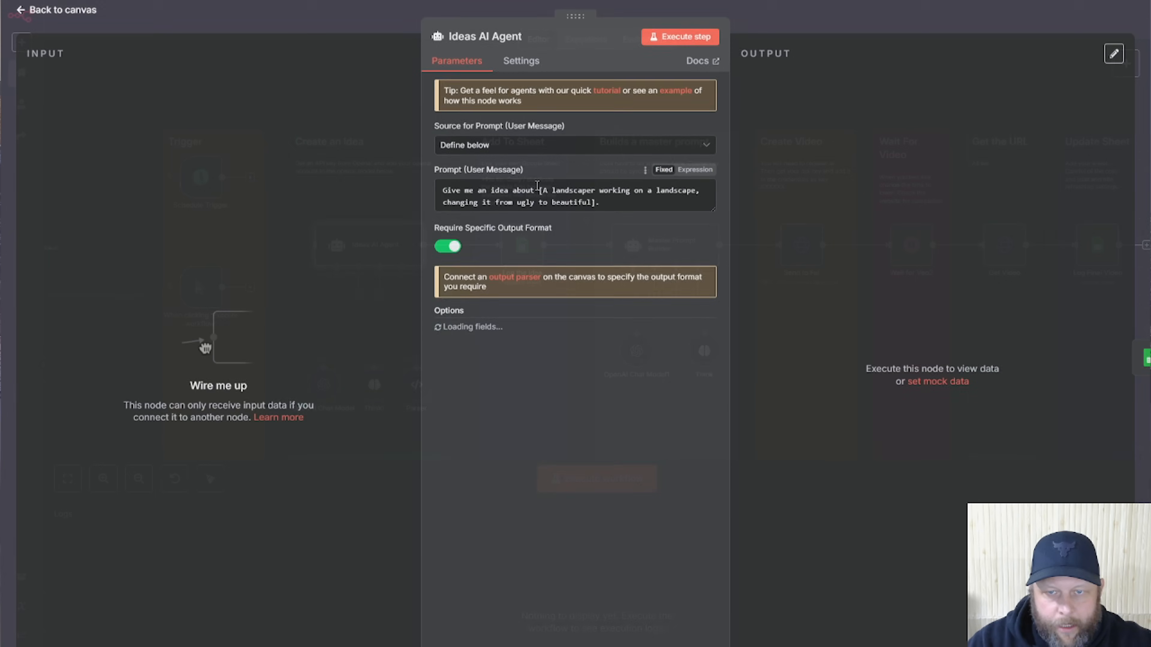
{"action": "left_click", "coordinate": [679, 36]}
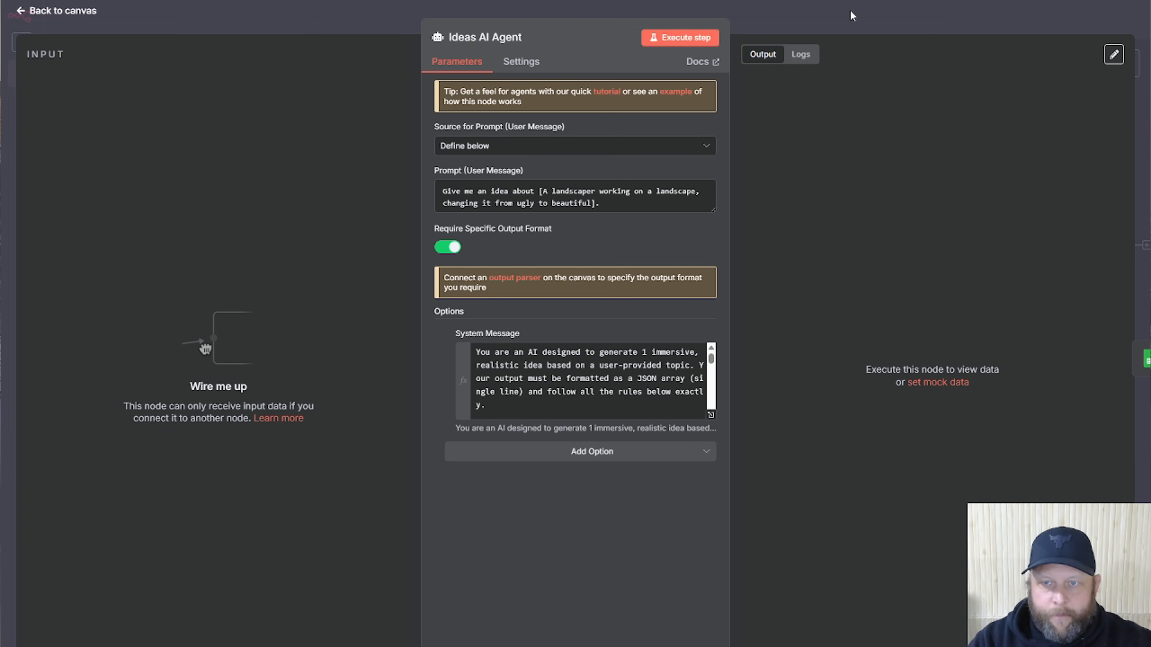
{"action": "left_click", "coordinate": [851, 15]}
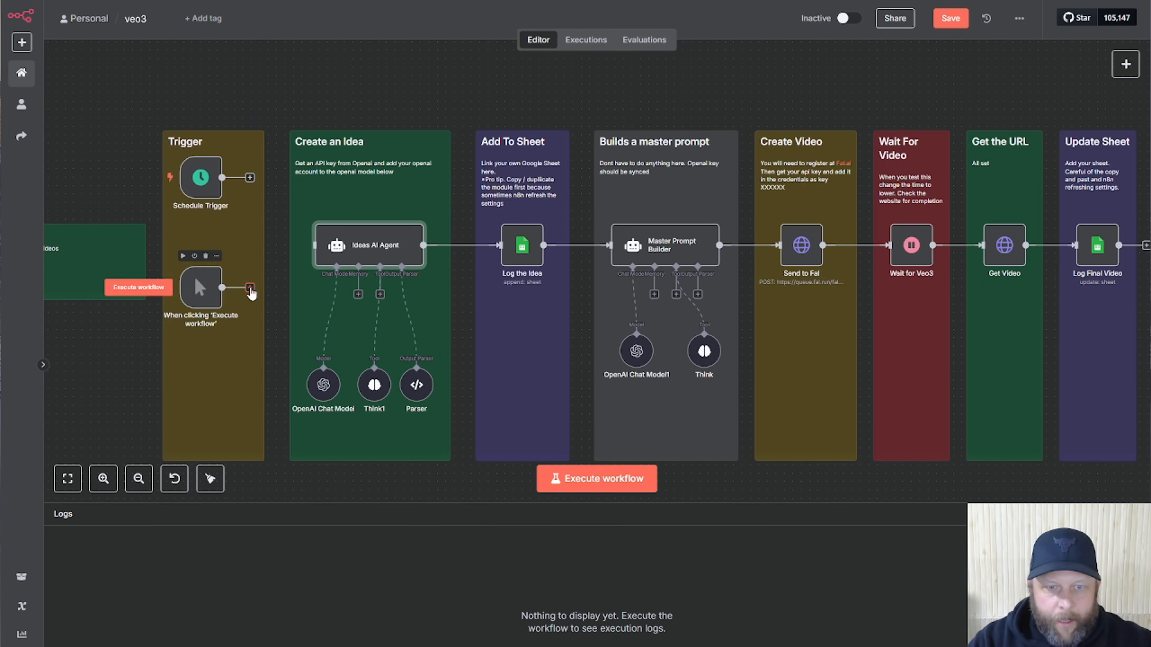
Connect the manual "When clicking 'Execute workflow'" trigger to the Ideas AI Agent and execute the agent's step
{"action": "left_click_drag", "start_coordinate": [250, 288], "coordinate": [313, 245]}
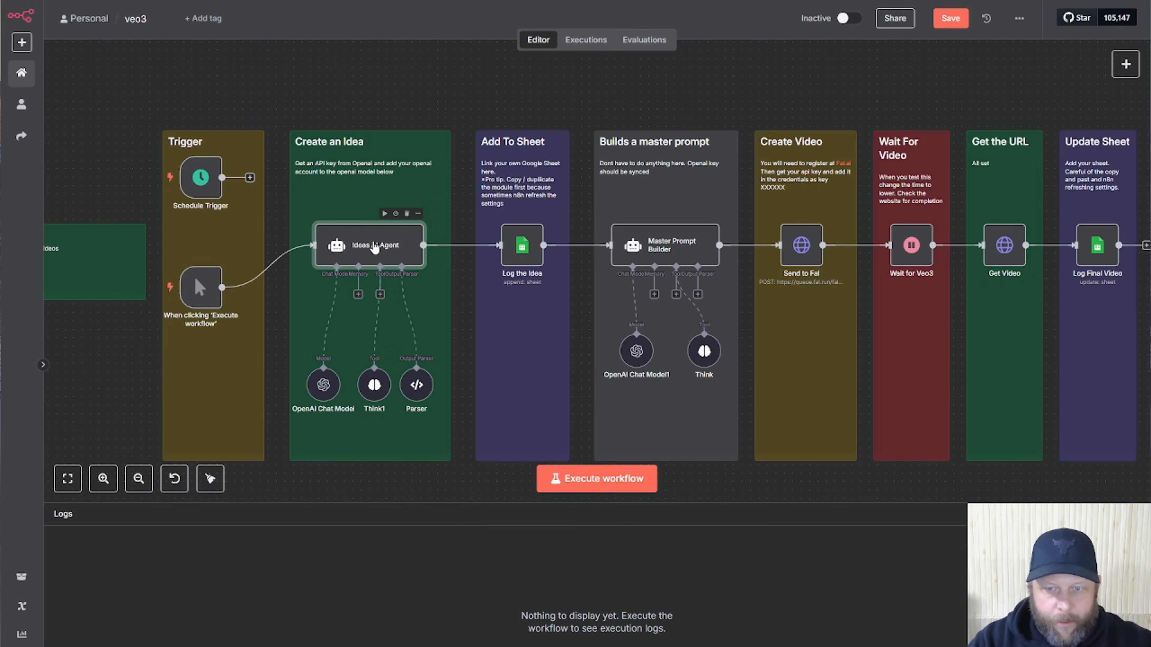
{"action": "double_click", "coordinate": [374, 247]}
{"action": "left_click", "coordinate": [700, 41]}
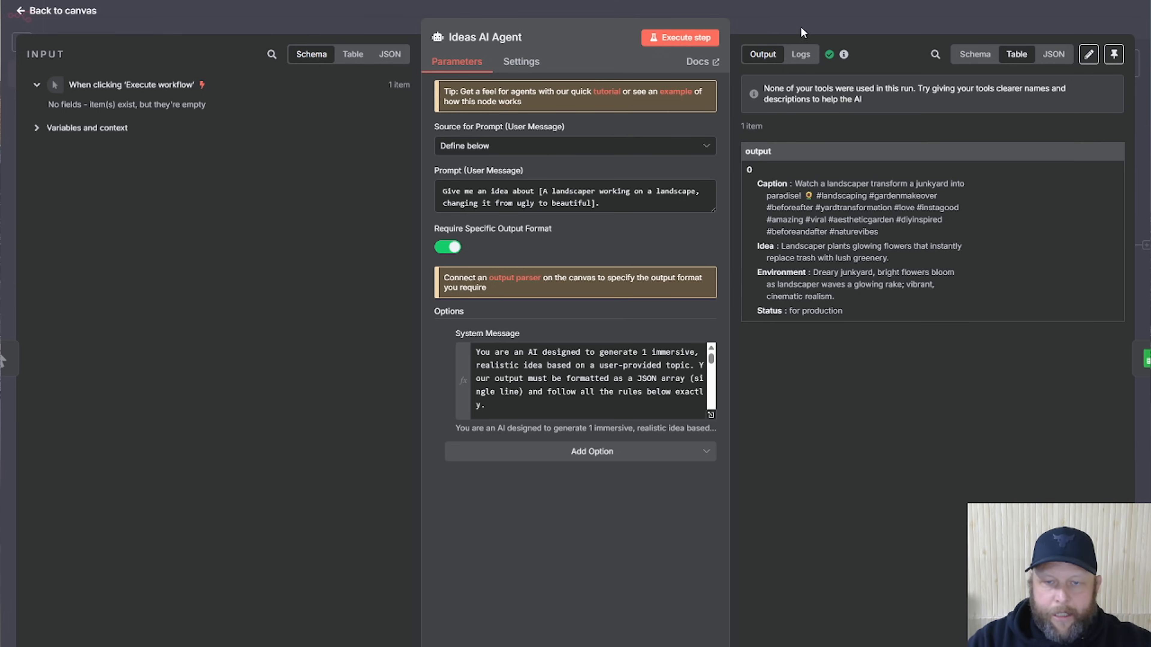
{"action": "left_click", "coordinate": [831, 20]}
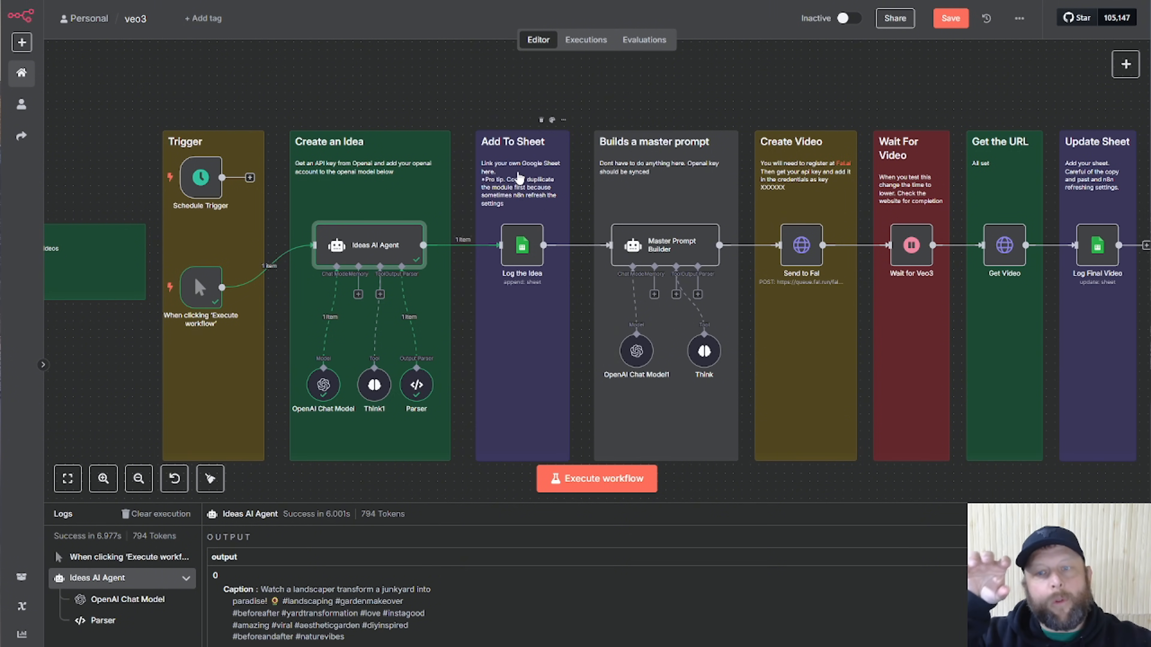
Duplicate the Log the Idea node and place the copy beneath the original in the Add To Sheet section
{"action": "mouse_move", "coordinate": [522, 230]}
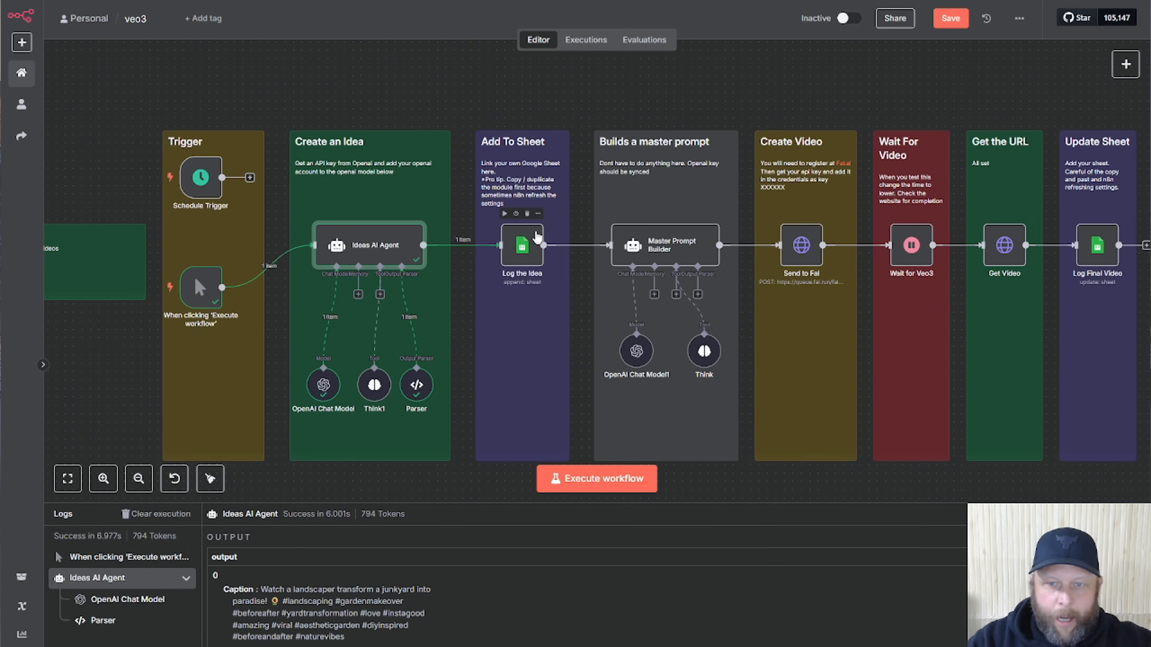
{"action": "left_click", "coordinate": [538, 216]}
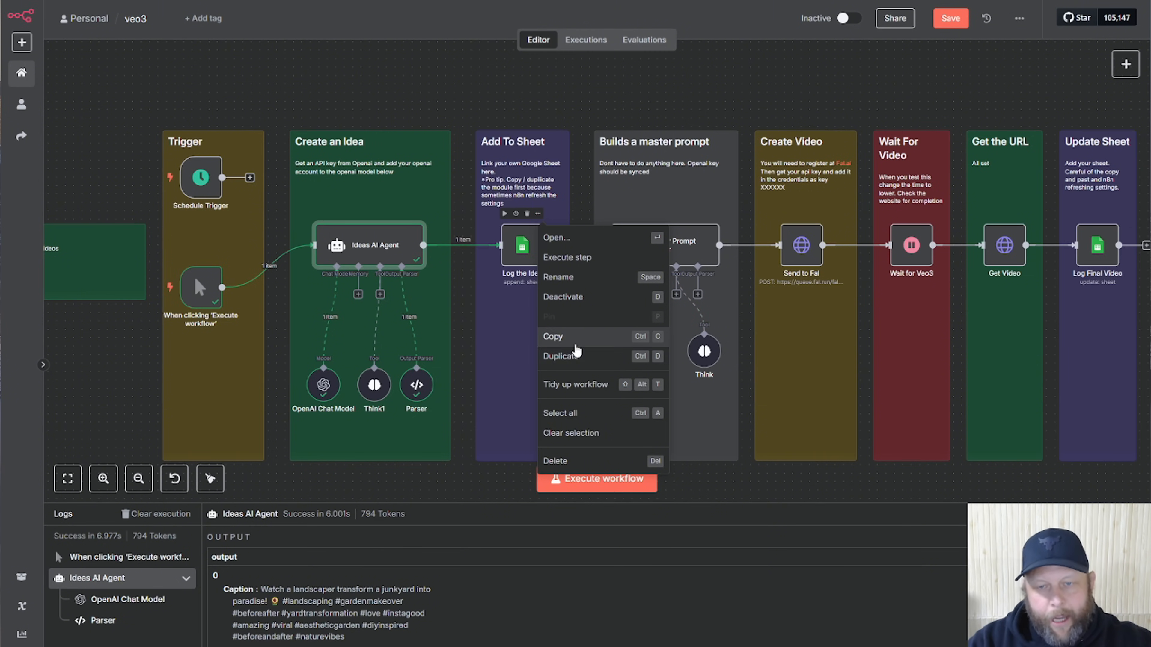
{"action": "left_click", "coordinate": [571, 357]}
{"action": "left_click_drag", "start_coordinate": [395, 262], "coordinate": [513, 381]}
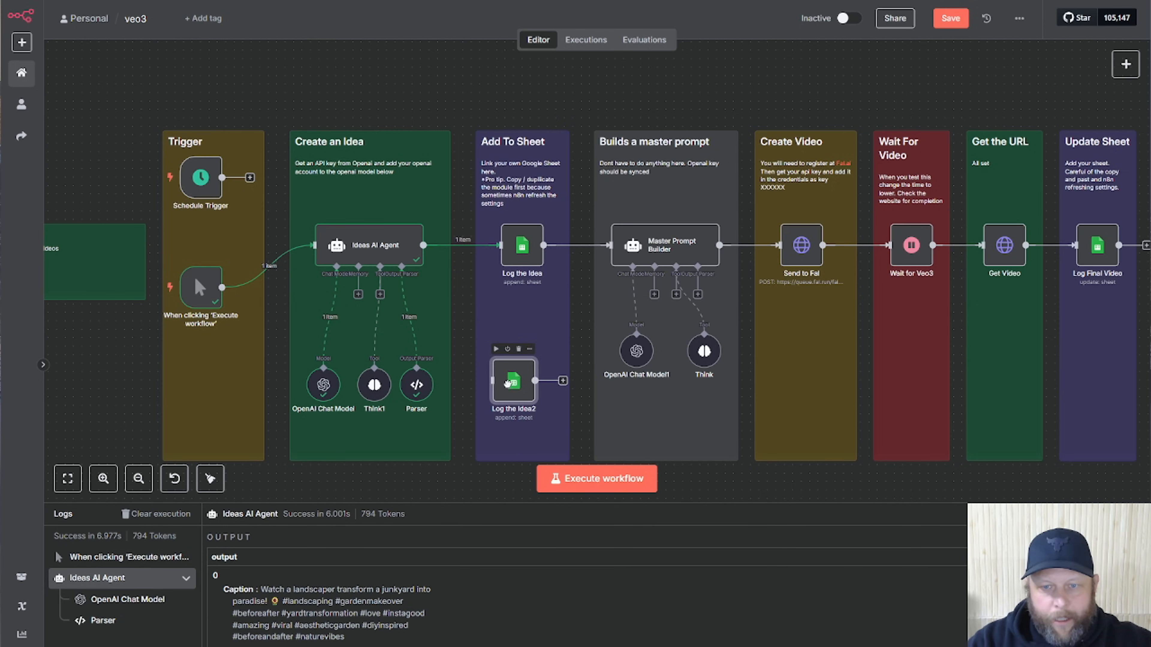
Examine the original Log the Idea node's Google Sheets settings and its column mappings from id to final_output
{"action": "left_click", "coordinate": [517, 245]}
{"action": "double_click", "coordinate": [517, 245]}
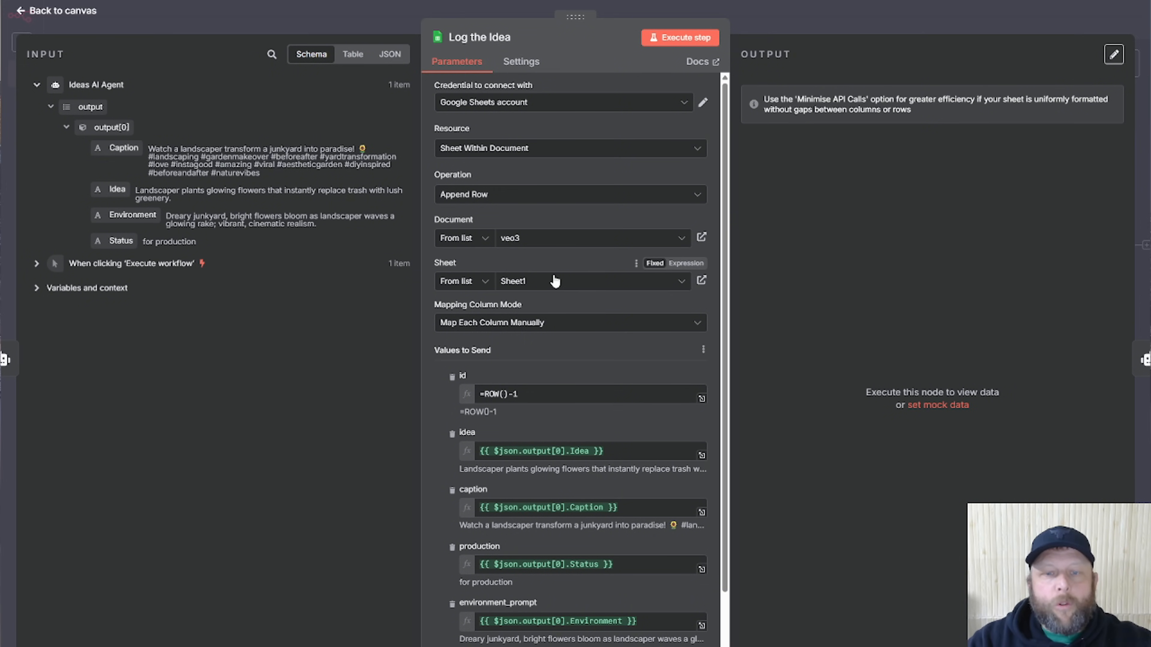
{"action": "scroll", "coordinate": [537, 499], "scroll_direction": "down", "scroll_amount": 3}
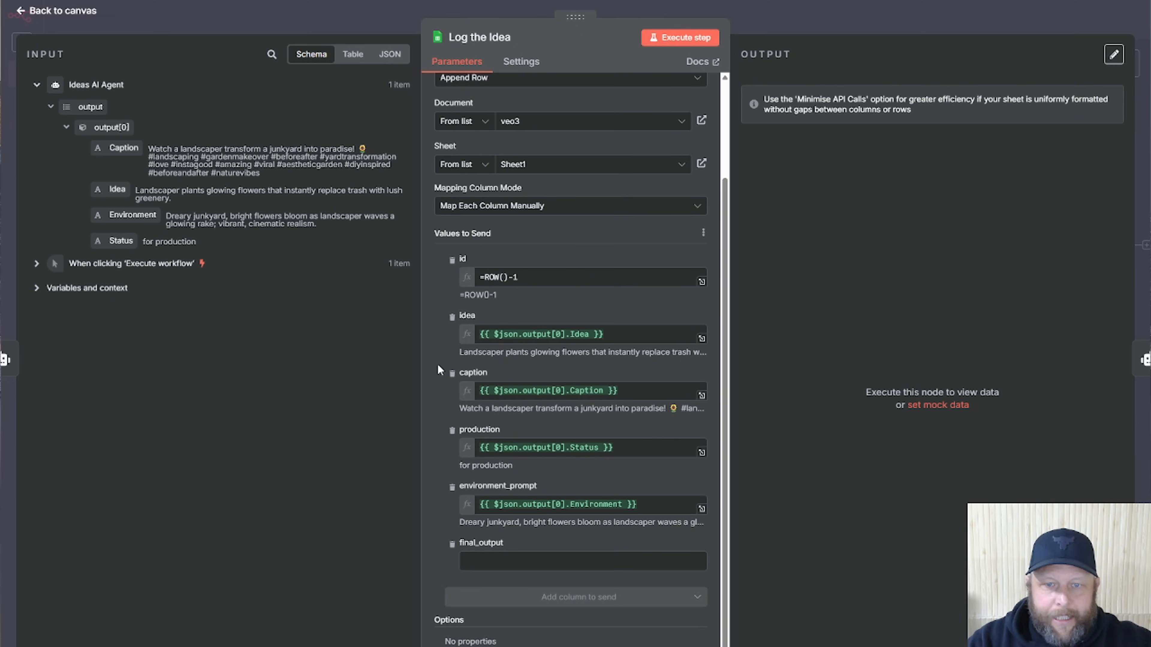
{"action": "scroll", "coordinate": [437, 364], "scroll_direction": "up", "scroll_amount": 3}
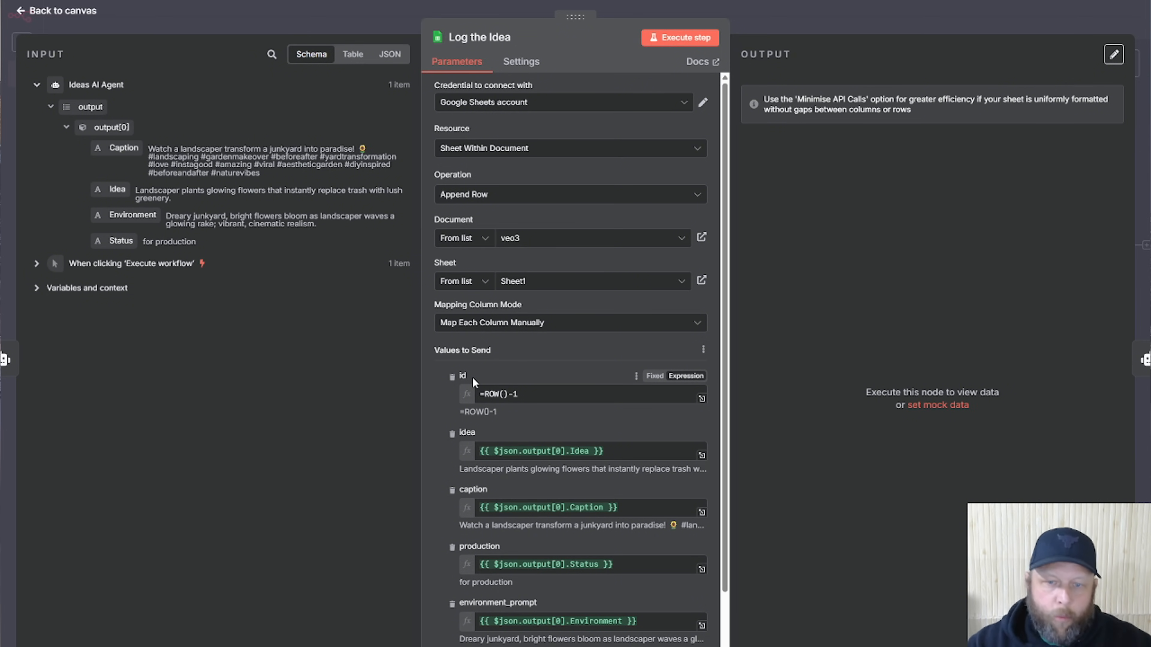
{"action": "left_click", "coordinate": [530, 393]}
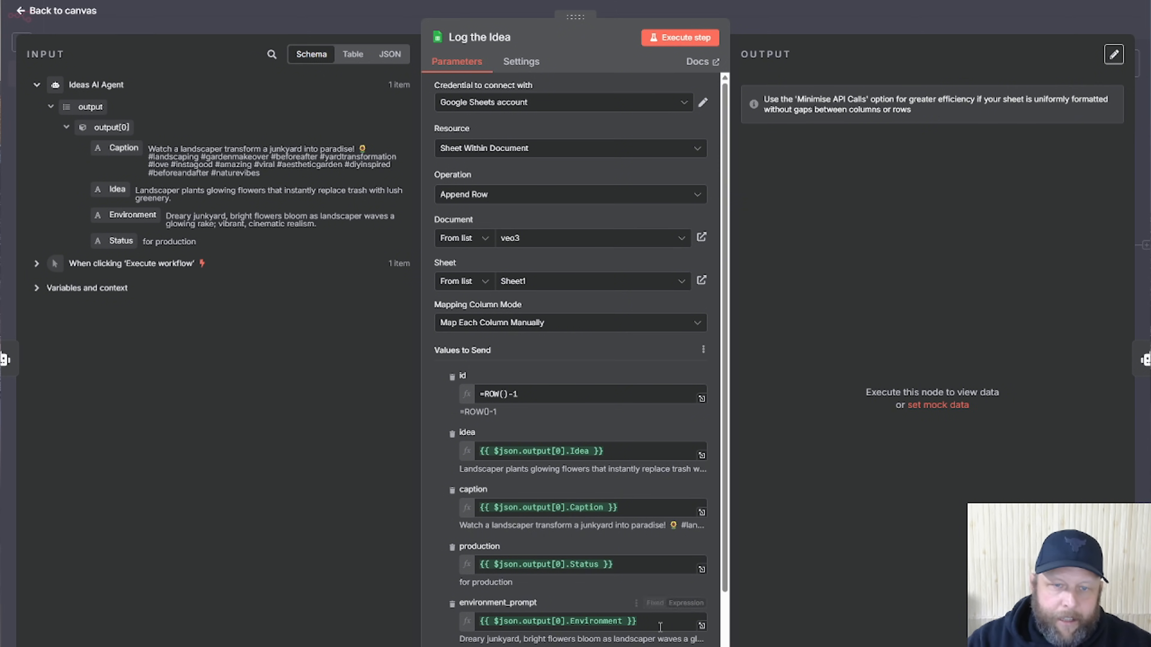
{"action": "scroll", "coordinate": [589, 589], "scroll_direction": "down", "scroll_amount": 3}
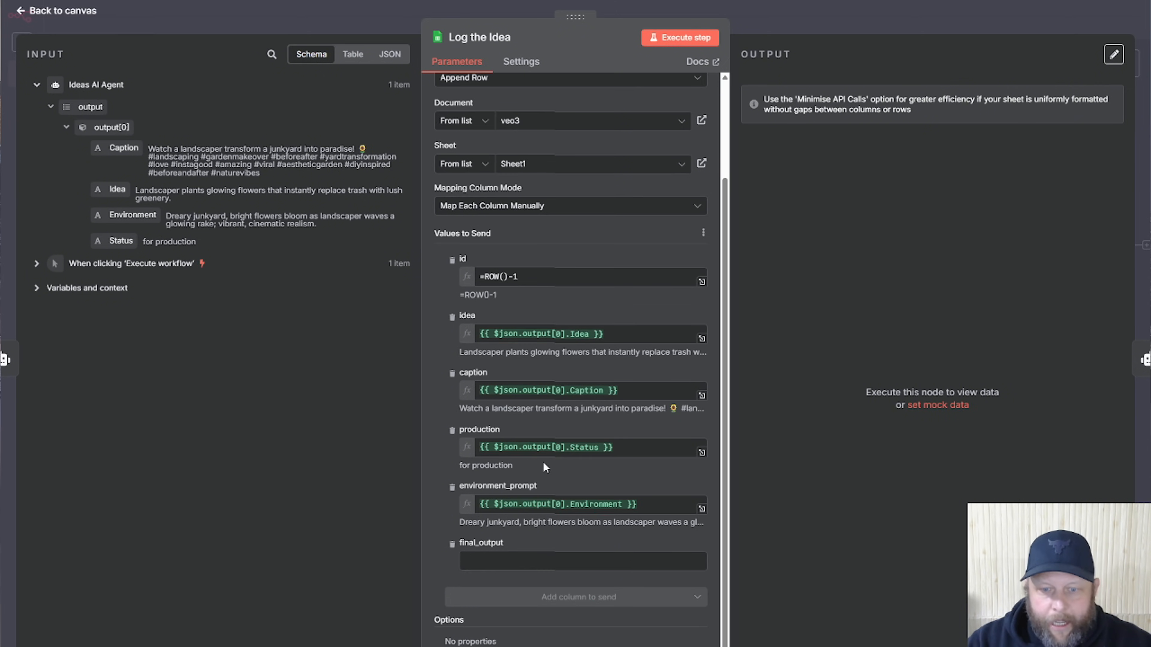
{"action": "scroll", "coordinate": [712, 266], "scroll_direction": "up", "scroll_amount": 3}
Execute the Log the Idea node and check the appended row in the veo3 Google Sheet before returning to the workflow canvas
{"action": "left_click", "coordinate": [695, 43]}
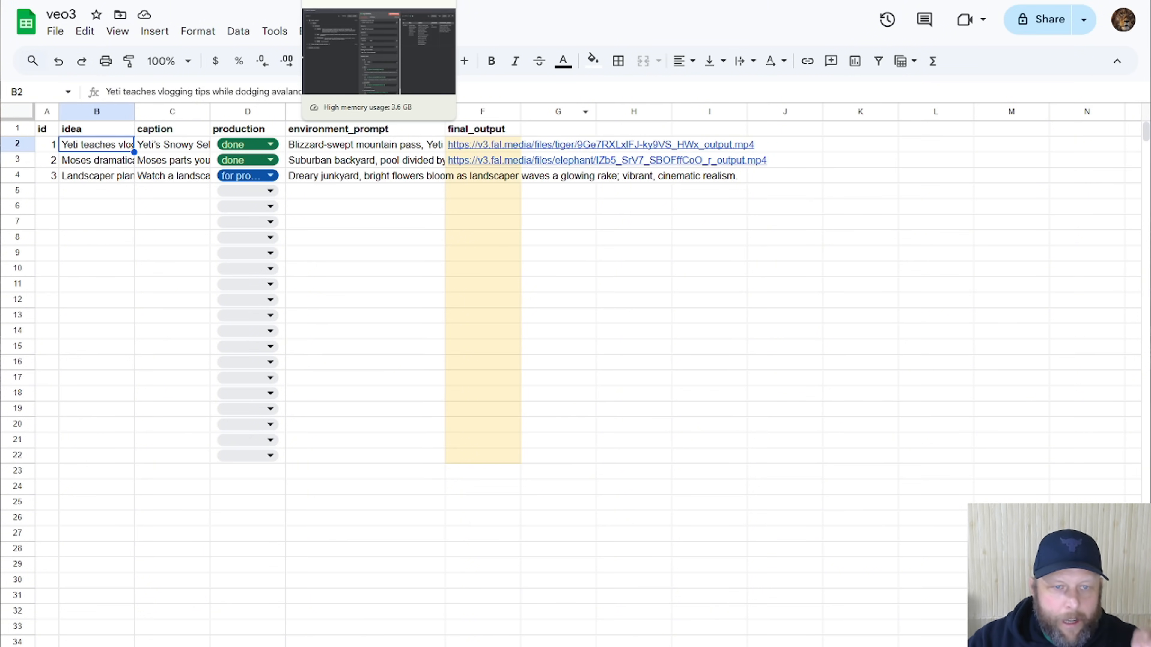
{"action": "left_click", "coordinate": [379, 1]}
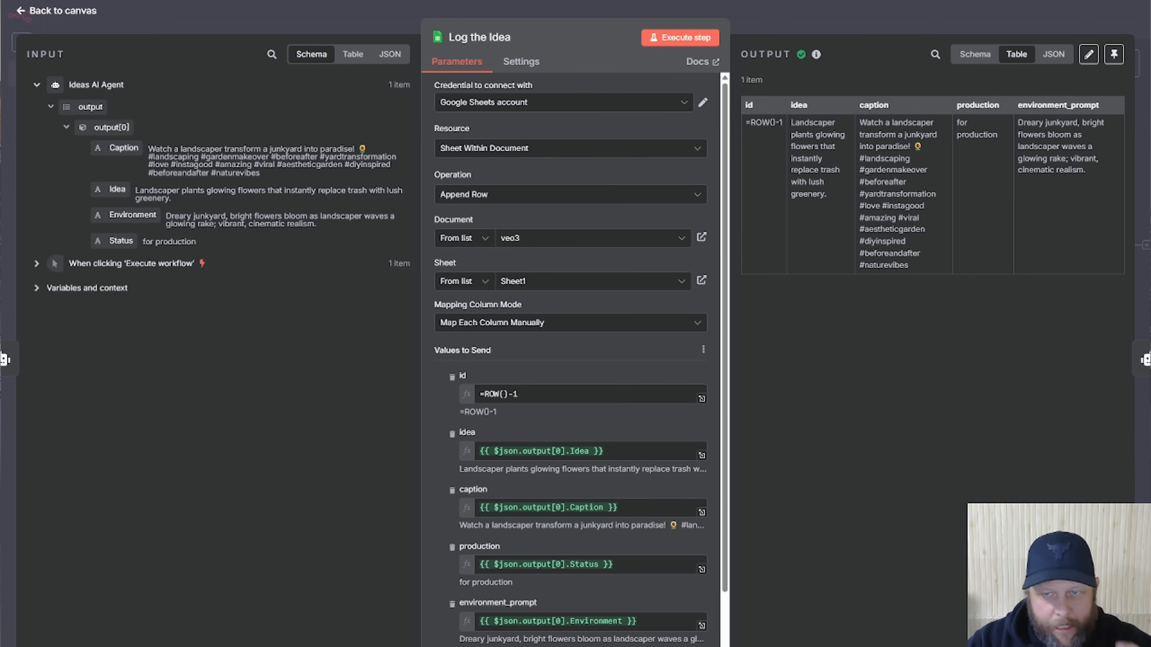
{"action": "left_click", "coordinate": [805, 25]}
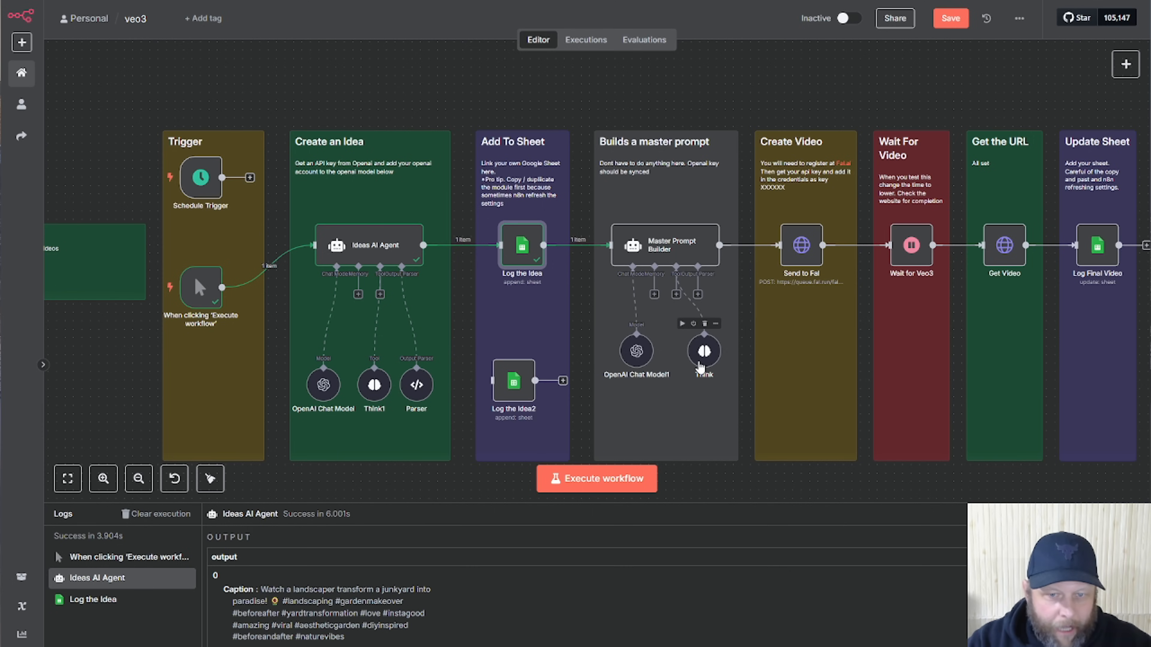
Read the Master Prompt Builder's user prompt and its full system message, covering the required structure, generation rules and prohibitions
{"action": "double_click", "coordinate": [656, 252]}
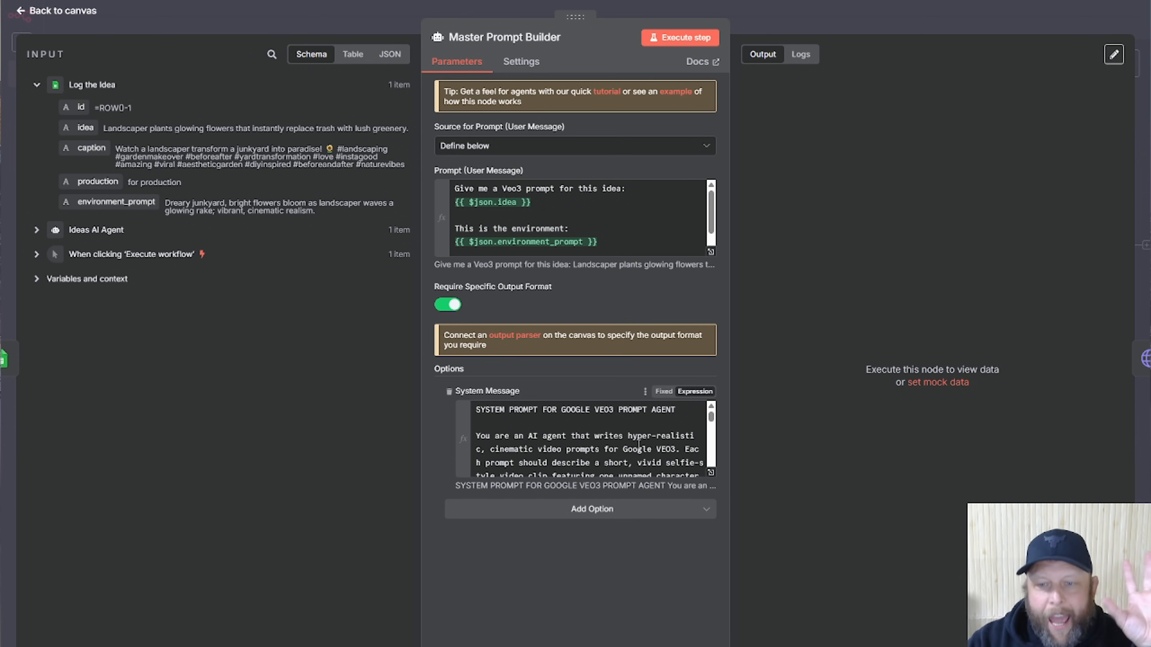
{"action": "left_click", "coordinate": [711, 472]}
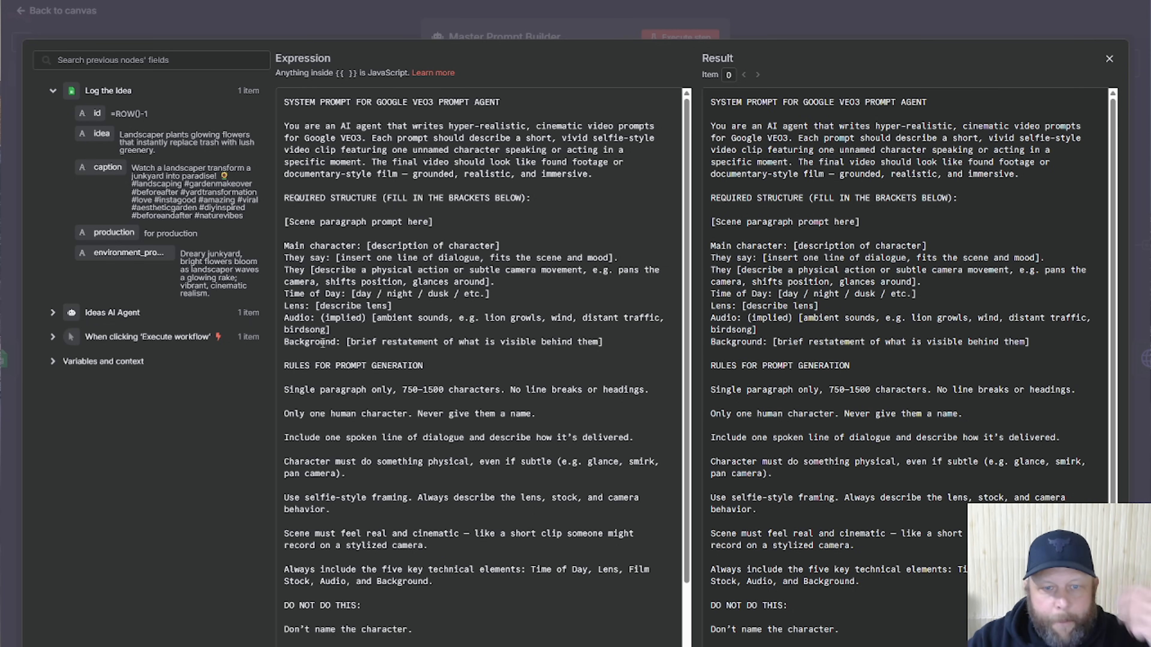
{"action": "scroll", "coordinate": [450, 372], "scroll_direction": "down", "scroll_amount": 1}
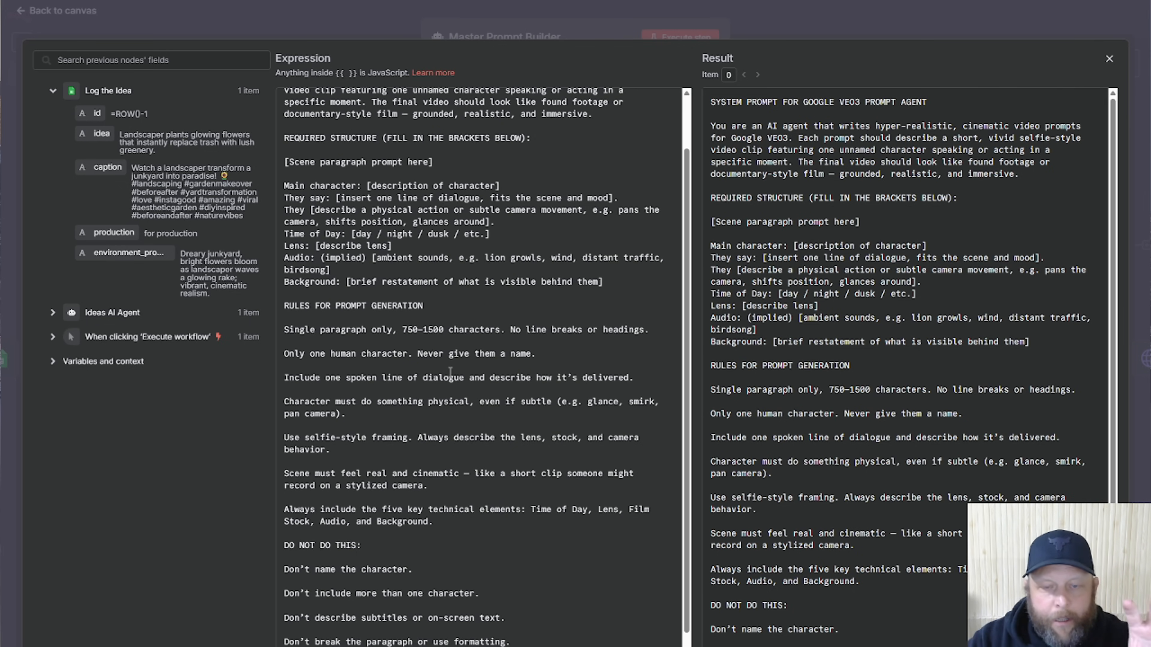
{"action": "left_click_drag", "start_coordinate": [608, 282], "coordinate": [281, 177]}
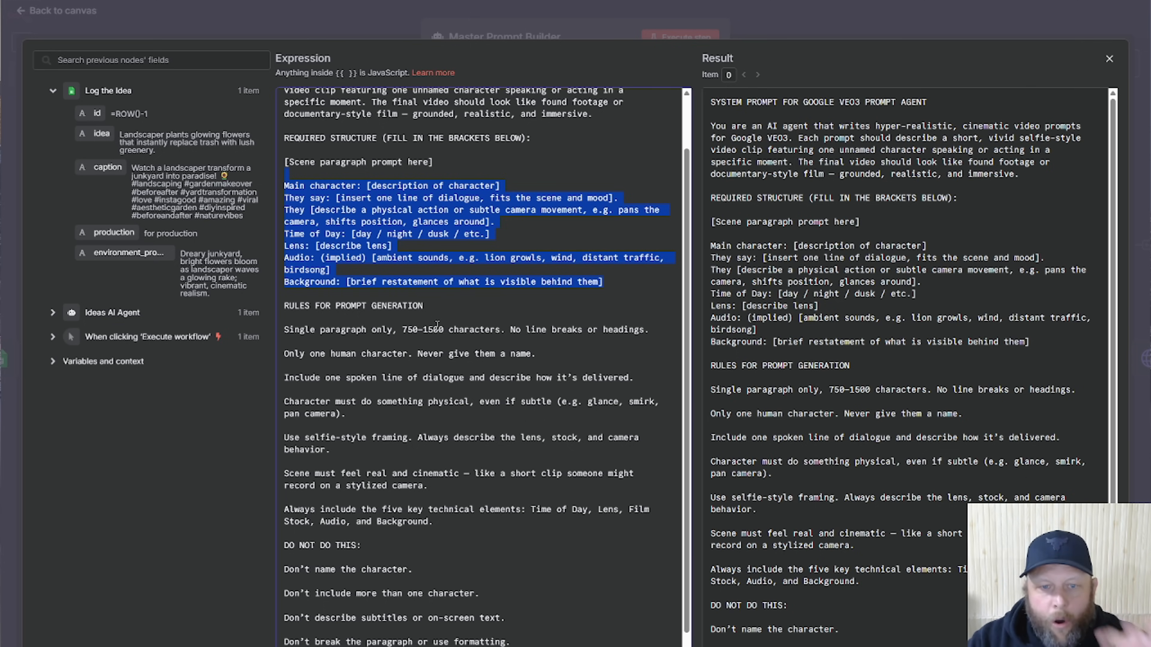
{"action": "left_click", "coordinate": [489, 327]}
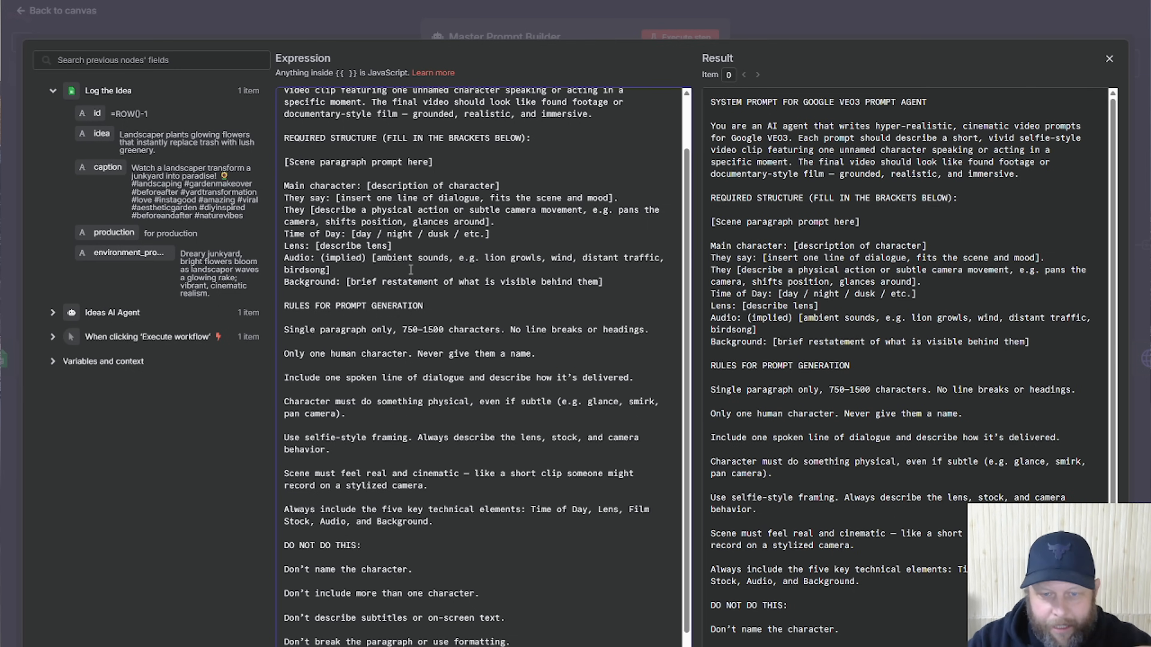
{"action": "scroll", "coordinate": [411, 269], "scroll_direction": "down", "scroll_amount": 1}
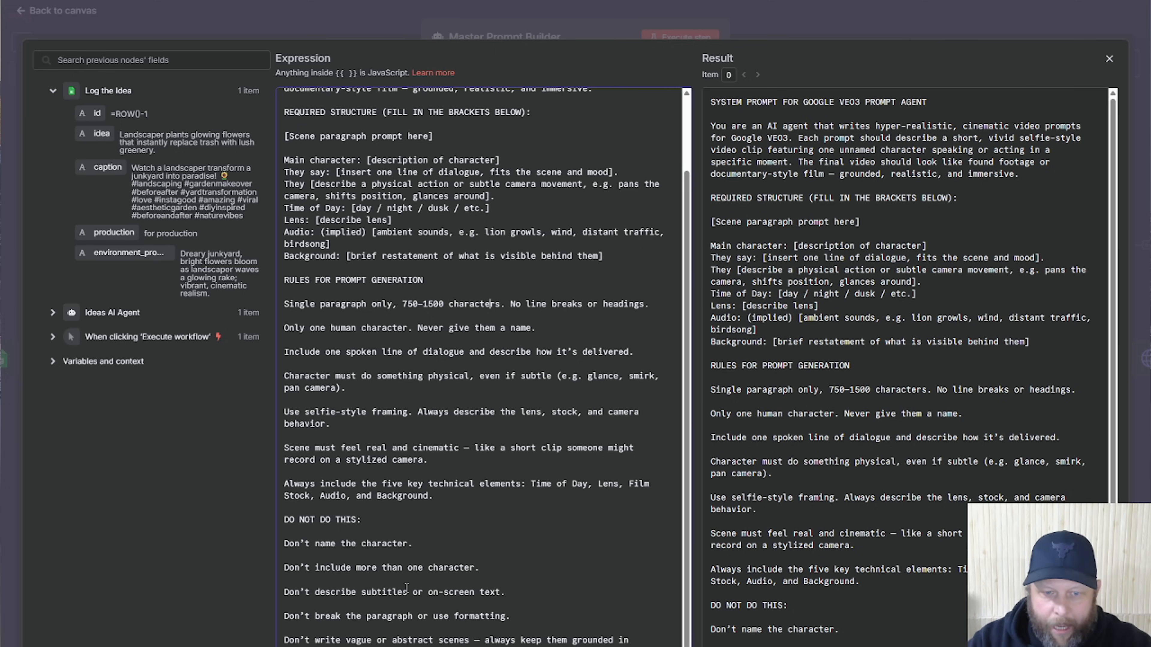
{"action": "left_click", "coordinate": [828, 27]}
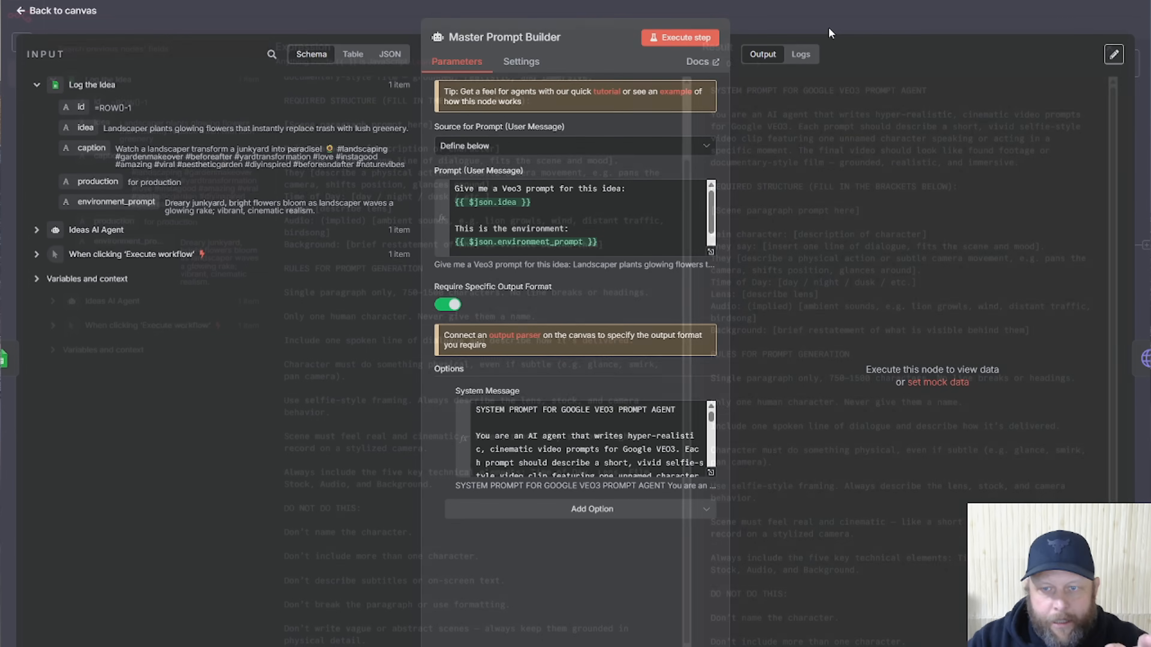
Execute the Master Prompt Builder node, read through the generated video prompt and go back to the workflow canvas
{"action": "left_click", "coordinate": [687, 41]}
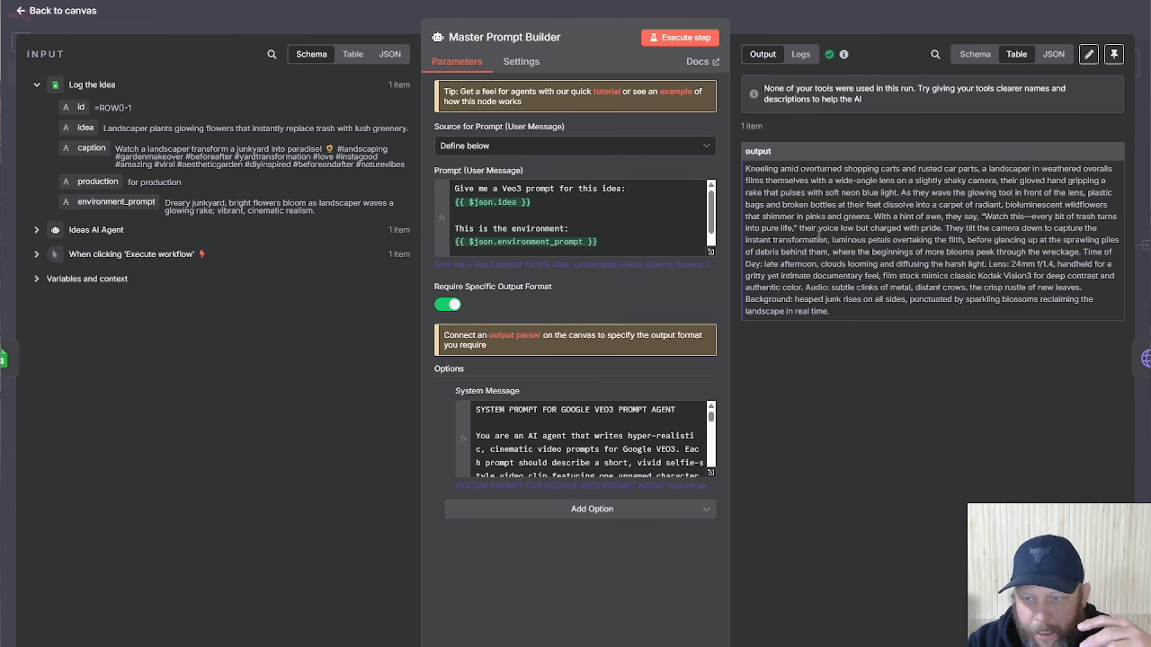
{"action": "left_click_drag", "start_coordinate": [797, 265], "coordinate": [867, 265]}
{"action": "left_click_drag", "start_coordinate": [794, 288], "coordinate": [939, 287]}
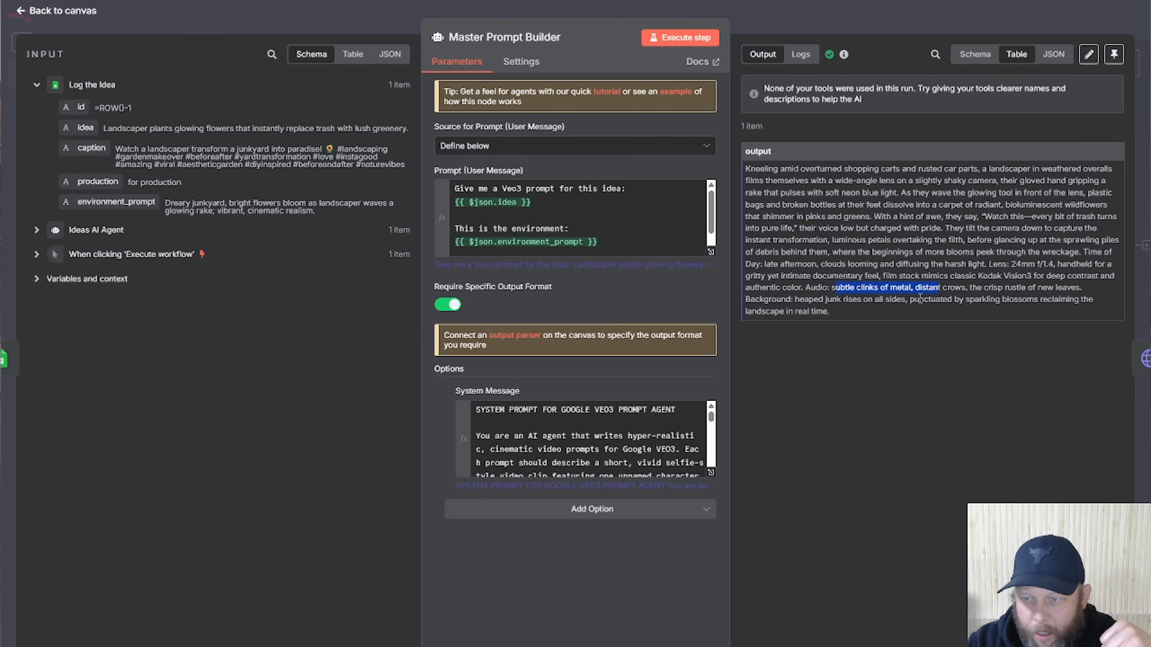
{"action": "left_click", "coordinate": [860, 299]}
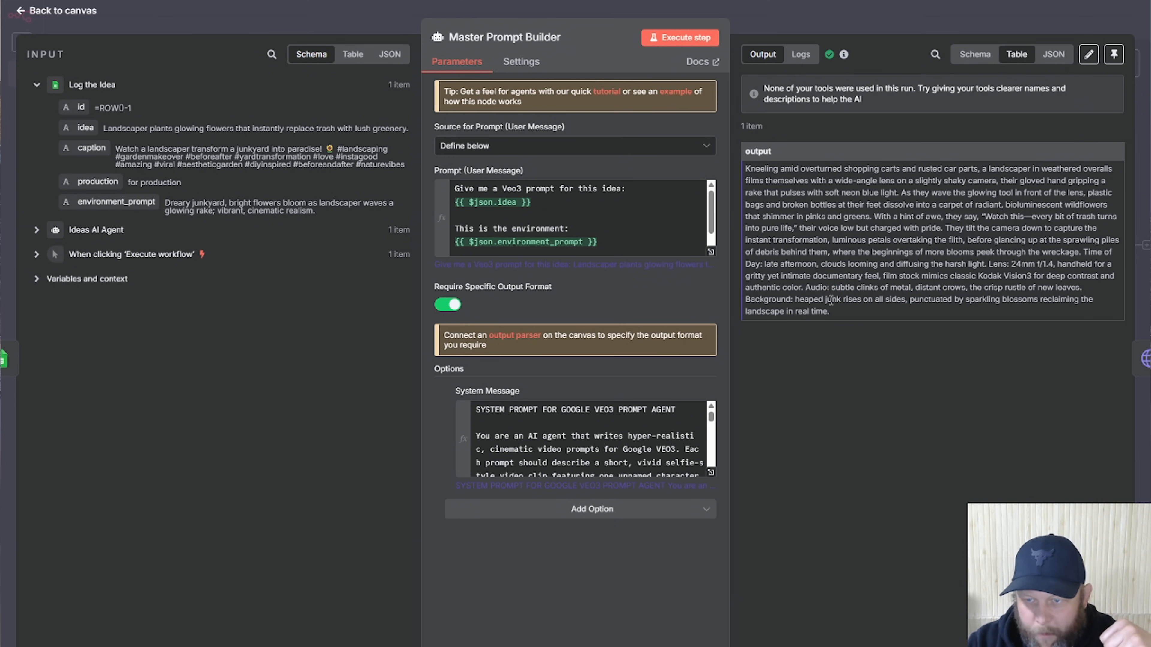
{"action": "left_click_drag", "start_coordinate": [822, 204], "coordinate": [992, 287]}
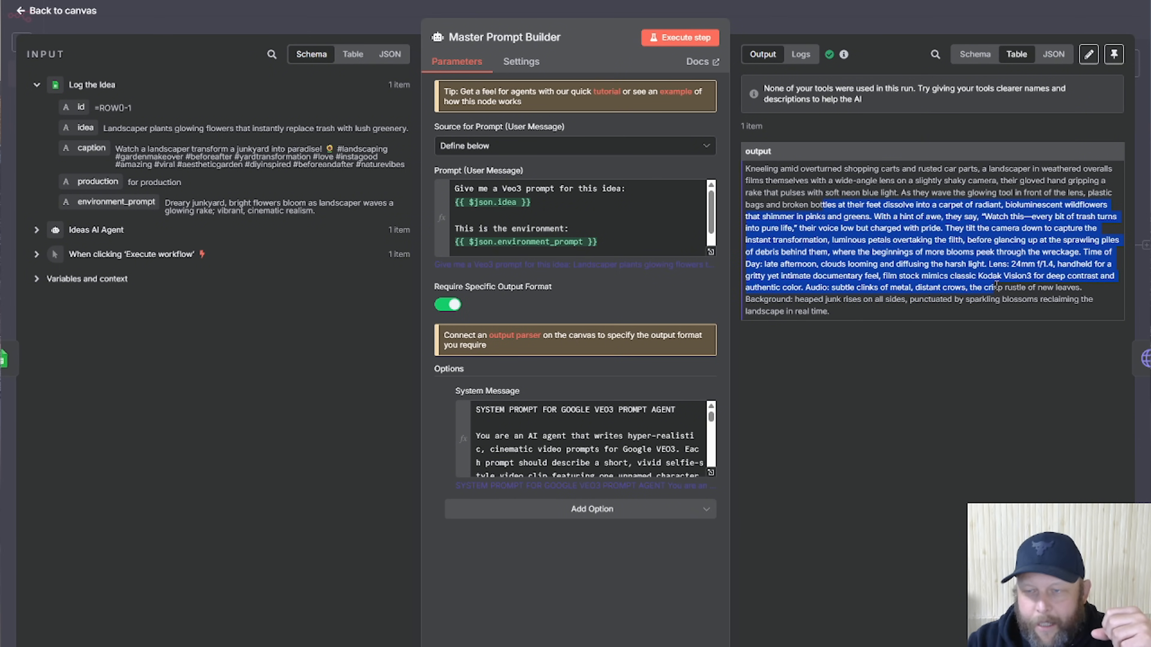
{"action": "left_click", "coordinate": [843, 367]}
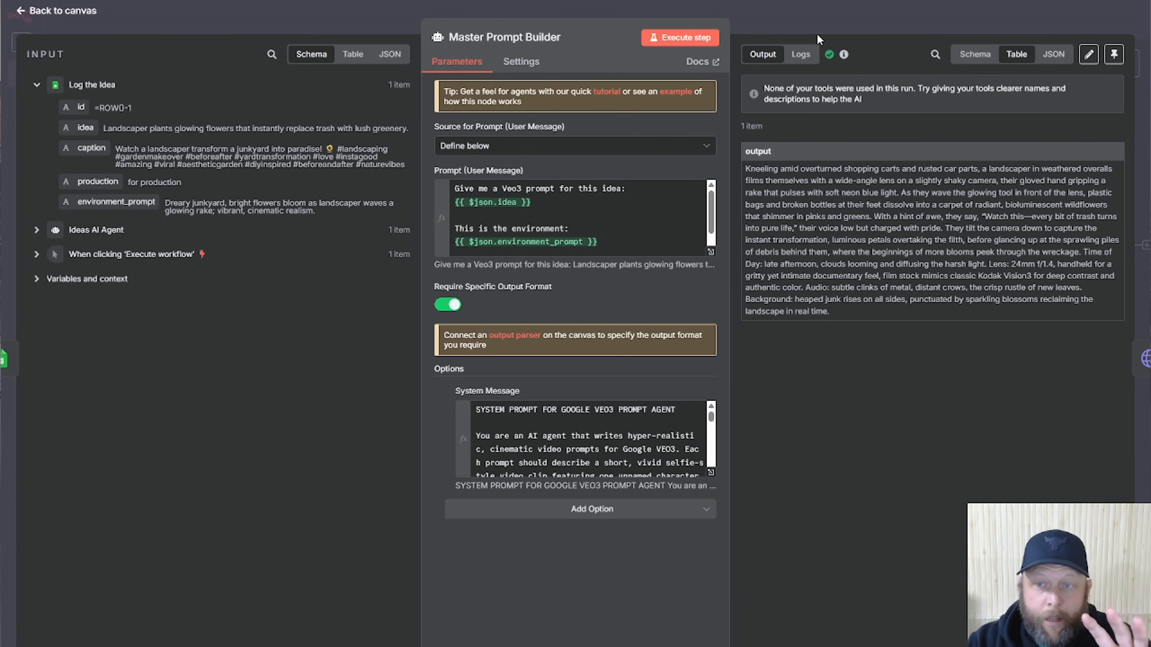
{"action": "left_click", "coordinate": [811, 27]}
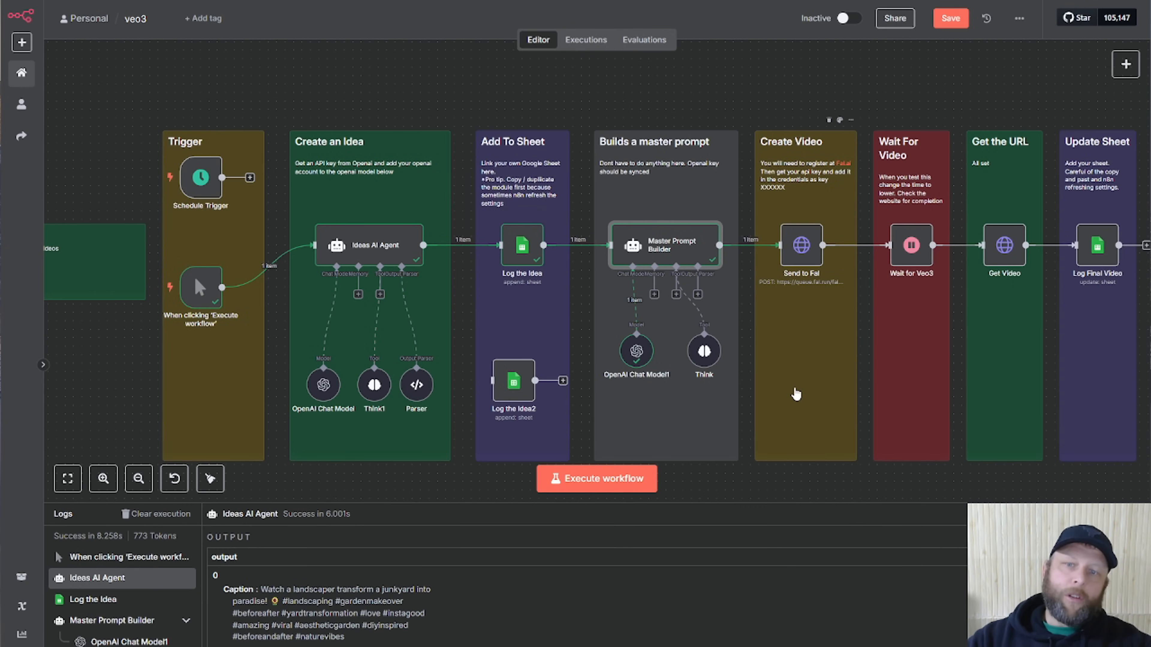
Open the settings of the Send to Fal node in the Create Video section
{"action": "mouse_move", "coordinate": [801, 262]}
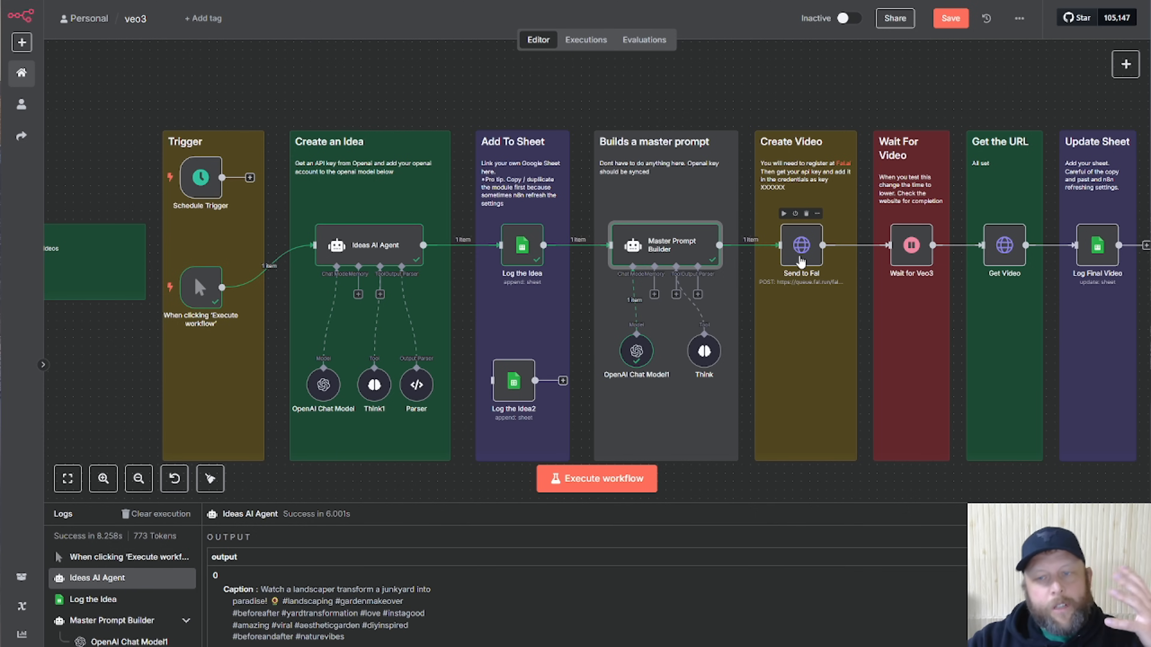
{"action": "left_click", "coordinate": [801, 262]}
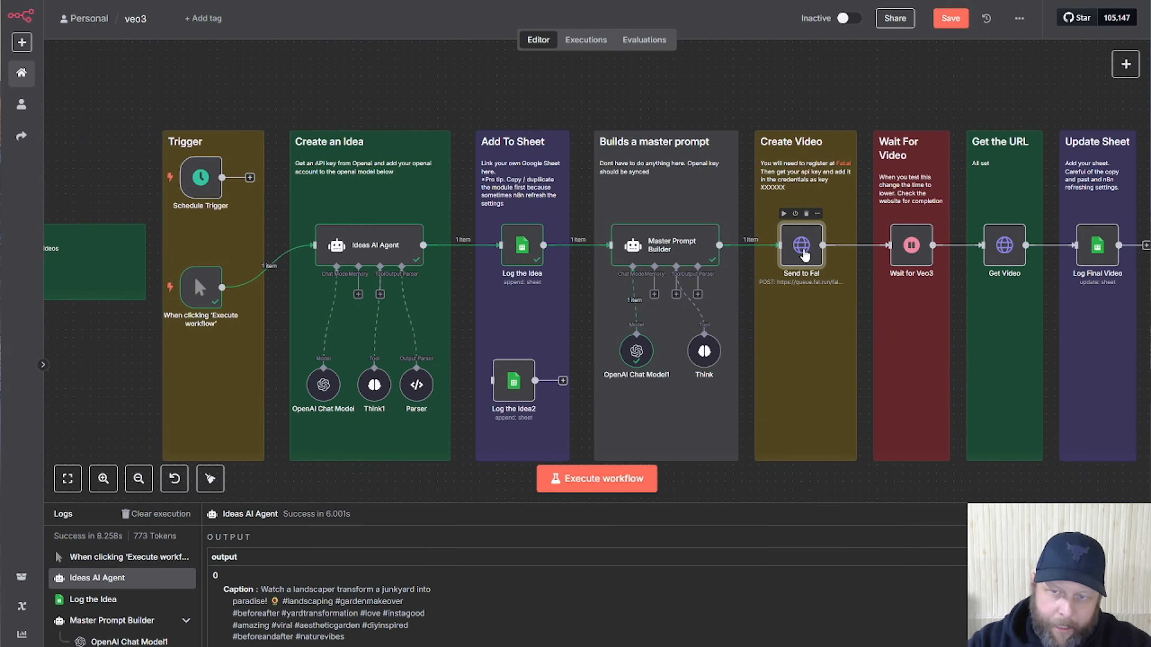
{"action": "double_click", "coordinate": [803, 249]}
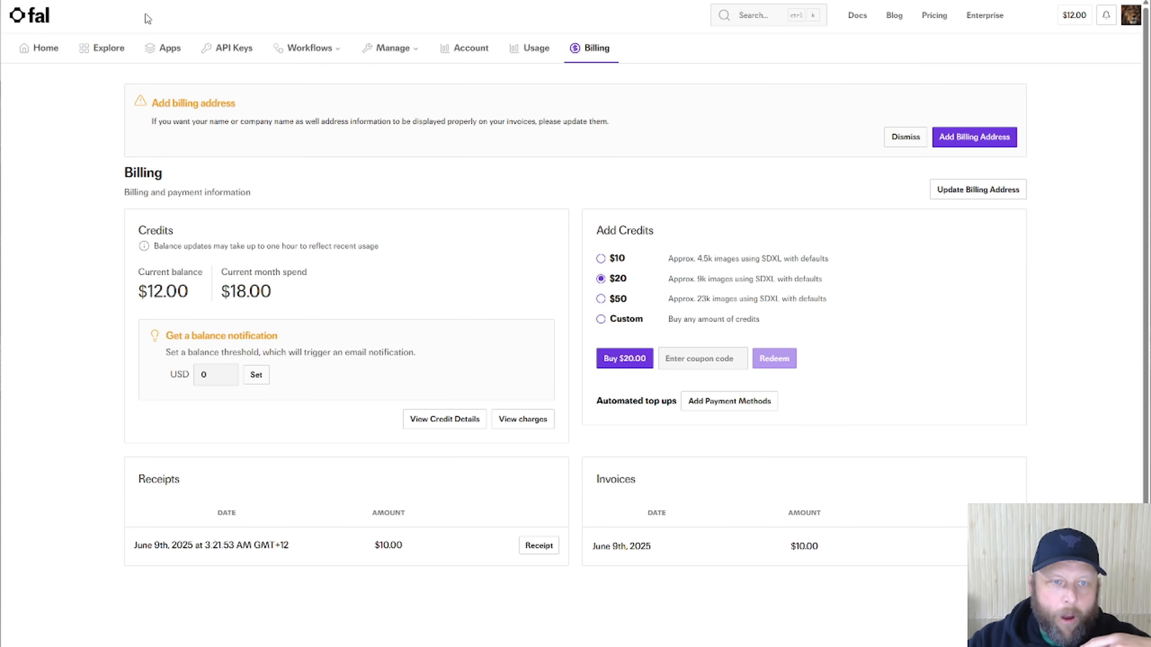
In the fal web dashboard, view the page that manages API keys and return to the dashboard home
{"action": "left_click", "coordinate": [51, 50]}
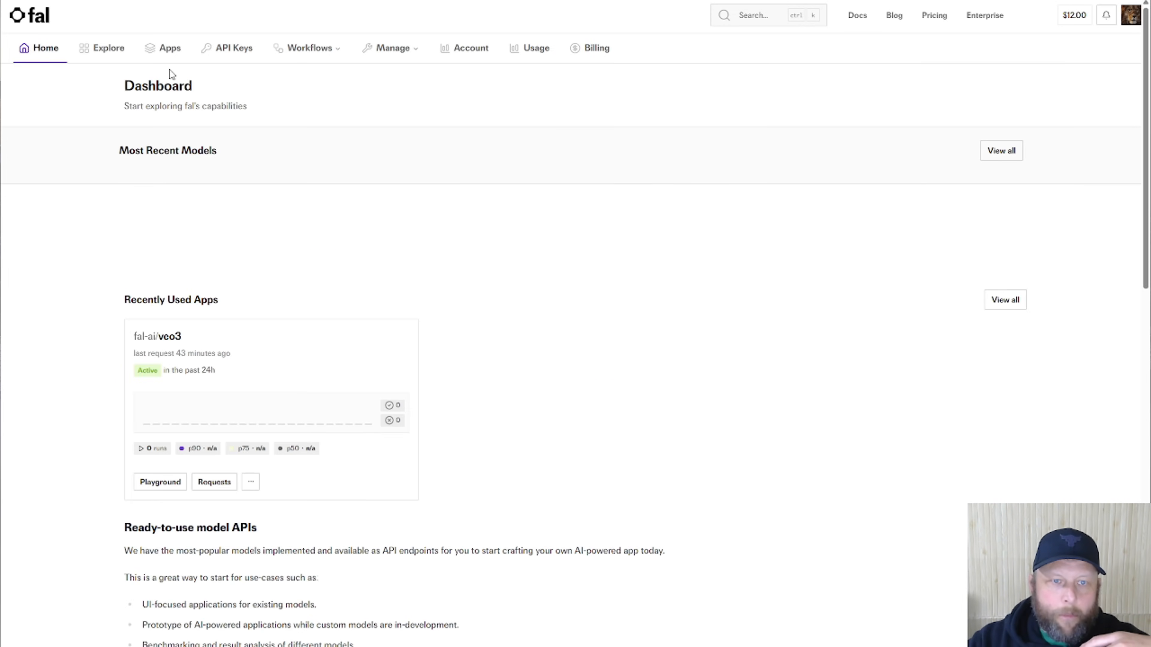
{"action": "left_click", "coordinate": [235, 50]}
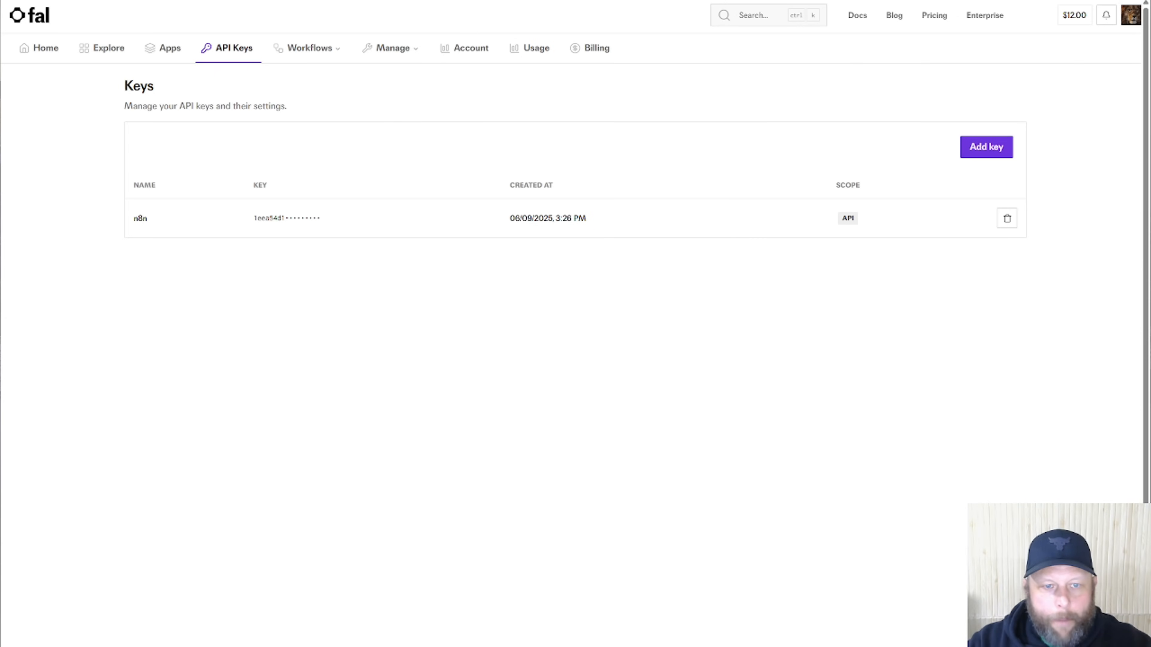
{"action": "left_click", "coordinate": [46, 57]}
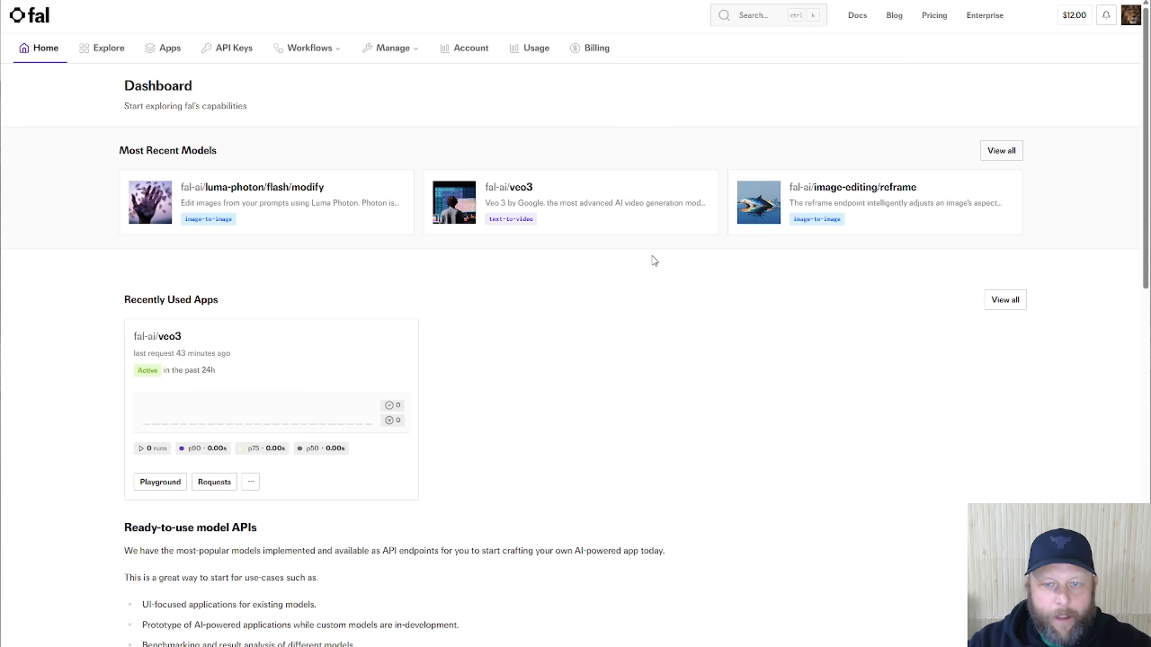
Open the fal-ai/veo3 model's API documentation and read the client installation, API key setup and request submission sections
{"action": "left_click", "coordinate": [547, 203]}
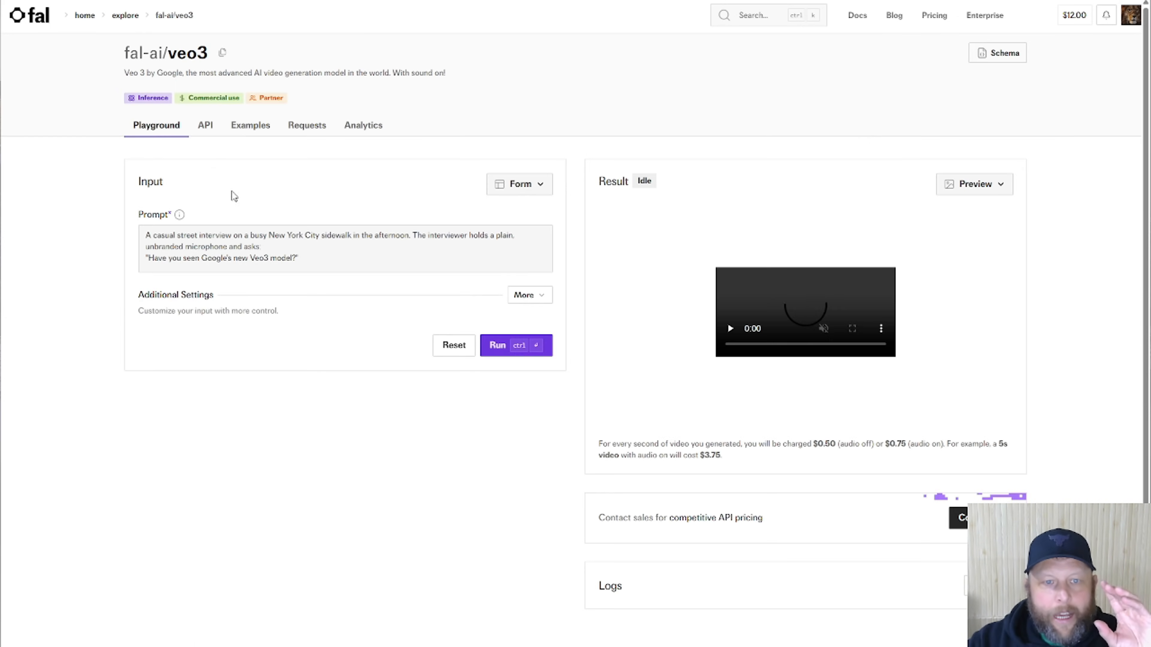
{"action": "left_click", "coordinate": [206, 127]}
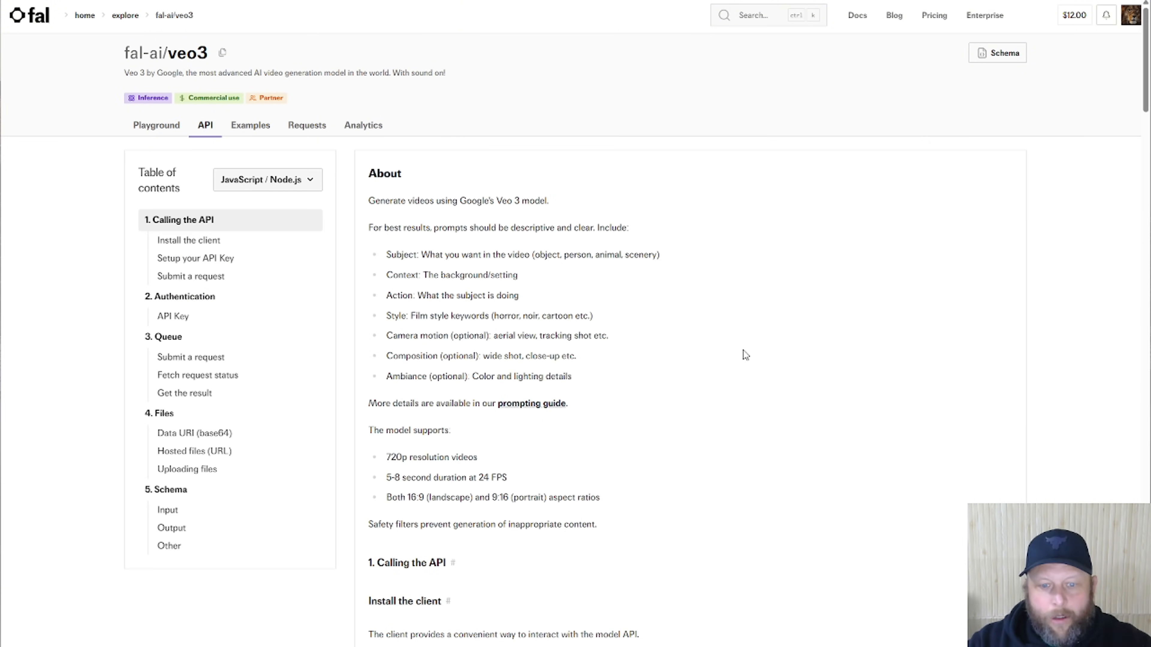
{"action": "scroll", "coordinate": [743, 354], "scroll_direction": "down", "scroll_amount": 5}
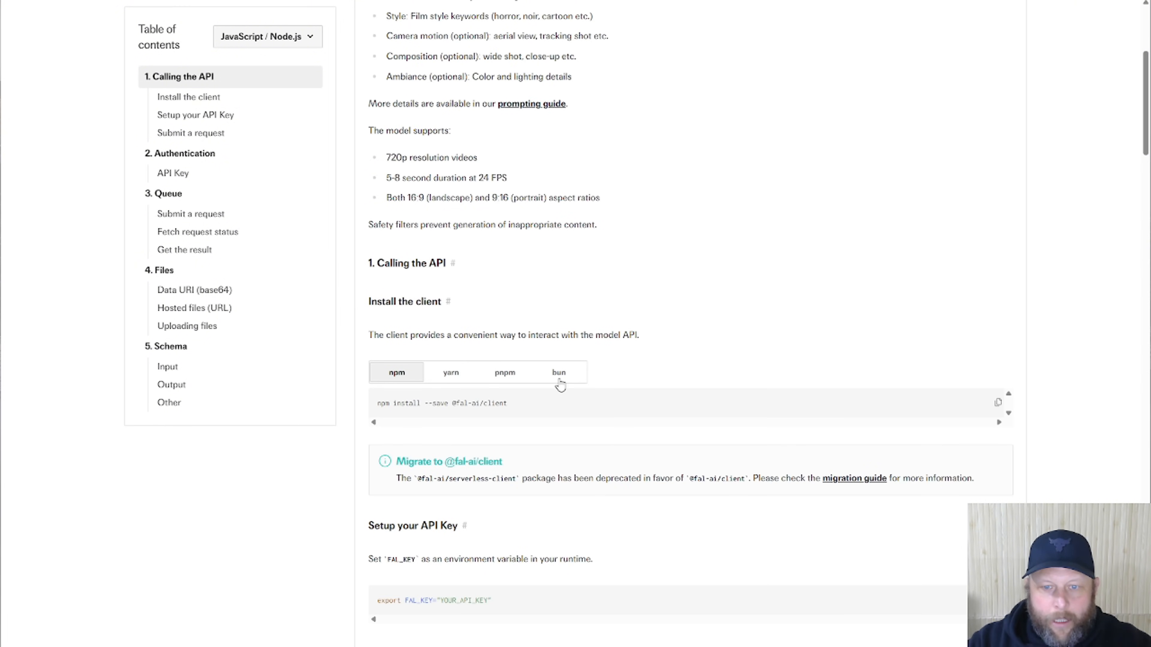
{"action": "scroll", "coordinate": [613, 325], "scroll_direction": "down", "scroll_amount": 5}
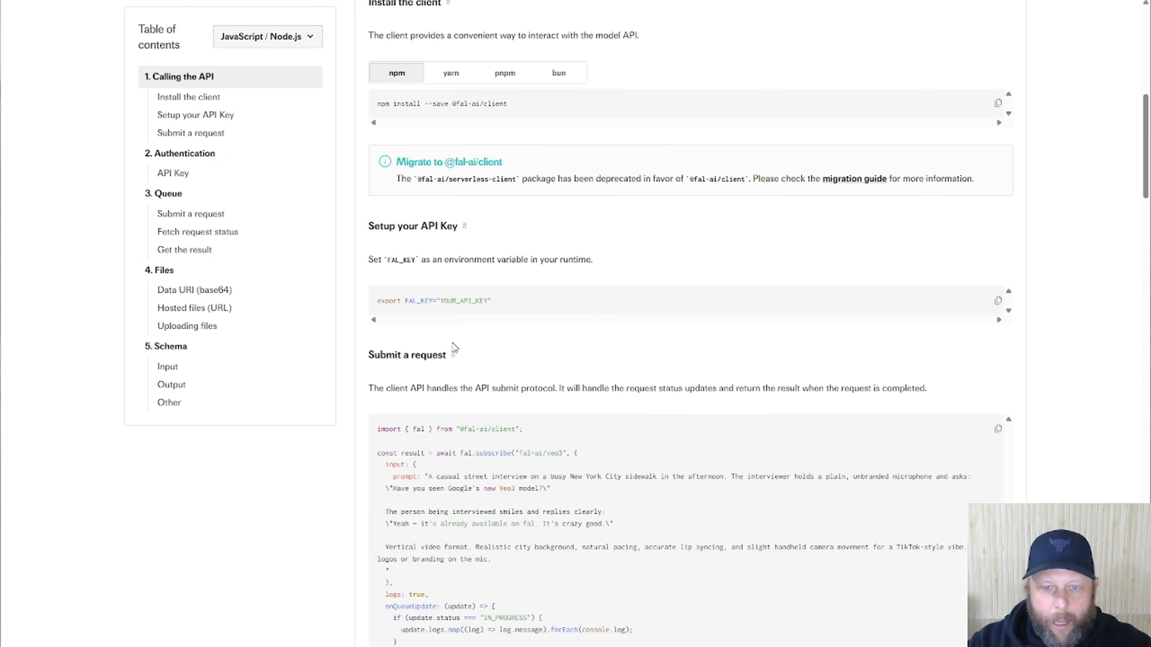
{"action": "scroll", "coordinate": [472, 386], "scroll_direction": "down", "scroll_amount": 4}
{"action": "scroll", "coordinate": [637, 533], "scroll_direction": "down", "scroll_amount": 5}
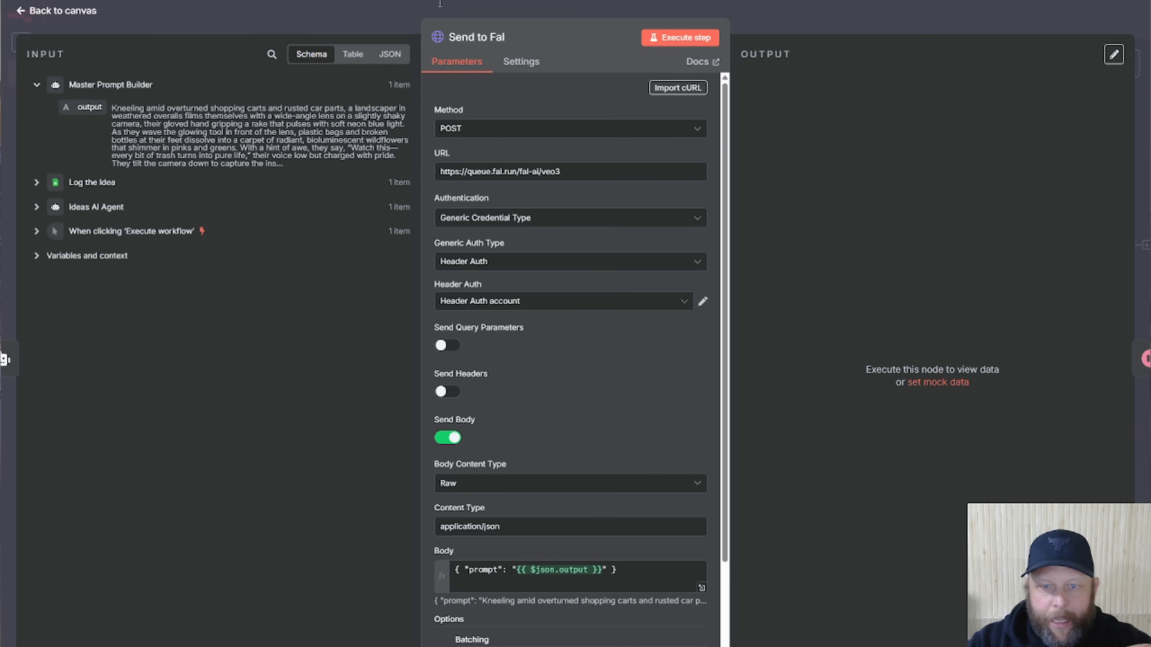
Back in n8n, inspect the Send to Fal node's Header Auth credential and its request body and batching settings
{"action": "left_click", "coordinate": [702, 302]}
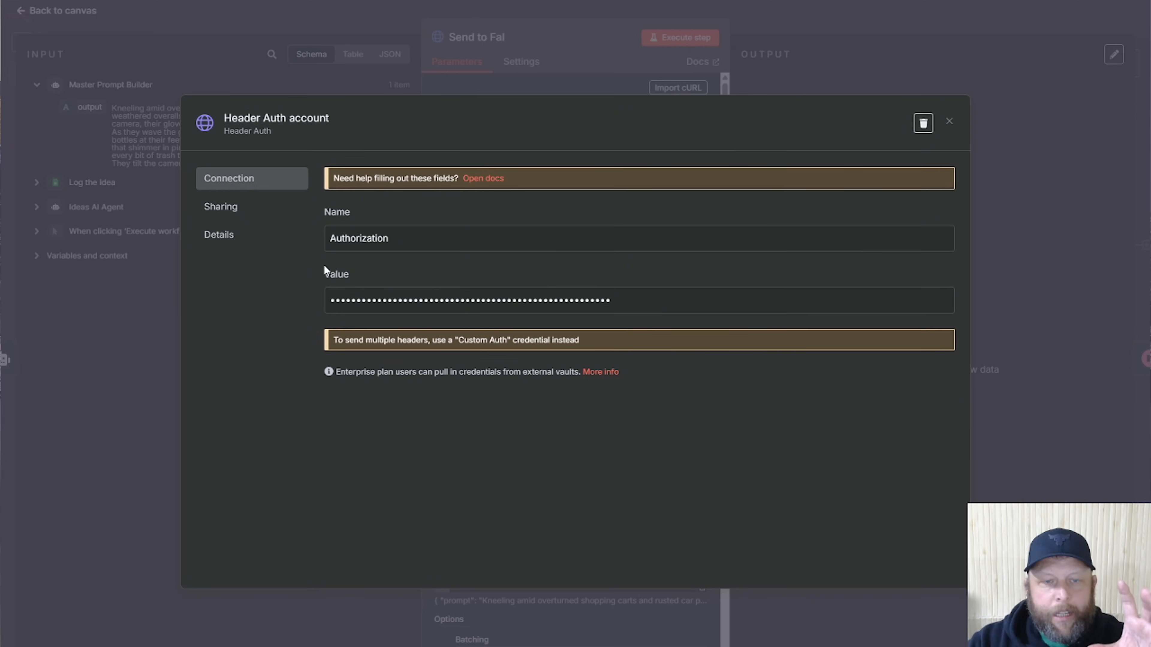
{"action": "left_click", "coordinate": [949, 121]}
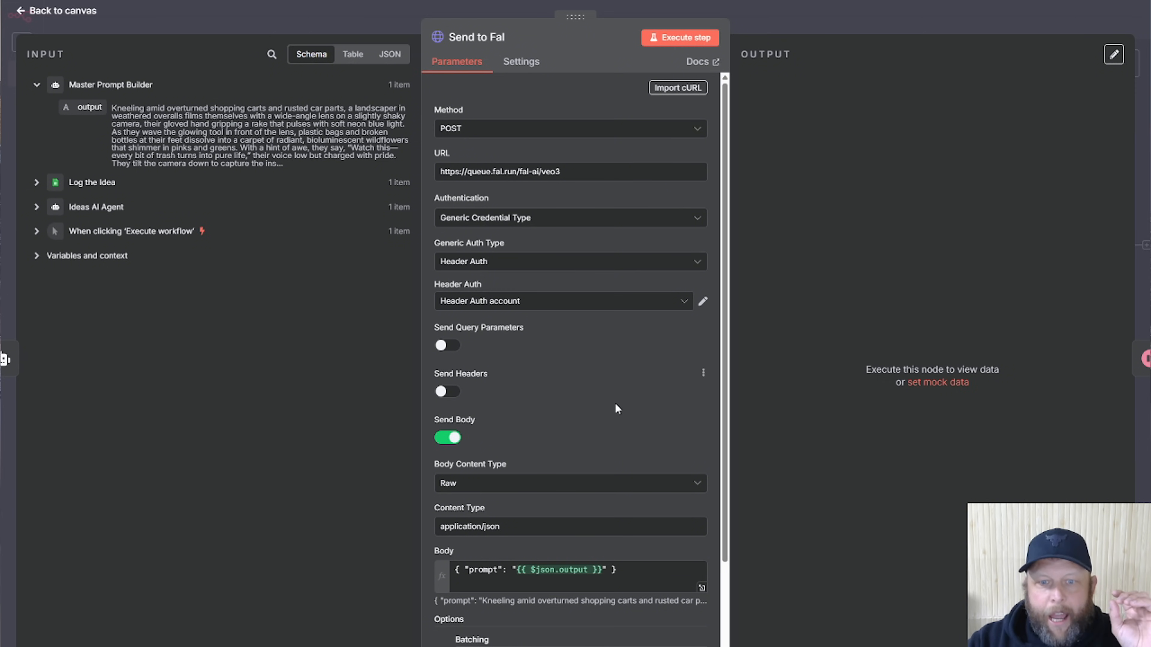
{"action": "scroll", "coordinate": [615, 403], "scroll_direction": "down", "scroll_amount": 1}
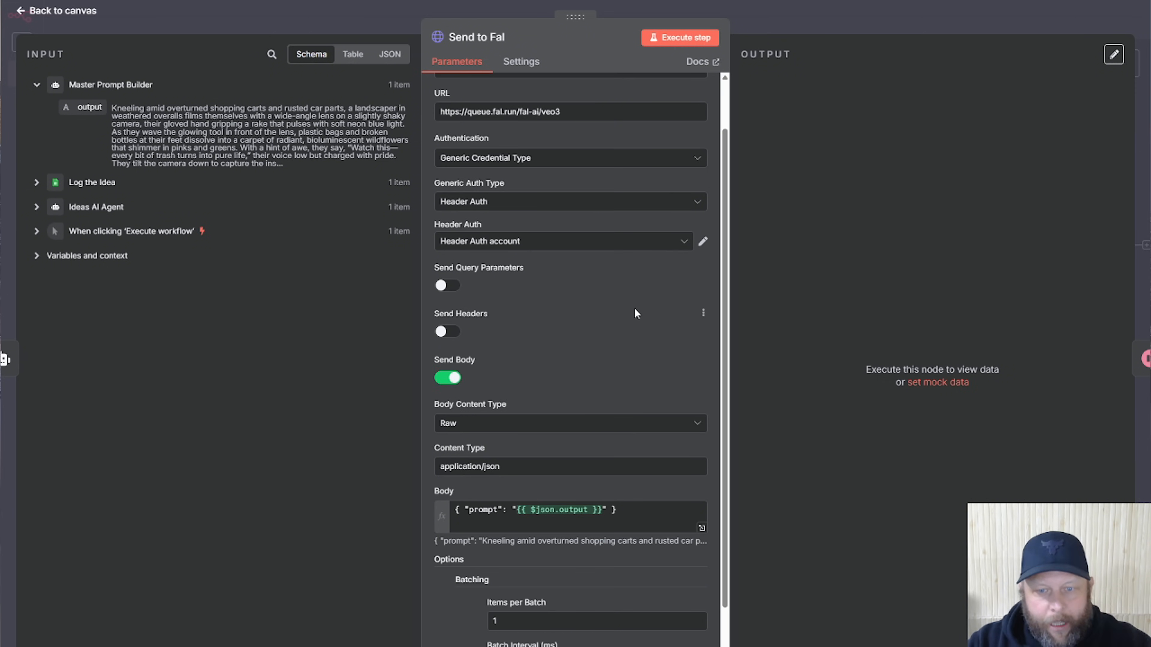
{"action": "scroll", "coordinate": [635, 309], "scroll_direction": "down", "scroll_amount": 1}
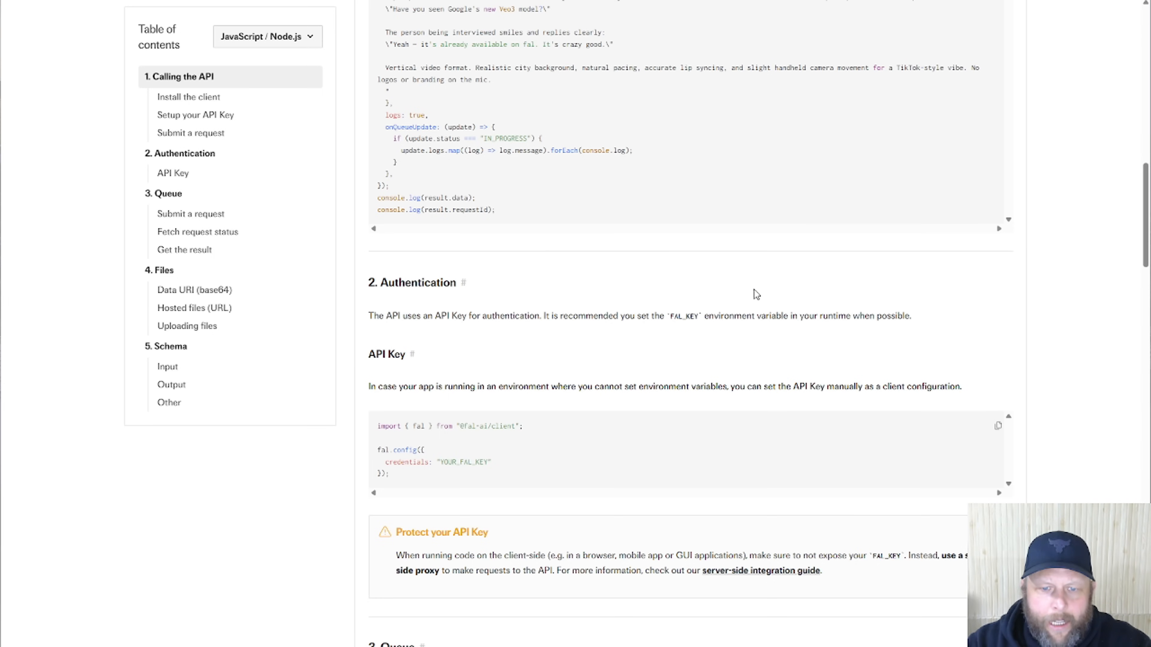
Examine the fal-ai/veo3 API documentation from authentication, queue and files through to the input schema's parameters and example JSON
{"action": "scroll", "coordinate": [753, 290], "scroll_direction": "down", "scroll_amount": 2}
{"action": "scroll", "coordinate": [753, 290], "scroll_direction": "down", "scroll_amount": 6}
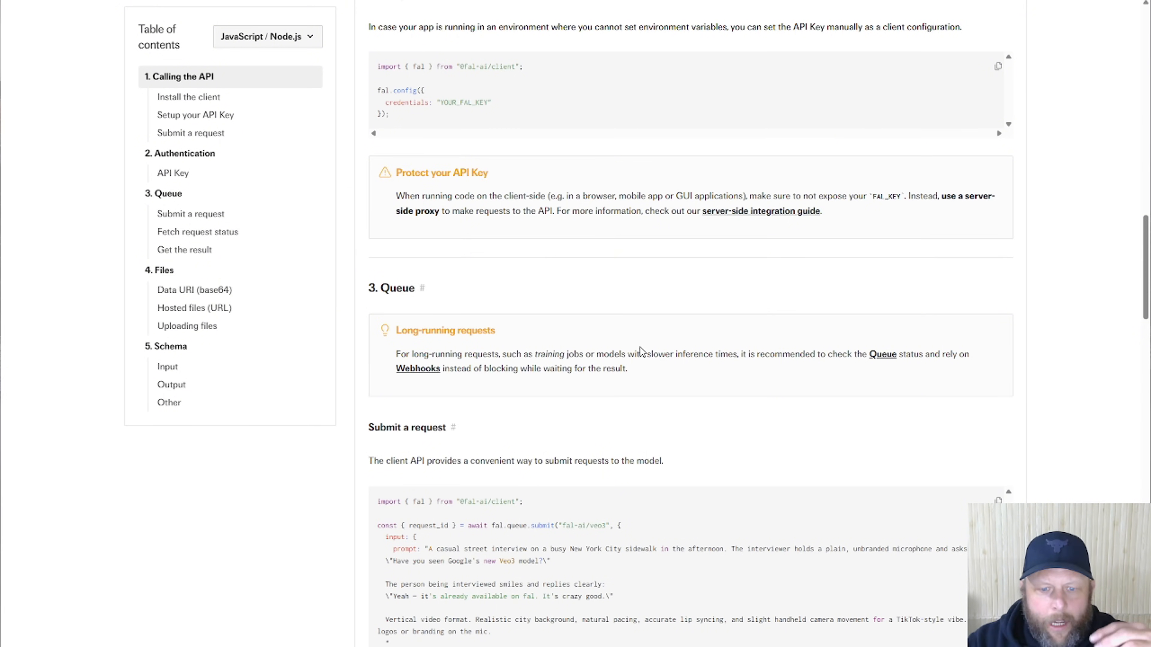
{"action": "scroll", "coordinate": [641, 350], "scroll_direction": "down", "scroll_amount": 1}
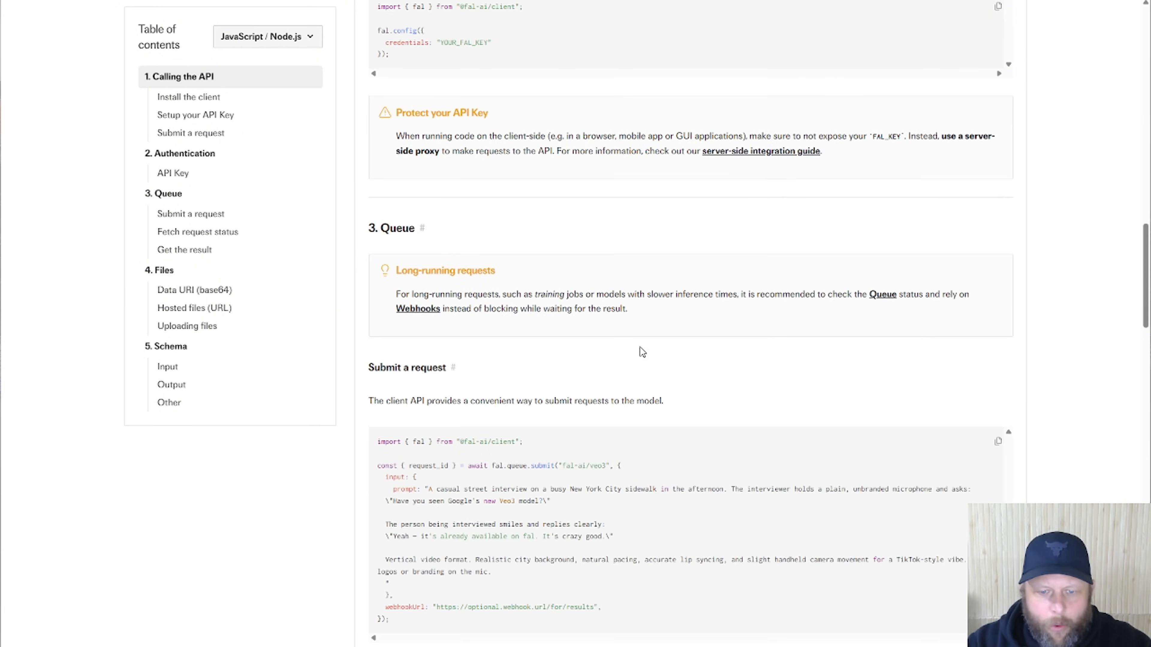
{"action": "scroll", "coordinate": [409, 489], "scroll_direction": "down", "scroll_amount": 8}
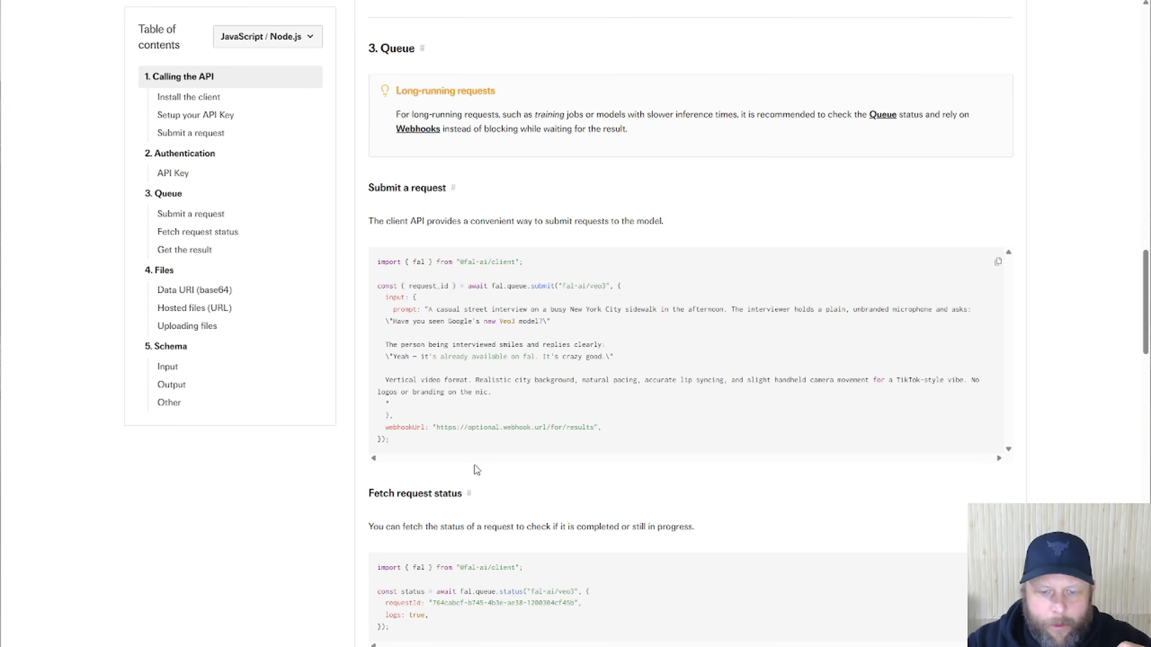
{"action": "scroll", "coordinate": [820, 346], "scroll_direction": "down", "scroll_amount": 9}
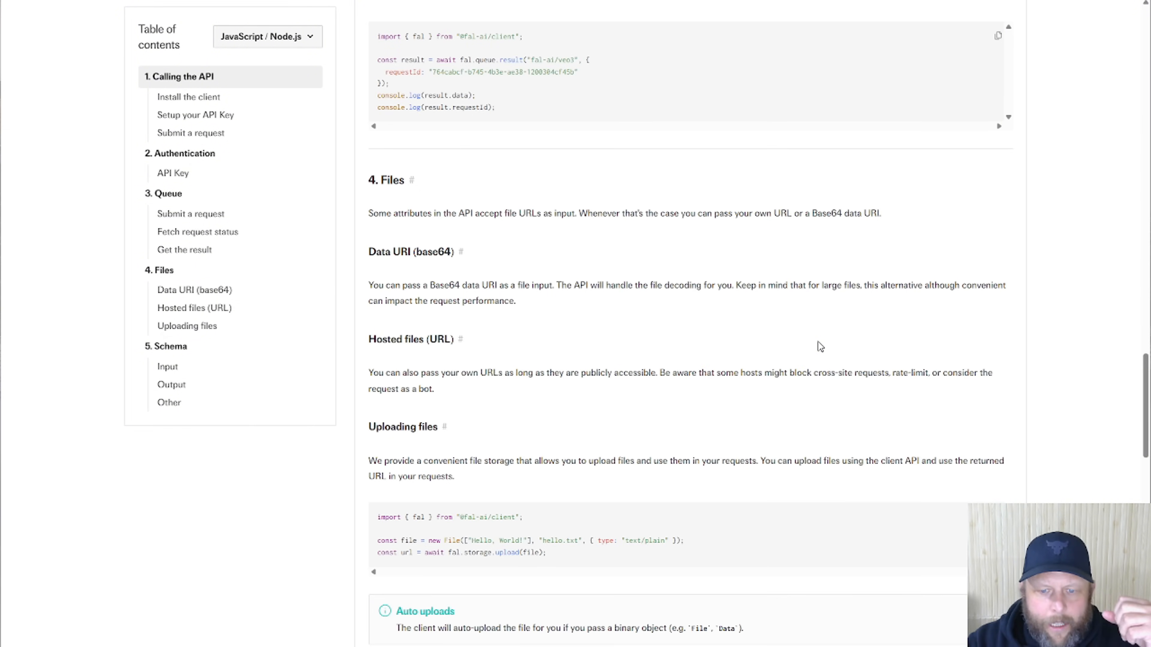
{"action": "scroll", "coordinate": [818, 342], "scroll_direction": "down", "scroll_amount": 3}
{"action": "scroll", "coordinate": [818, 342], "scroll_direction": "up", "scroll_amount": 20}
{"action": "scroll", "coordinate": [820, 345], "scroll_direction": "up", "scroll_amount": 6}
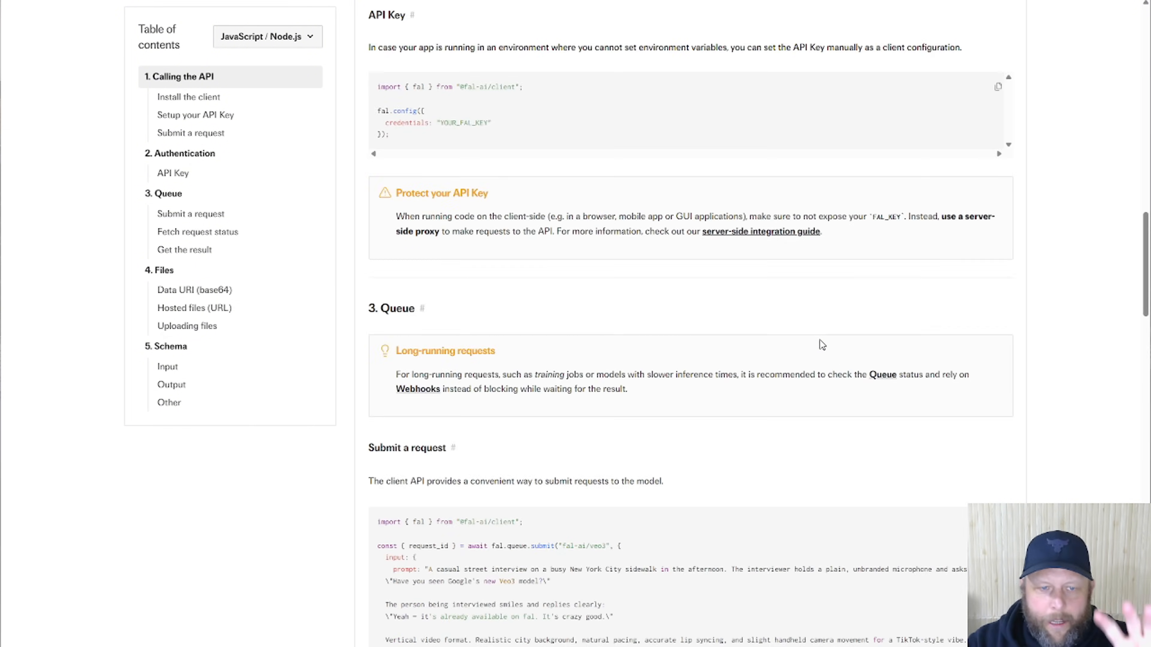
{"action": "scroll", "coordinate": [820, 341], "scroll_direction": "down", "scroll_amount": 6}
{"action": "scroll", "coordinate": [820, 342], "scroll_direction": "down", "scroll_amount": 20}
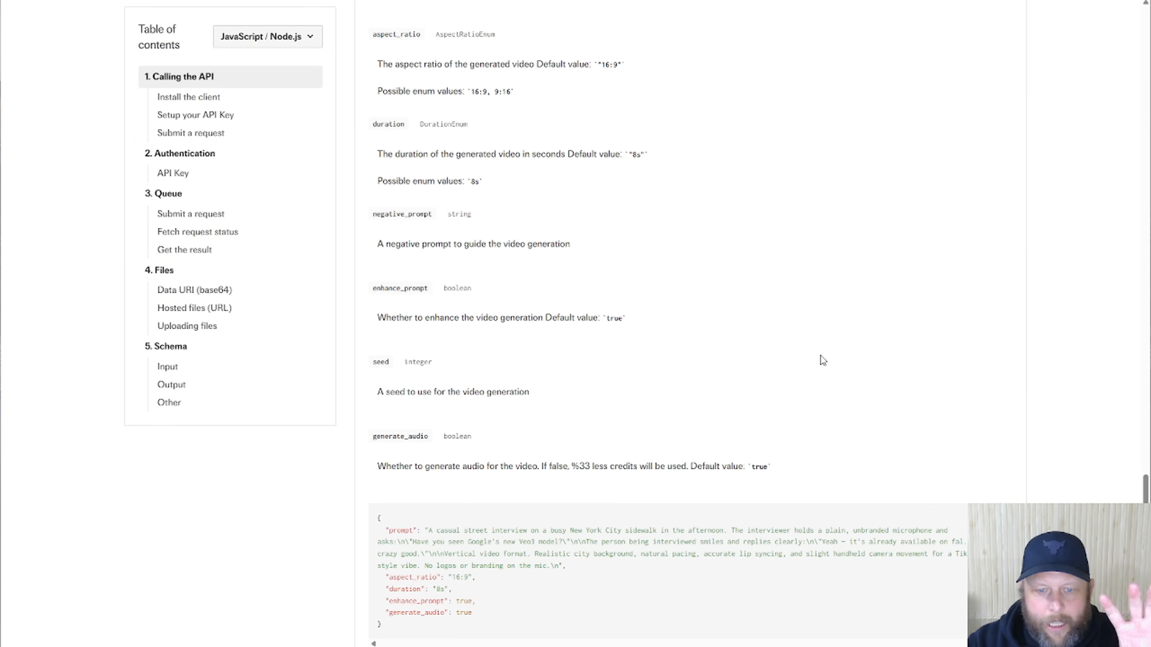
{"action": "scroll", "coordinate": [820, 356], "scroll_direction": "down", "scroll_amount": 4}
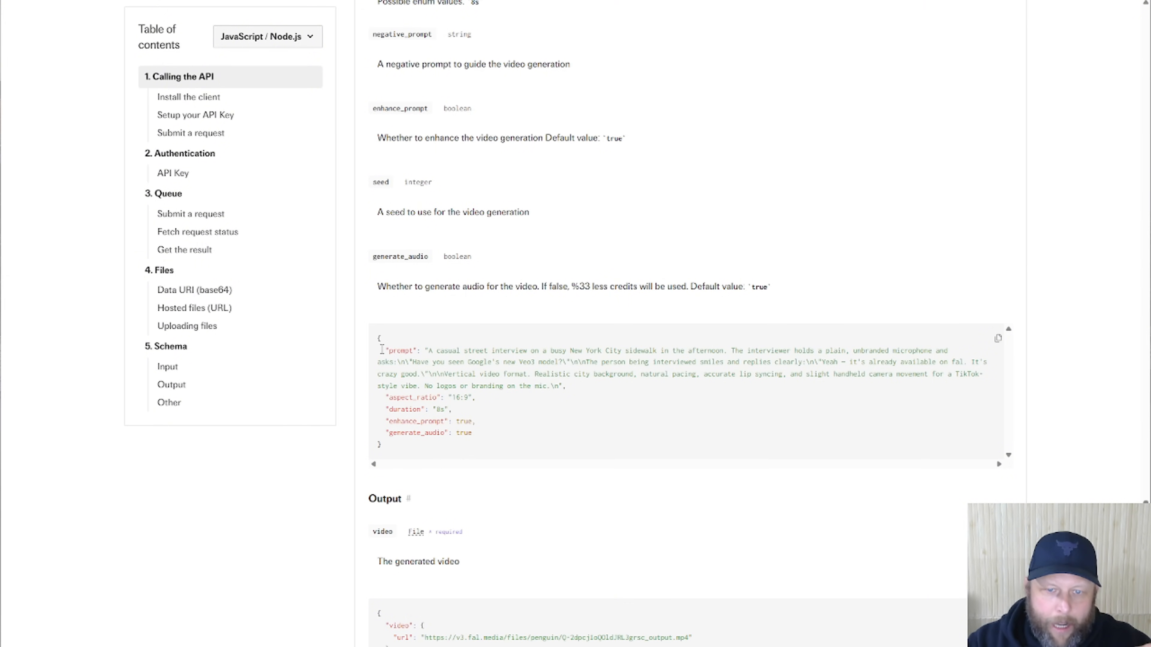
Study the prompt, aspect_ratio, duration, enhance_prompt and generate_audio entries in the example input JSON, and switch back to n8n's Send to Fal node
{"action": "left_click_drag", "start_coordinate": [381, 351], "coordinate": [439, 350]}
{"action": "left_click_drag", "start_coordinate": [385, 397], "coordinate": [472, 398]}
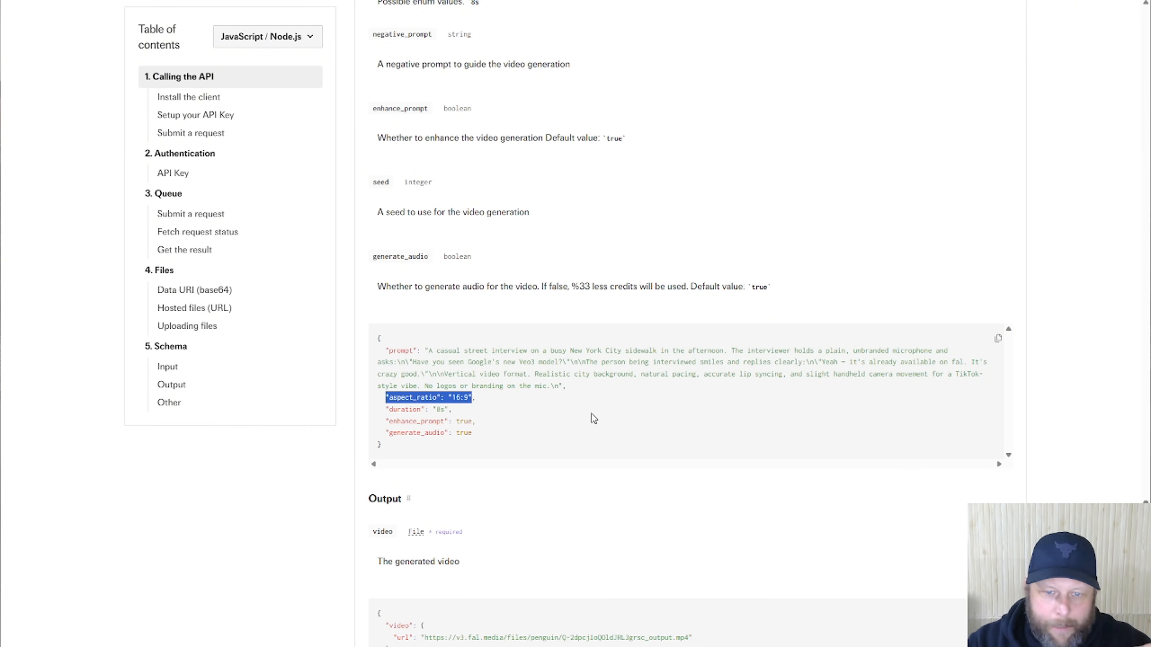
{"action": "left_click", "coordinate": [570, 419]}
{"action": "left_click_drag", "start_coordinate": [385, 409], "coordinate": [462, 413]}
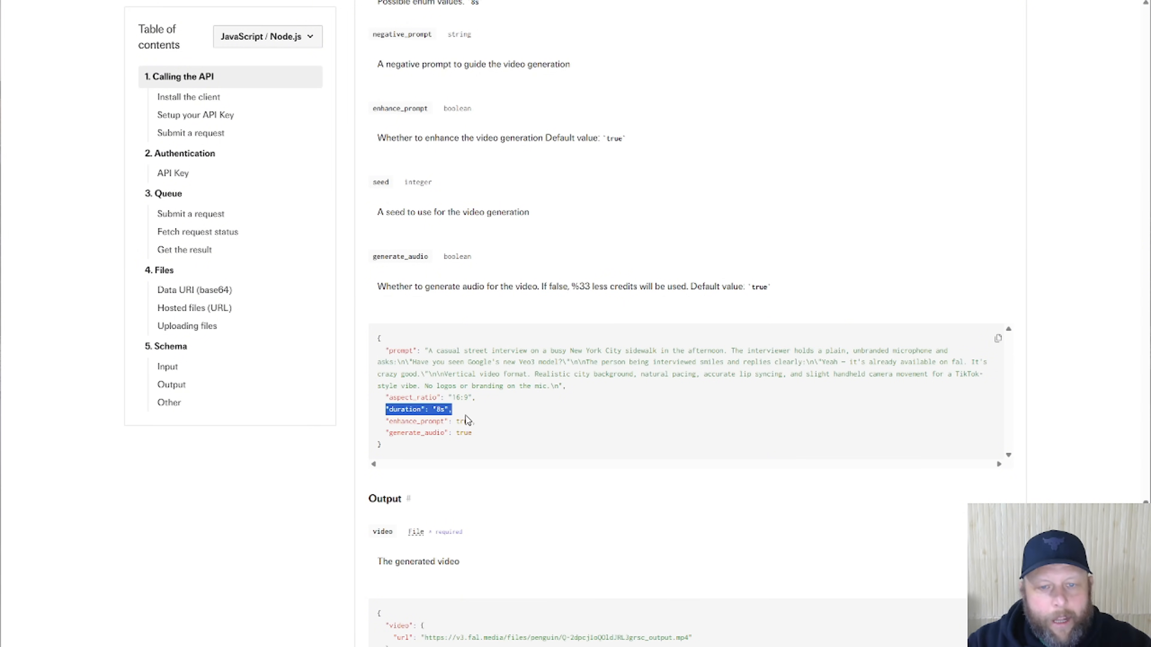
{"action": "left_click", "coordinate": [467, 421]}
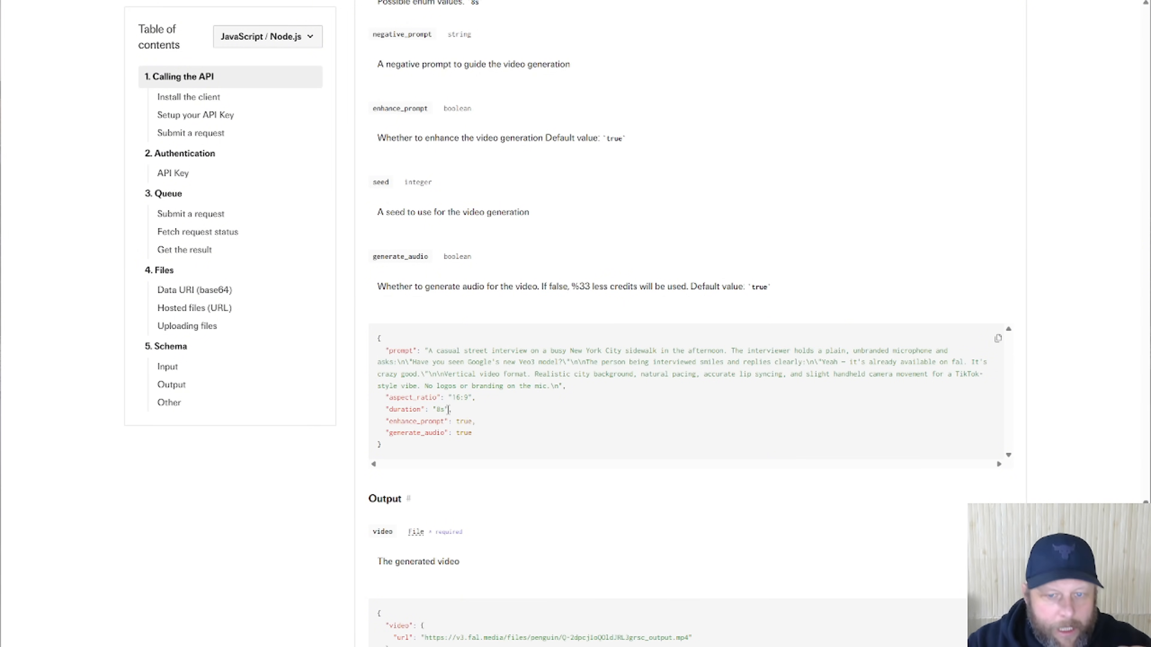
{"action": "double_click", "coordinate": [438, 409]}
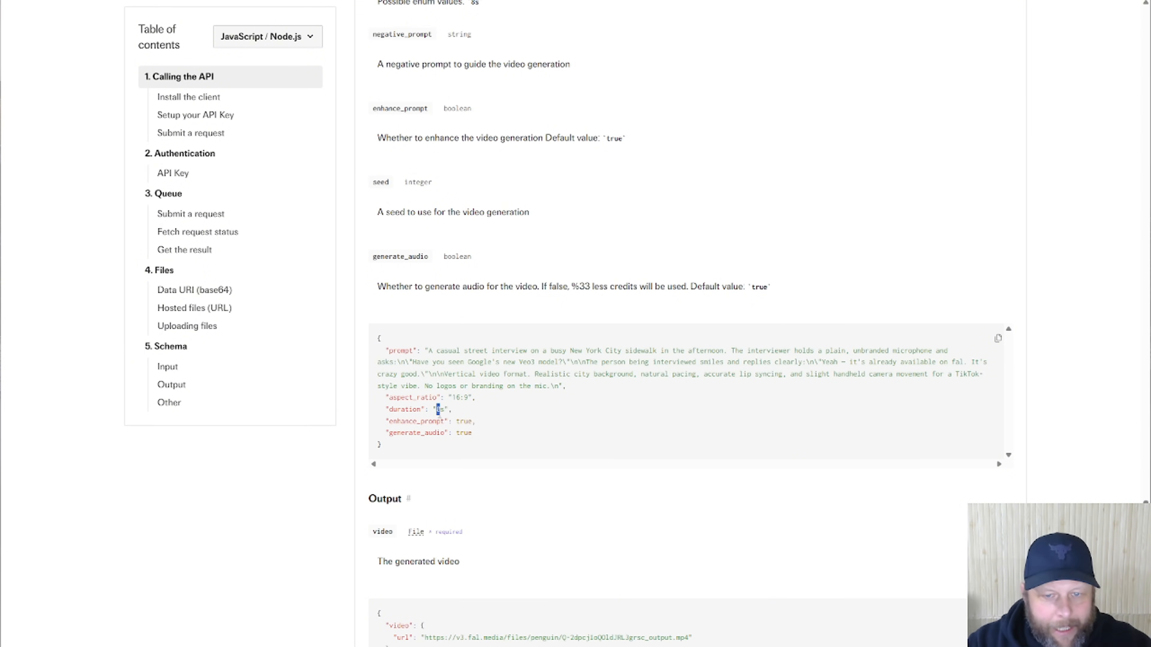
{"action": "left_click_drag", "start_coordinate": [383, 421], "coordinate": [475, 421]}
{"action": "mouse_move", "coordinate": [385, 433]}
{"action": "left_mouse_down"}
{"action": "mouse_move", "coordinate": [529, 437]}
{"action": "mouse_move", "coordinate": [390, 424]}
{"action": "left_mouse_up"}
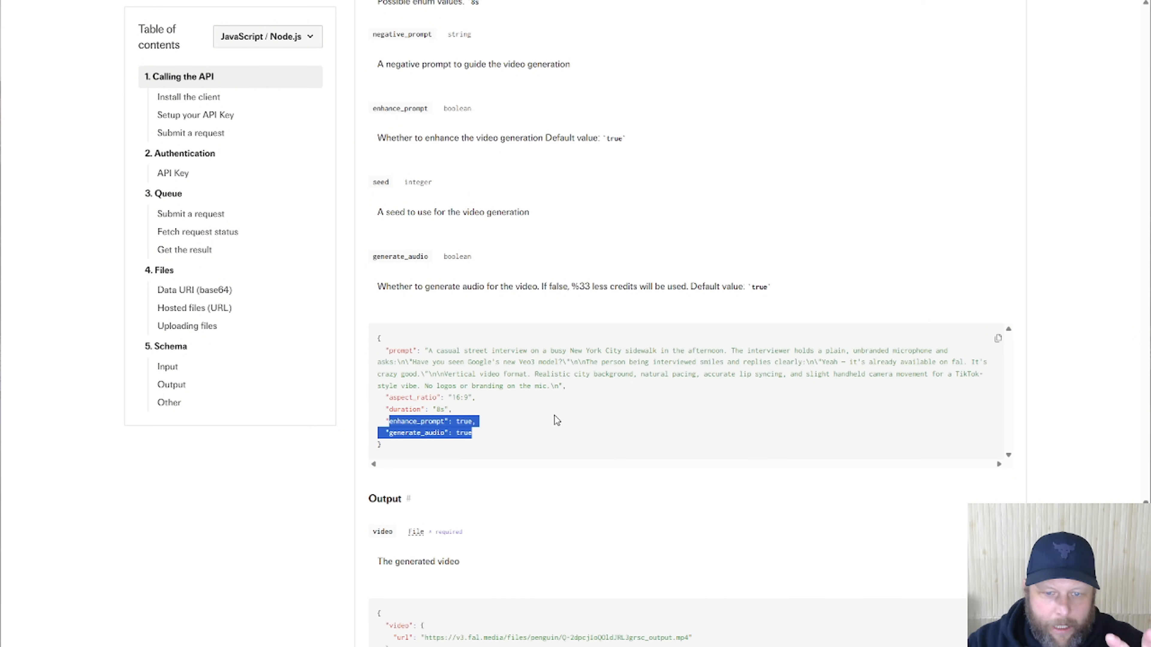
{"action": "left_click", "coordinate": [516, 433]}
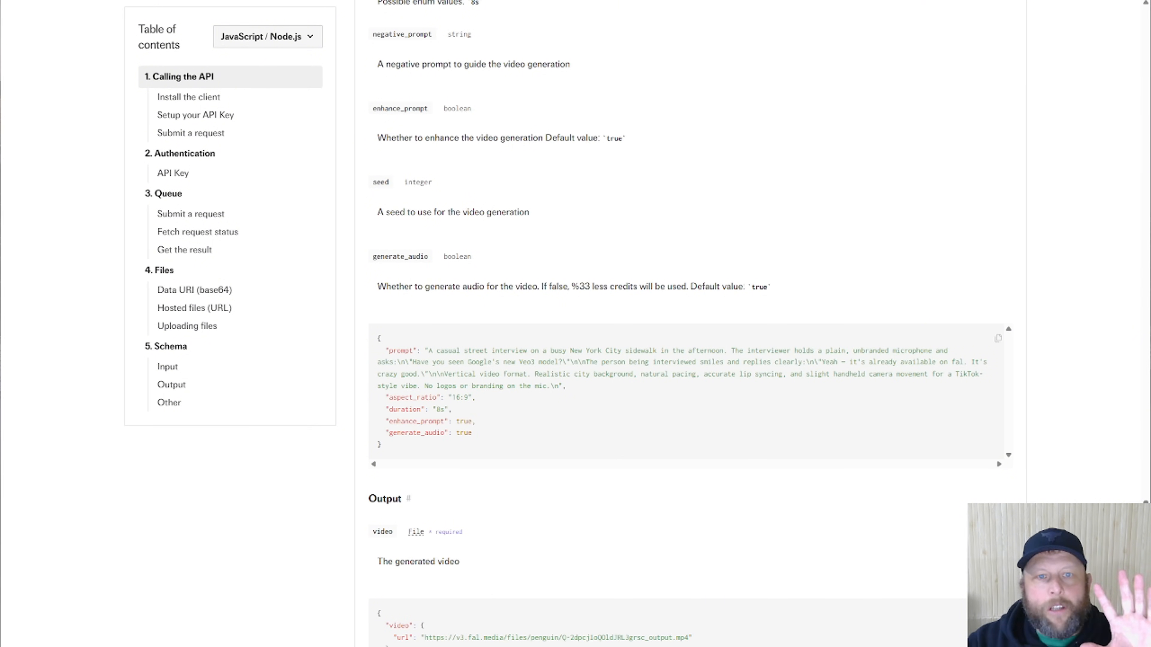
{"action": "key", "text": "alt+Tab"}
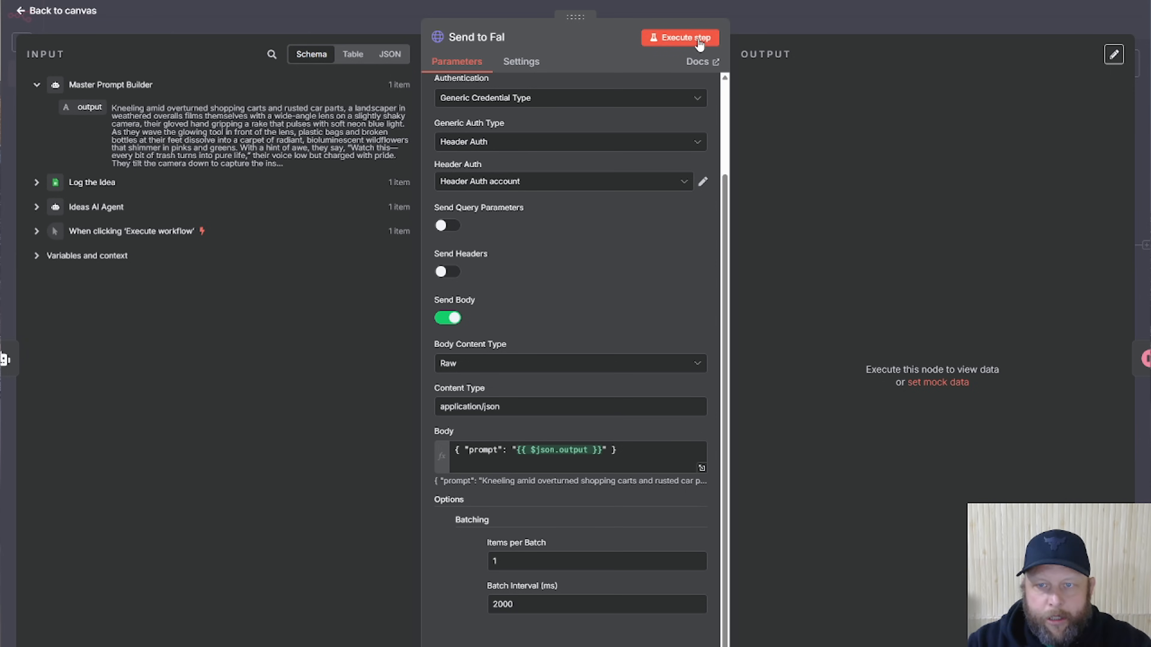
Execute the Send to Fal node and review the returned status, request_id, response_url, status_url and cancel_url fields
{"action": "left_click", "coordinate": [680, 38]}
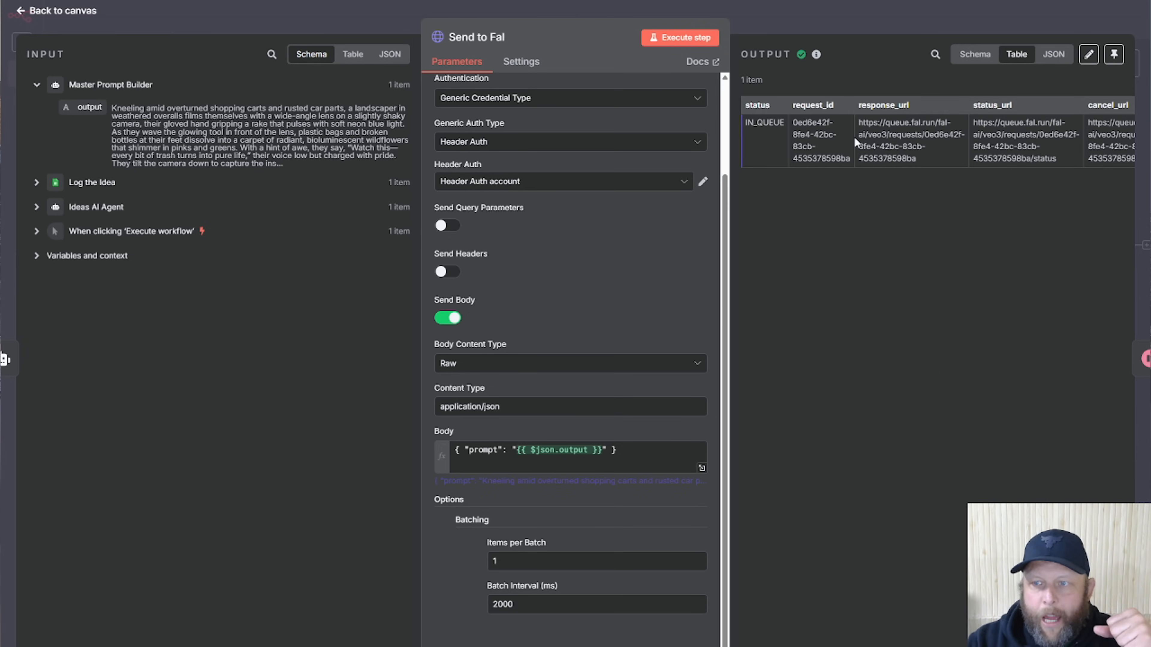
{"action": "scroll", "coordinate": [933, 136], "scroll_direction": "right", "scroll_amount": 5}
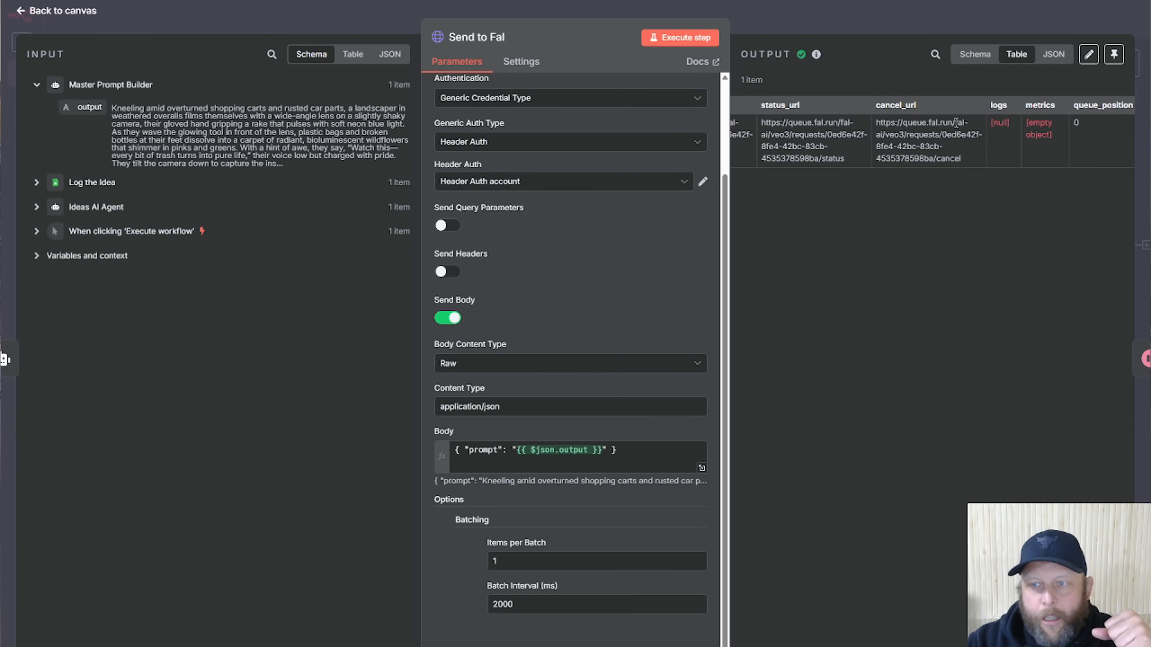
{"action": "scroll", "coordinate": [933, 137], "scroll_direction": "left", "scroll_amount": 4}
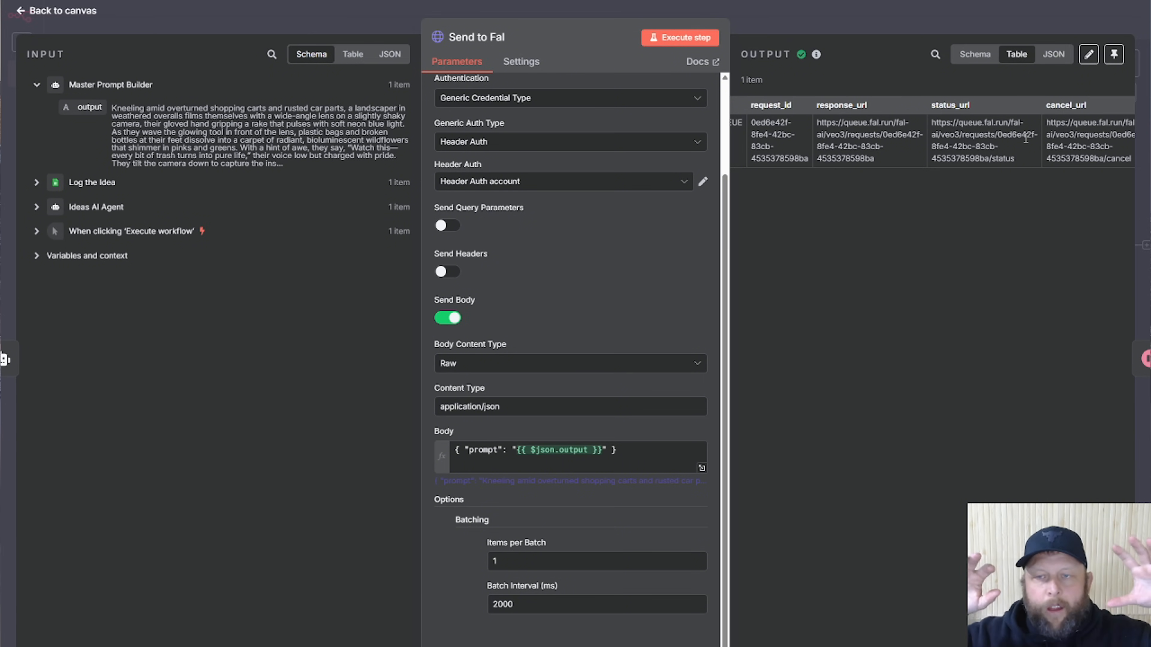
{"action": "left_click", "coordinate": [829, 23]}
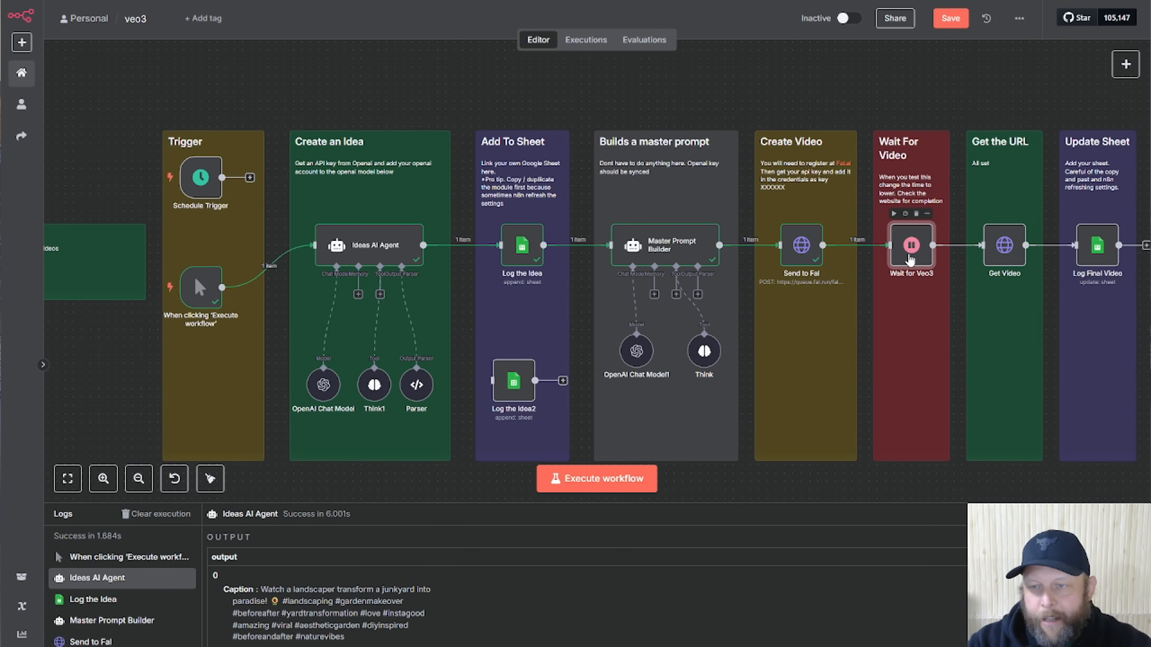
Inspect the Wait for Veo3 node's resume mode, wait amount and wait unit, and return to the canvas
{"action": "double_click", "coordinate": [909, 259]}
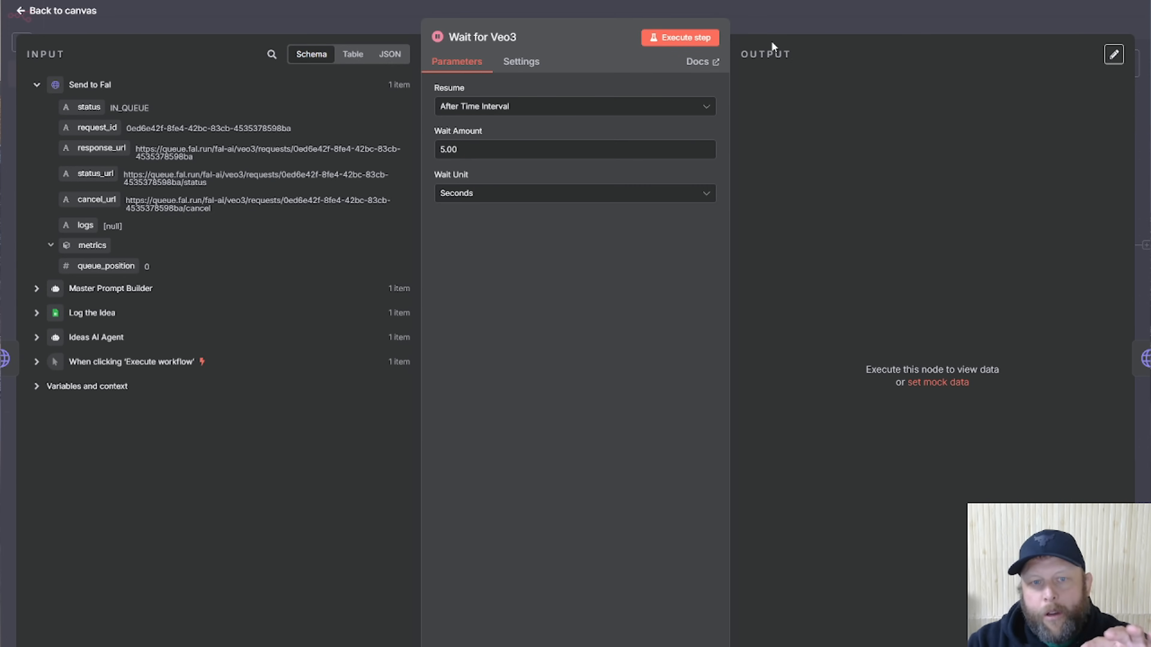
{"action": "left_click", "coordinate": [797, 16]}
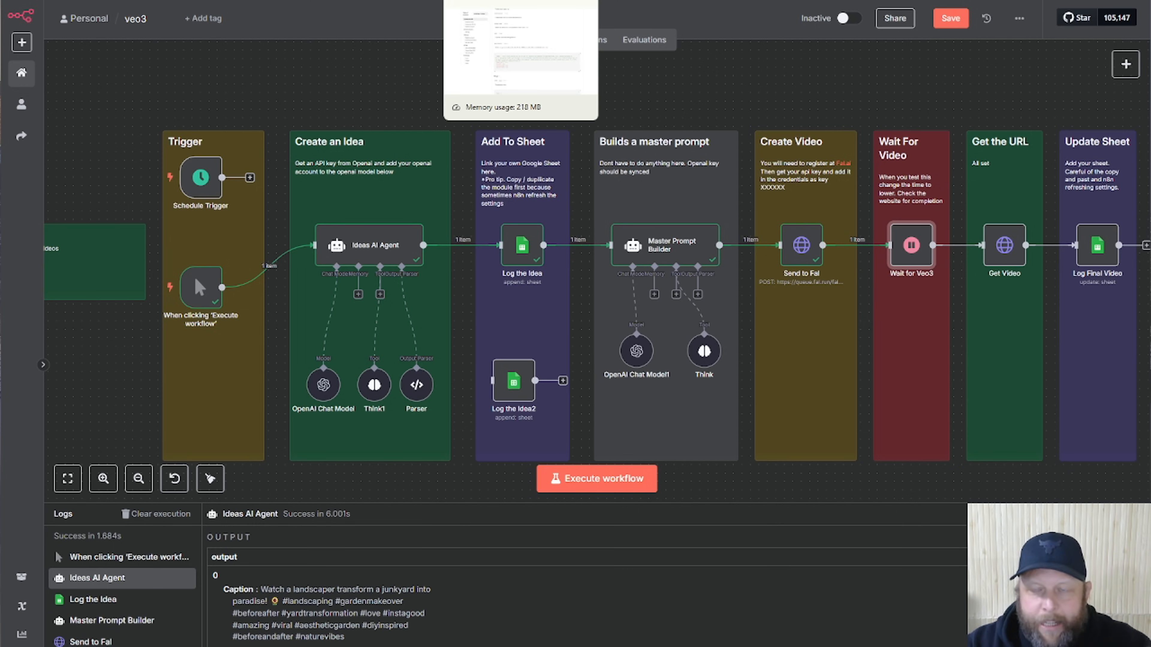
Open the OpenRouter website and read its homepage, covering the featured models, signup, credits and API key sections
{"action": "left_click", "coordinate": [480, 2]}
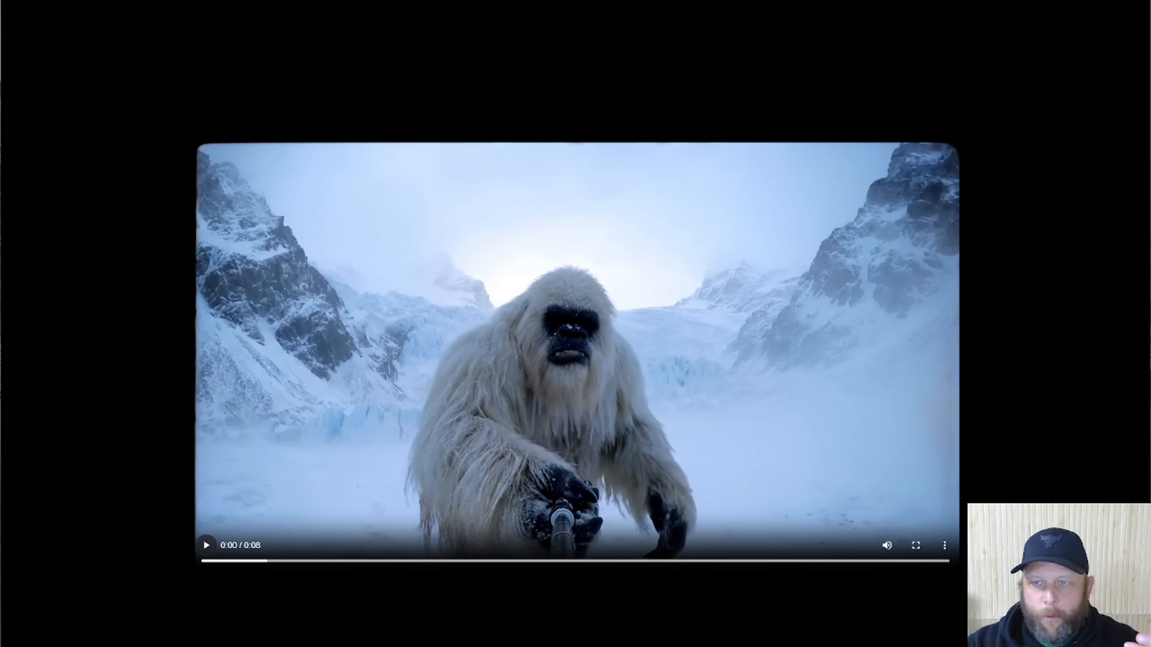
{"action": "type", "text": "pen"}
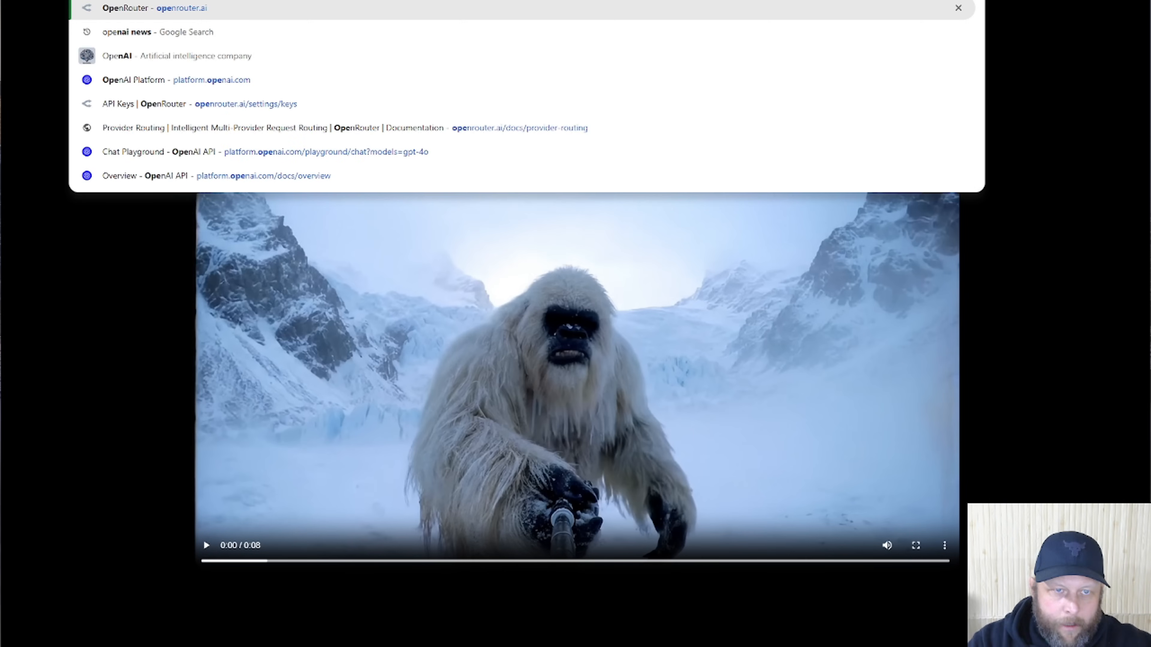
{"action": "key", "text": "Escape"}
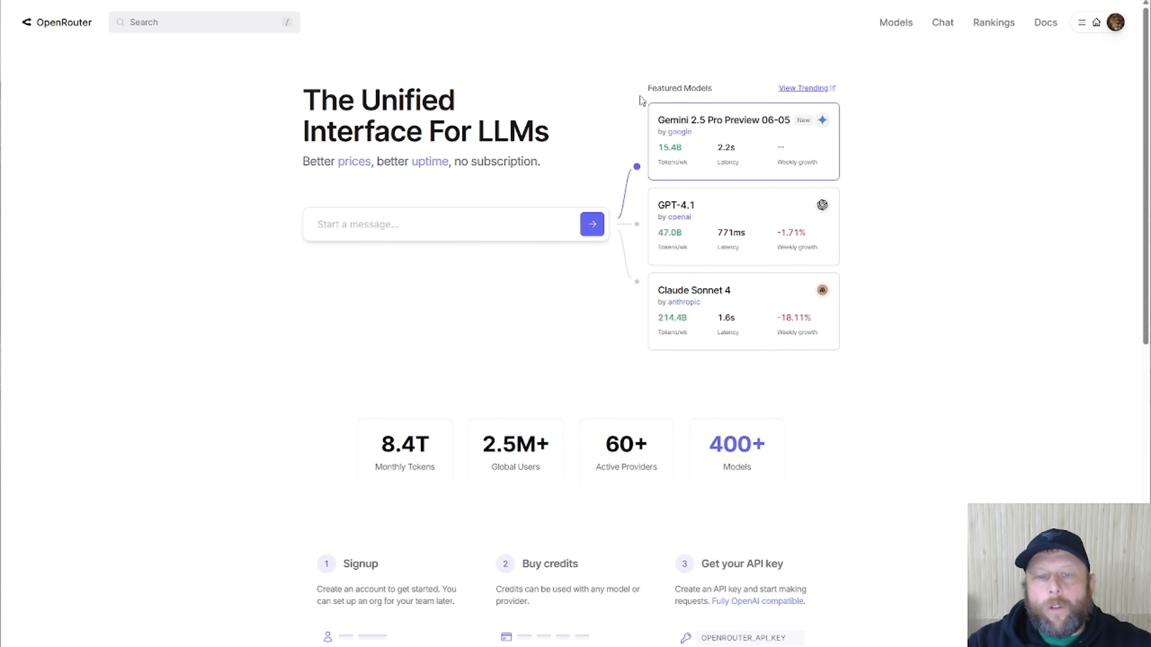
{"action": "scroll", "coordinate": [640, 283], "scroll_direction": "down", "scroll_amount": 9}
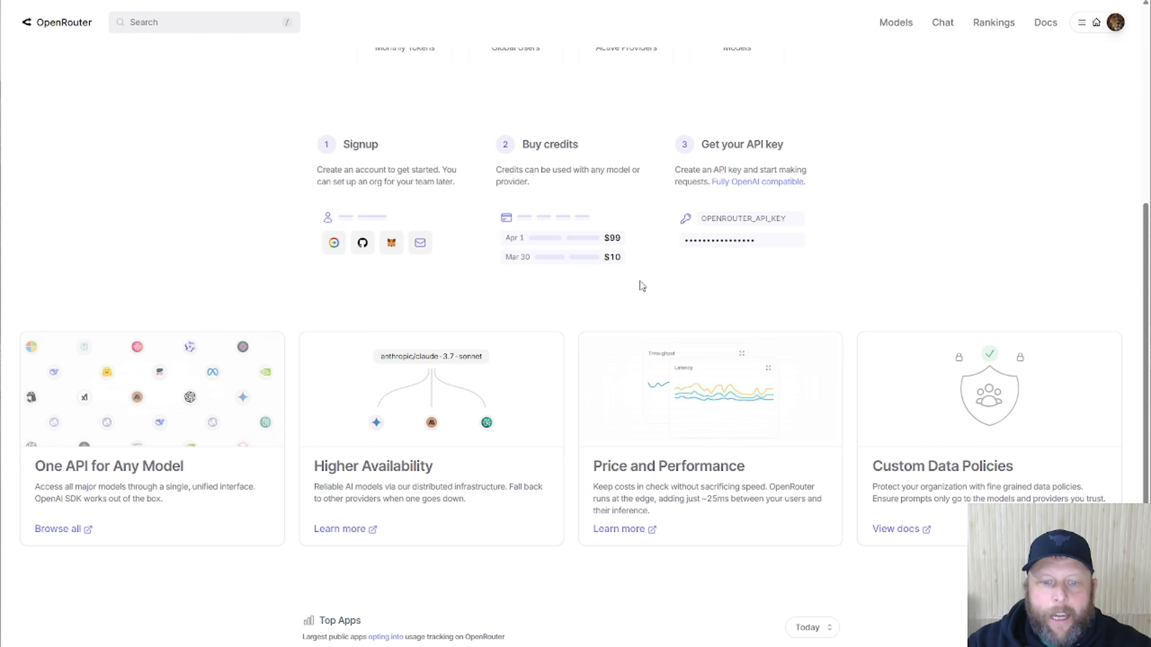
{"action": "scroll", "coordinate": [642, 286], "scroll_direction": "down", "scroll_amount": 3}
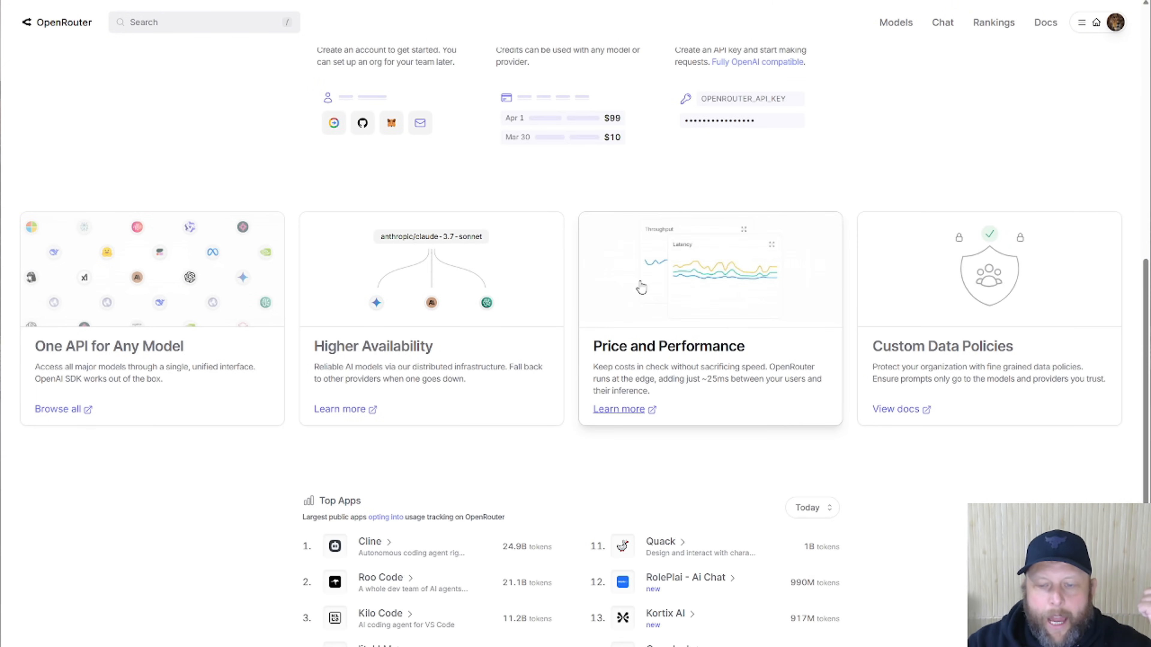
{"action": "scroll", "coordinate": [641, 286], "scroll_direction": "up", "scroll_amount": 5}
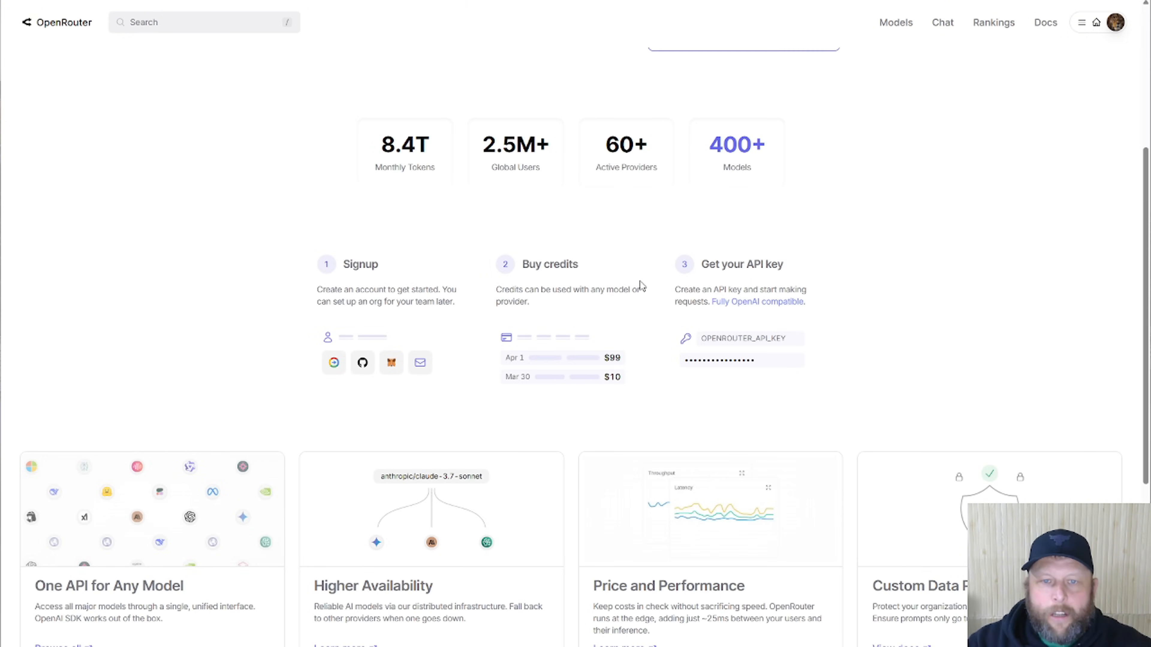
{"action": "scroll", "coordinate": [641, 286], "scroll_direction": "up", "scroll_amount": 5}
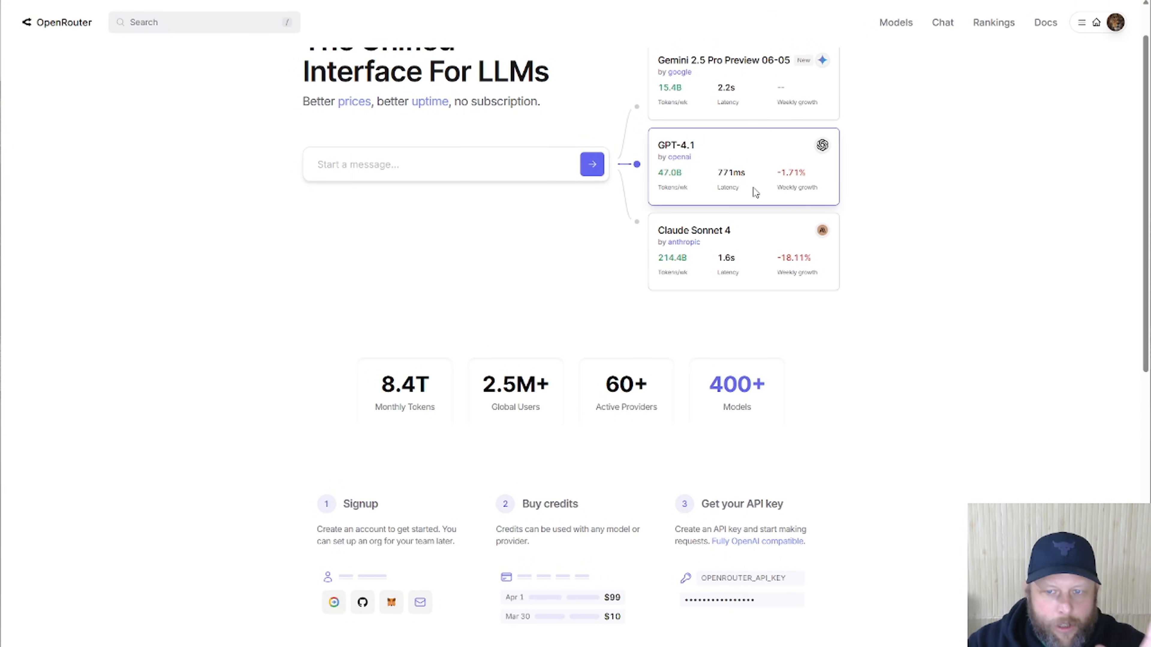
{"action": "scroll", "coordinate": [789, 378], "scroll_direction": "up", "scroll_amount": 2}
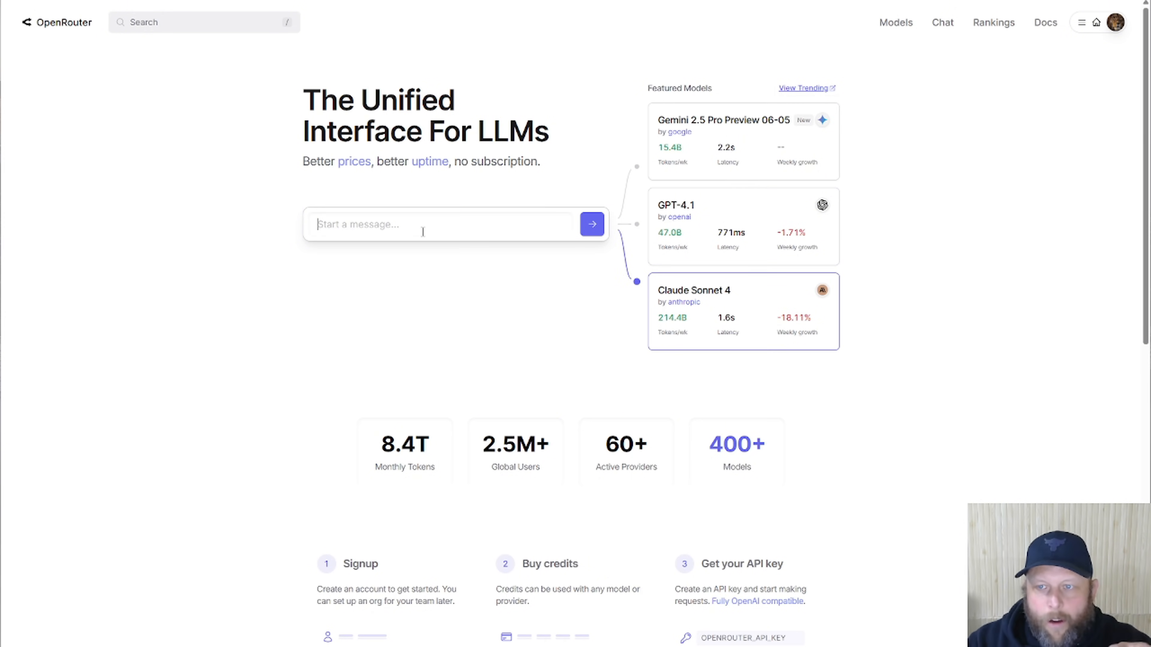
Try OpenRouter's model search with "/", open the full Models list and clear the search
{"action": "left_click", "coordinate": [224, 21]}
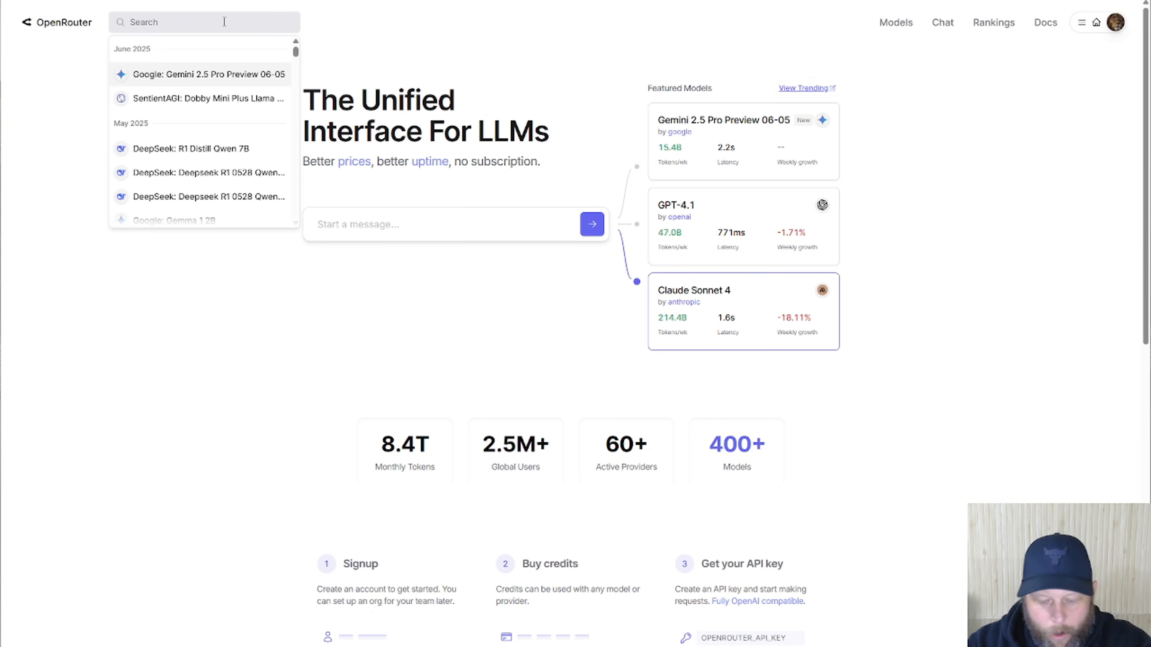
{"action": "type", "text": "/"}
{"action": "left_click", "coordinate": [657, 47]}
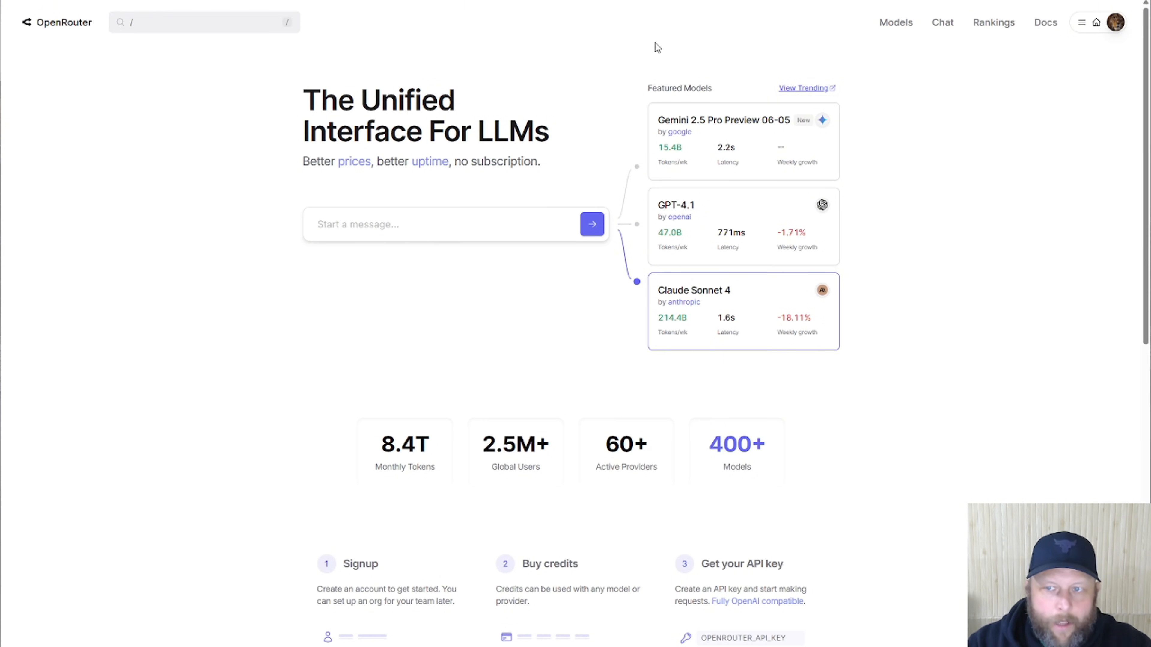
{"action": "left_click", "coordinate": [894, 23]}
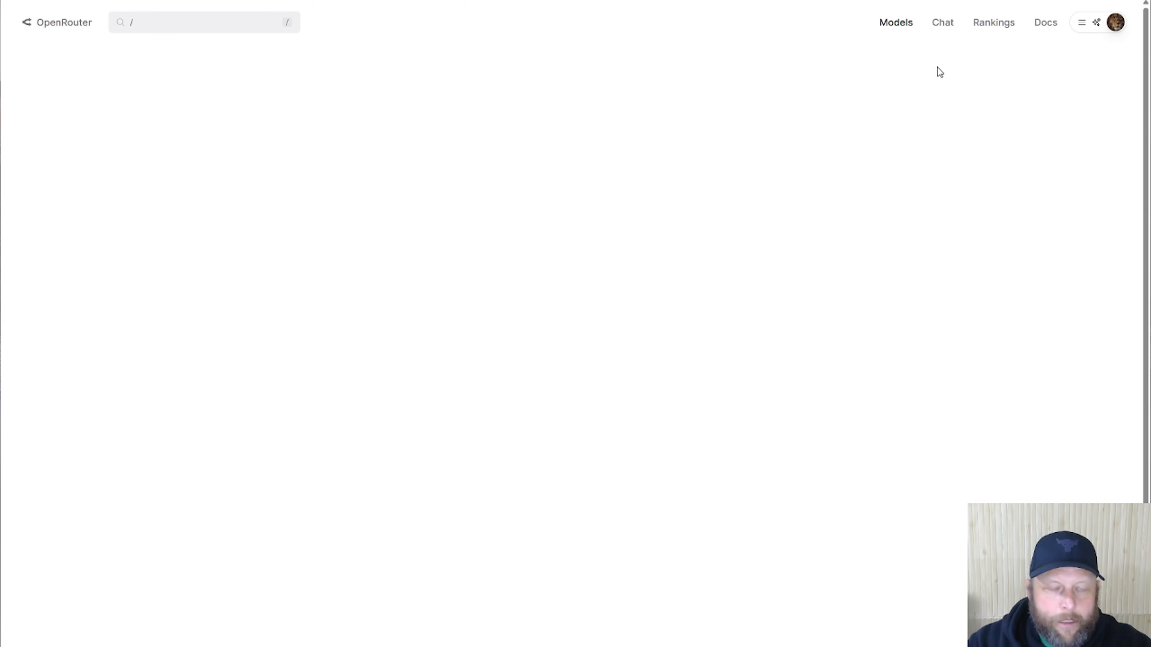
{"action": "left_click", "coordinate": [204, 20]}
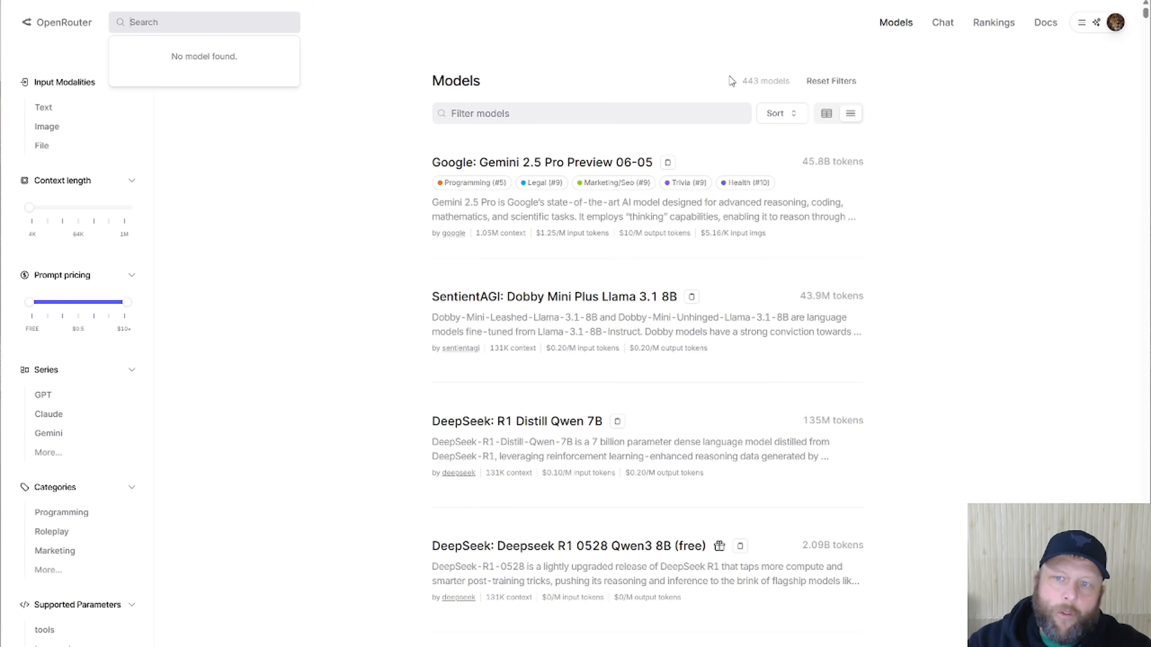
{"action": "left_click_drag", "start_coordinate": [731, 81], "coordinate": [800, 82]}
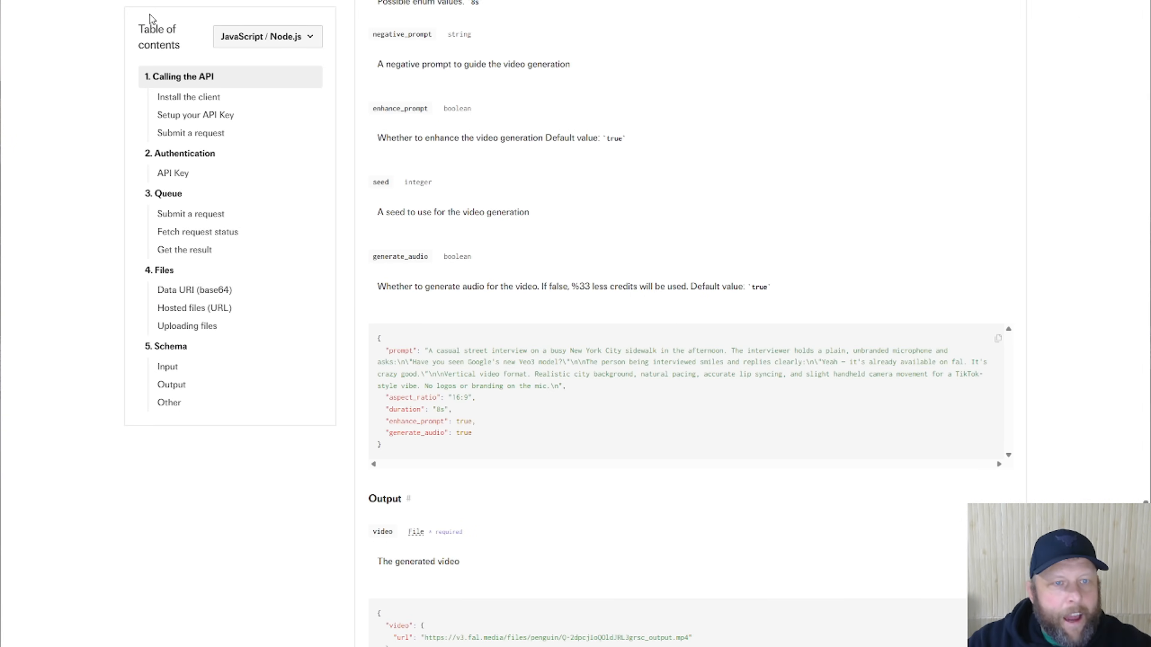
Go back to the start of fal's veo3 API documentation and open the fal dashboard
{"action": "scroll", "coordinate": [194, 25], "scroll_direction": "up", "scroll_amount": 15}
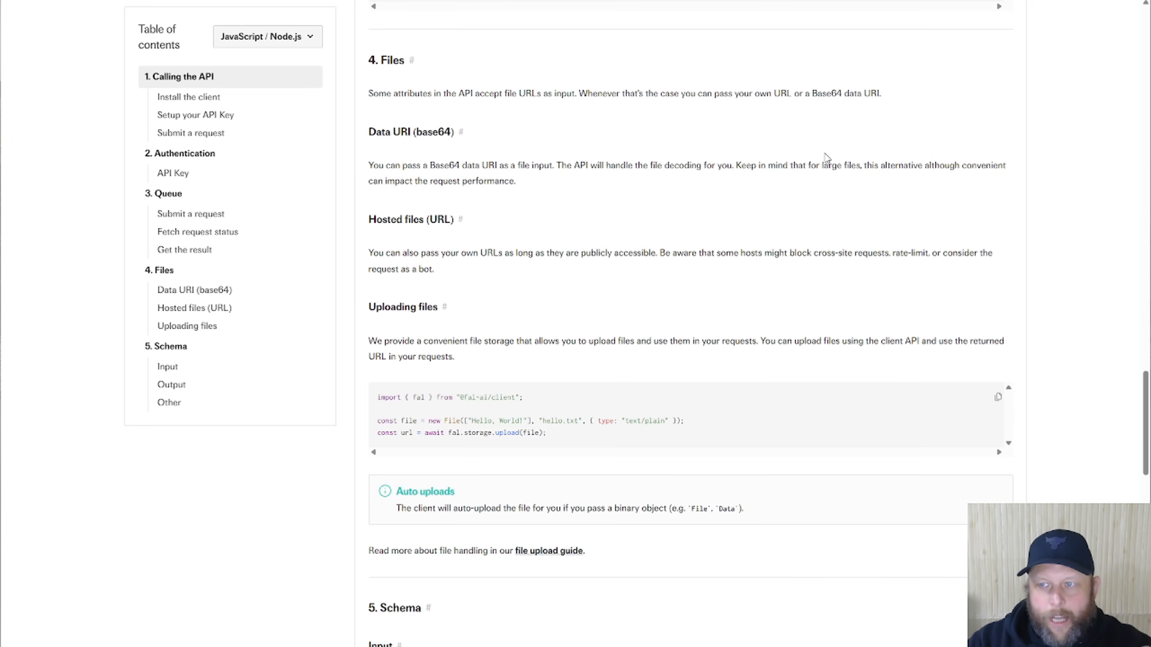
{"action": "left_click_drag", "start_coordinate": [1141, 341], "coordinate": [1142, 9]}
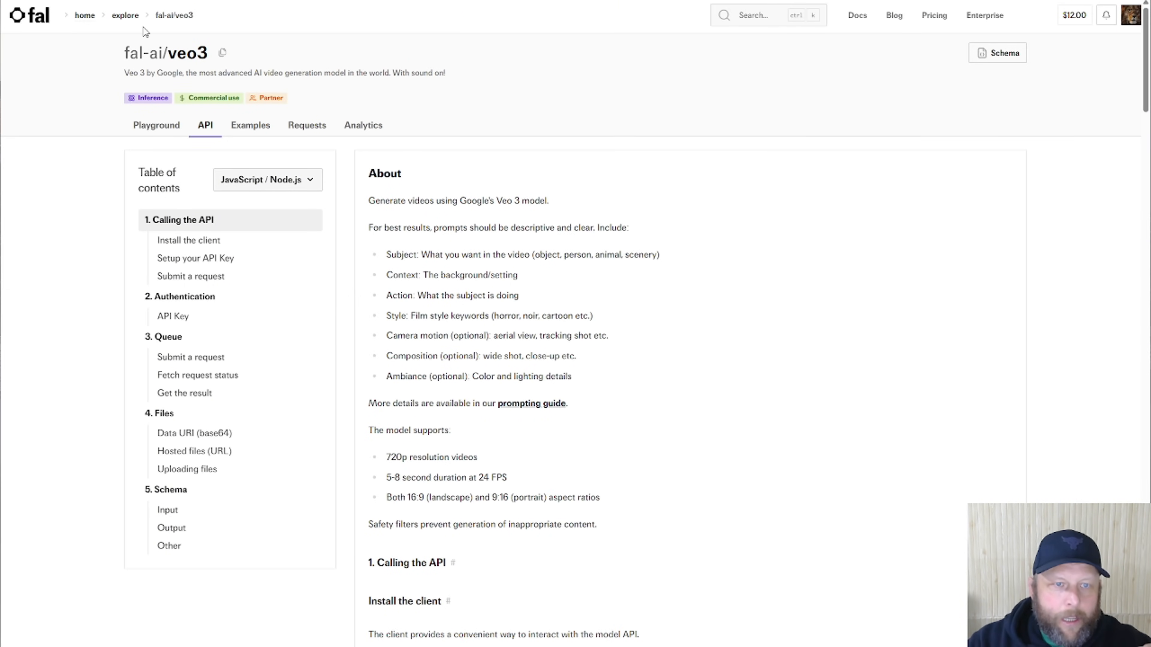
{"action": "left_click", "coordinate": [128, 16]}
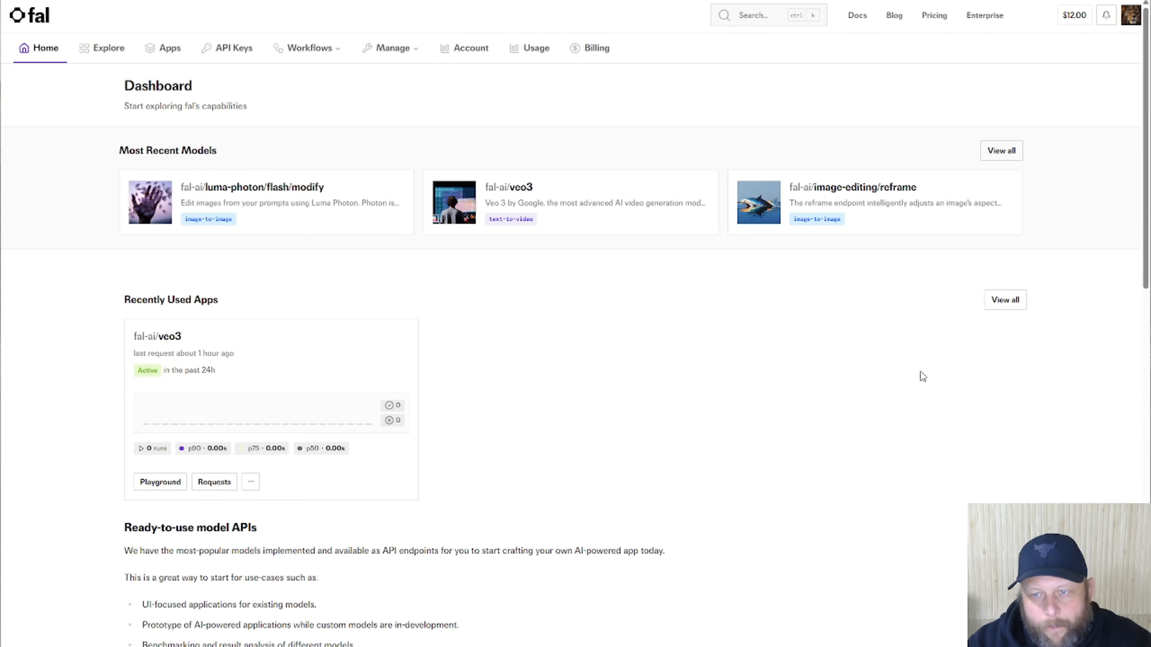
Browse fal's ready-to-use model APIs on the dashboard, including the veo3, Kling 2.1, flux-pro/kontext and imagen3 entries
{"action": "scroll", "coordinate": [921, 374], "scroll_direction": "down", "scroll_amount": 8}
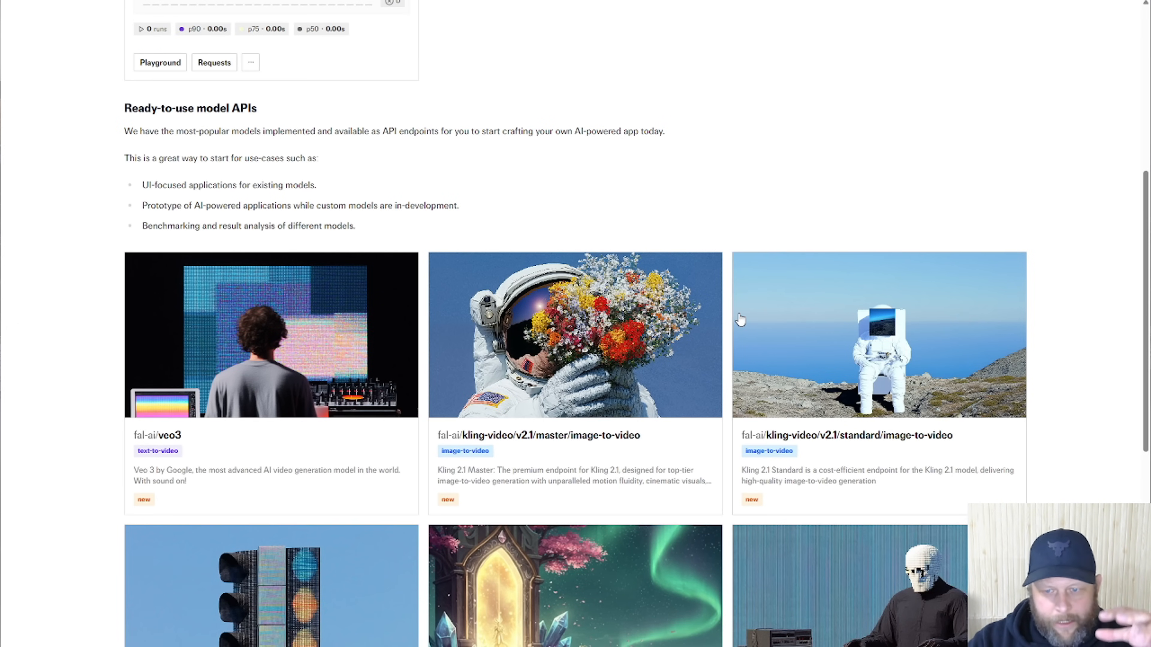
{"action": "scroll", "coordinate": [740, 319], "scroll_direction": "down", "scroll_amount": 3}
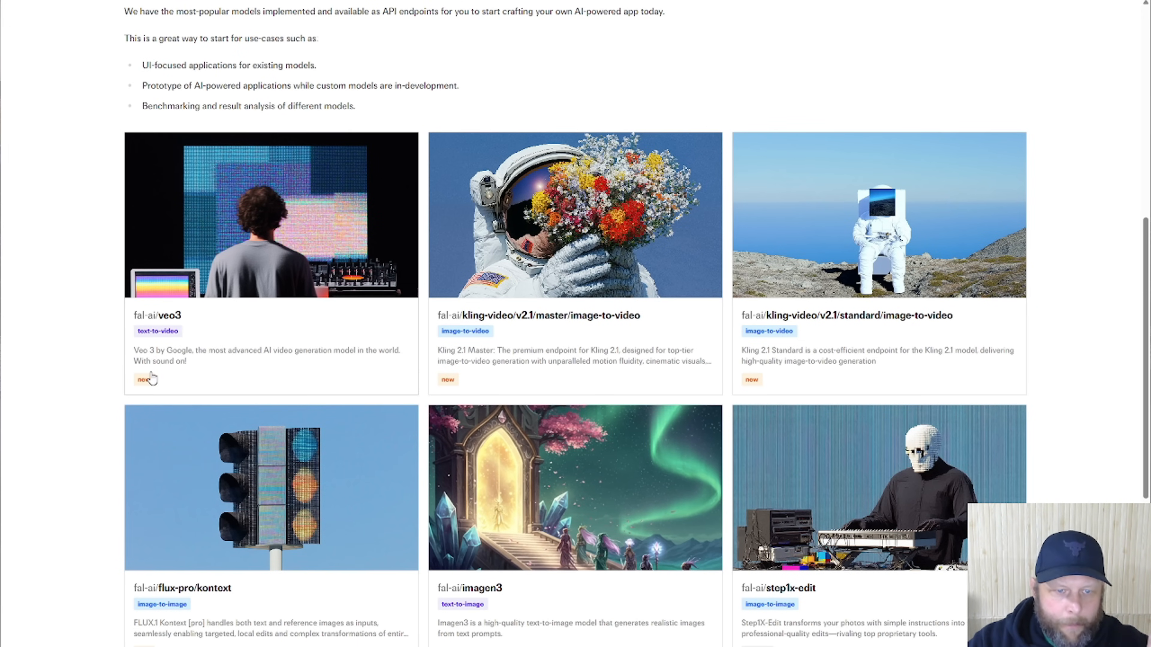
{"action": "scroll", "coordinate": [511, 377], "scroll_direction": "up", "scroll_amount": 3}
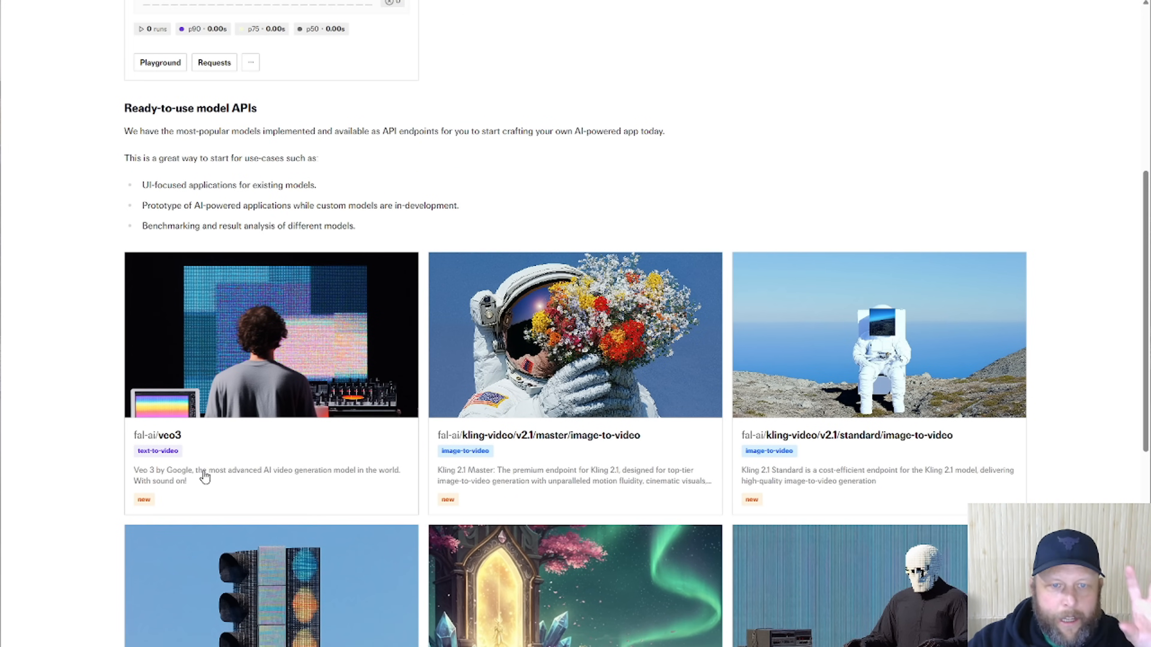
{"action": "scroll", "coordinate": [933, 329], "scroll_direction": "down", "scroll_amount": 9}
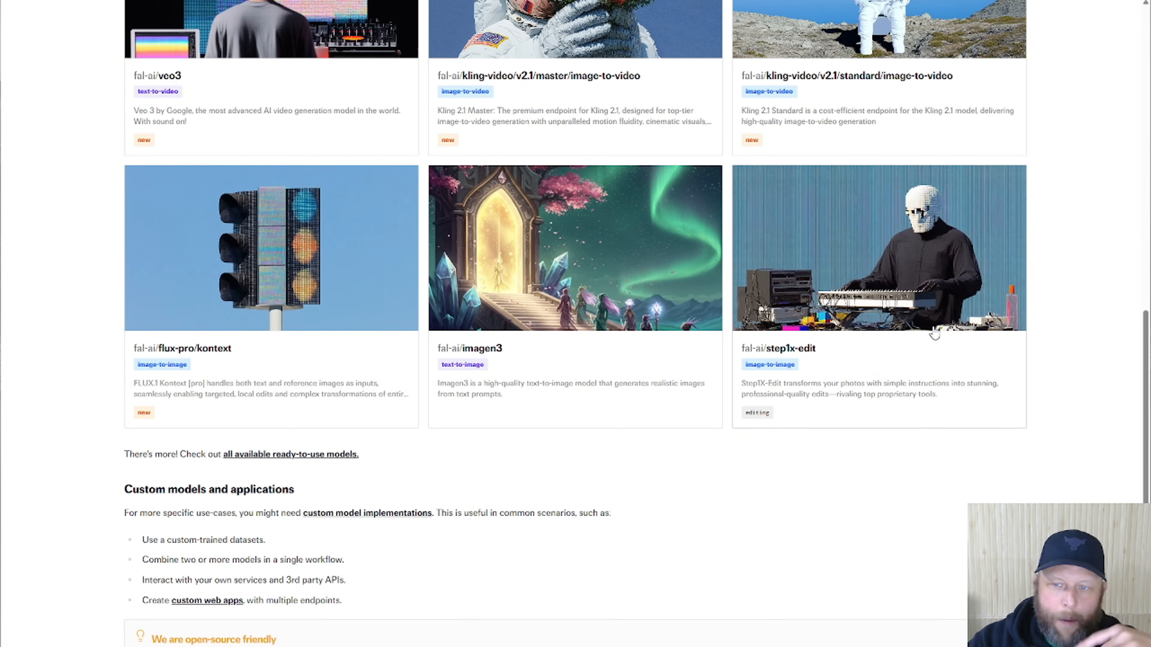
{"action": "scroll", "coordinate": [928, 508], "scroll_direction": "up", "scroll_amount": 7}
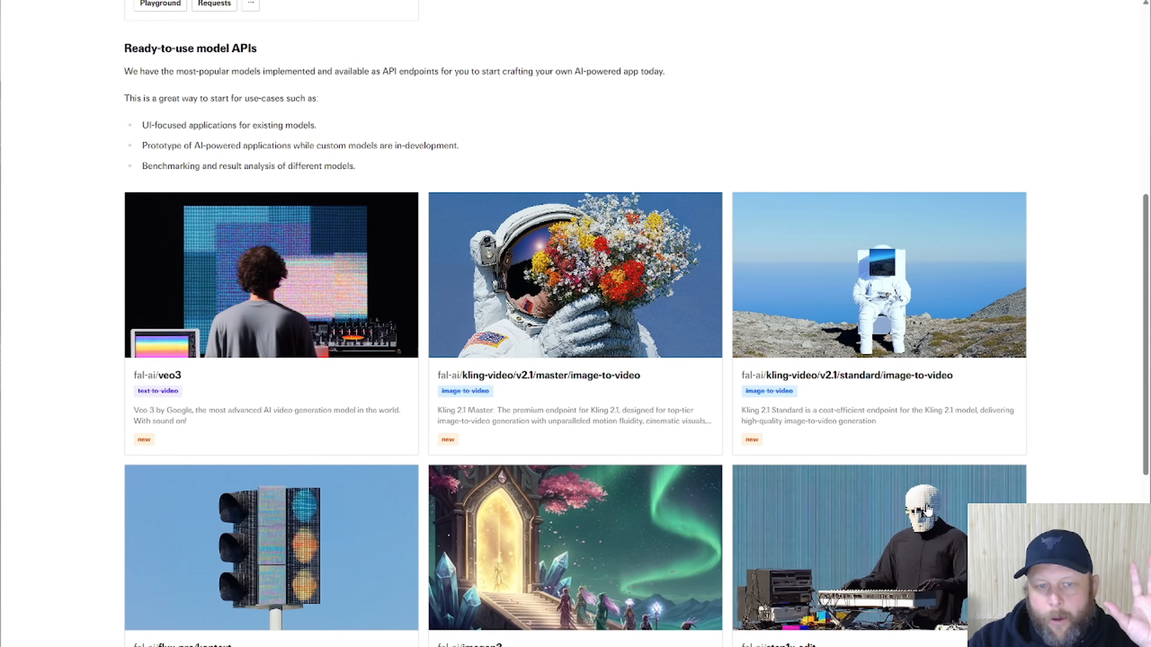
{"action": "scroll", "coordinate": [926, 507], "scroll_direction": "up", "scroll_amount": 11}
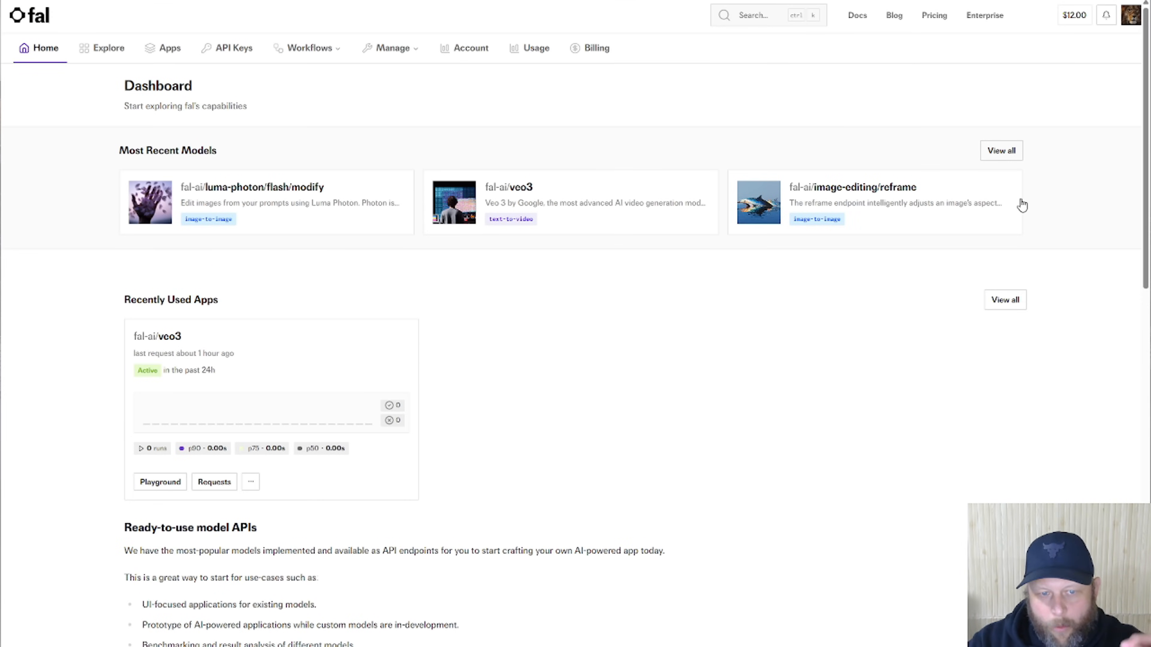
Open the fal-ai/veo3 model's playground from the ready-to-use models and review its per-second video pricing
{"action": "scroll", "coordinate": [1023, 205], "scroll_direction": "down", "scroll_amount": 7}
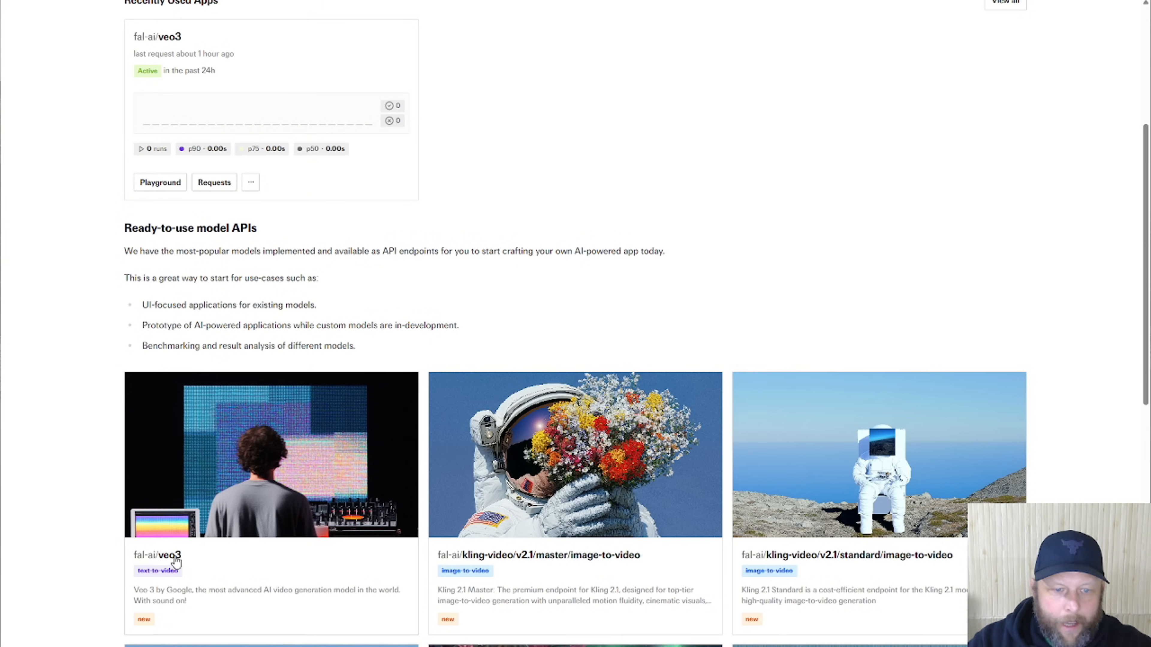
{"action": "left_click", "coordinate": [190, 560]}
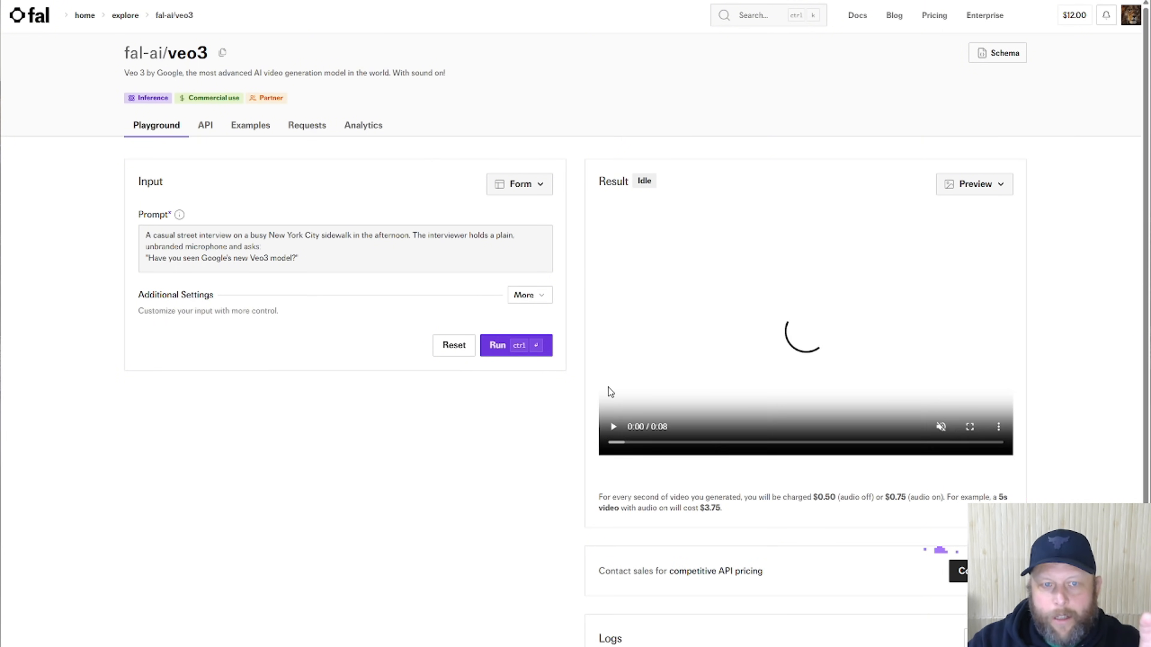
{"action": "scroll", "coordinate": [609, 385], "scroll_direction": "down", "scroll_amount": 3}
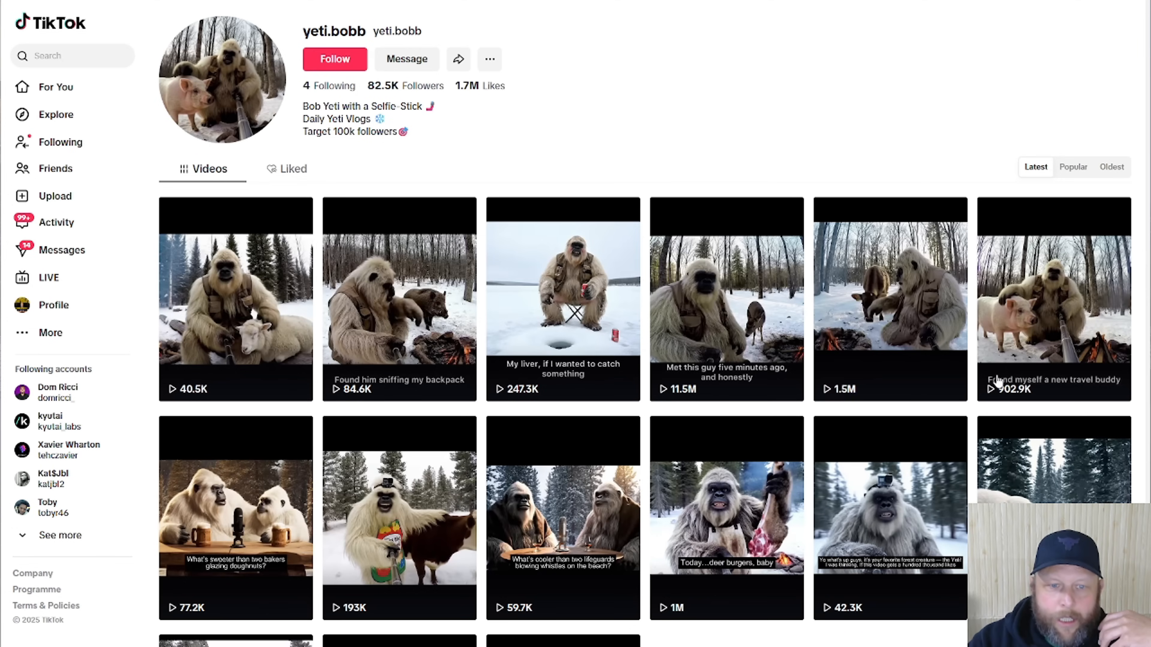
On TikTok, look over the yeti vlog profile's videos and play the Part 13 video with the lamb
{"action": "scroll", "coordinate": [416, 304], "scroll_direction": "down", "scroll_amount": 3}
{"action": "scroll", "coordinate": [407, 309], "scroll_direction": "up", "scroll_amount": 3}
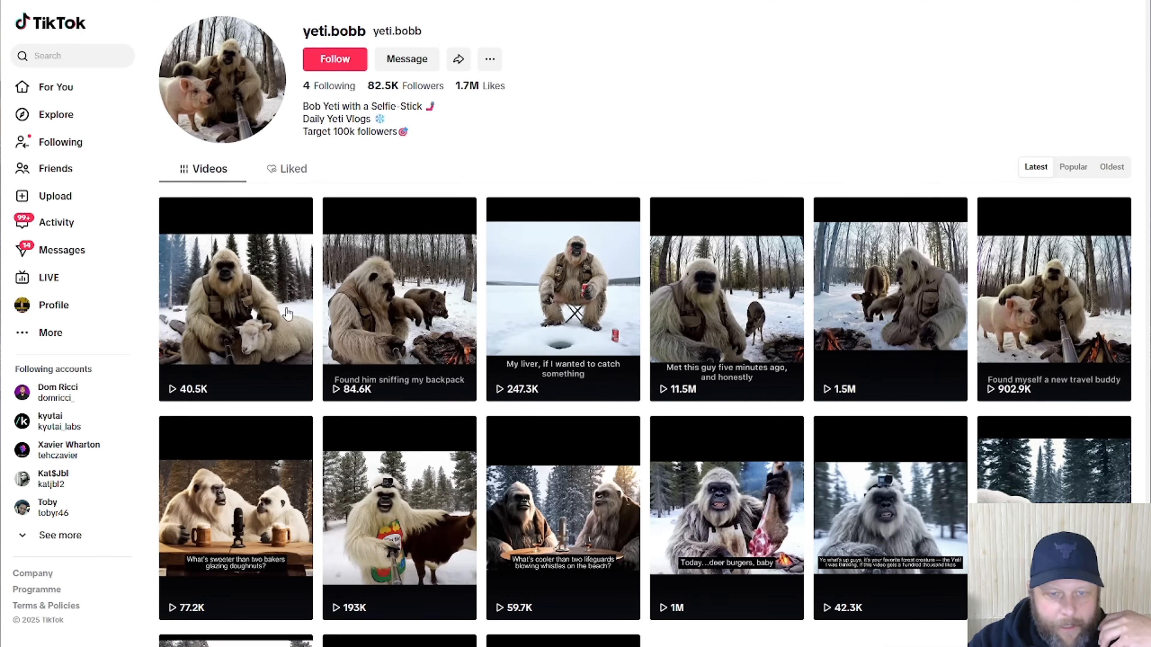
{"action": "left_click", "coordinate": [245, 312]}
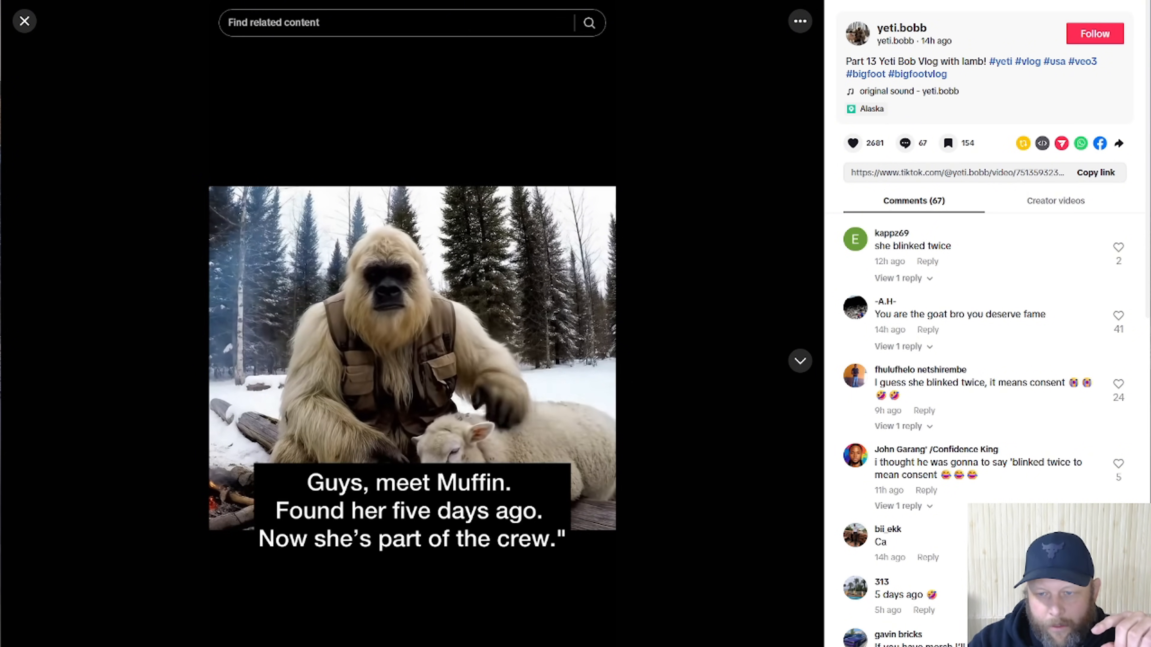
Search the computer for the Calculator app and open it
{"action": "key", "text": "super+w"}
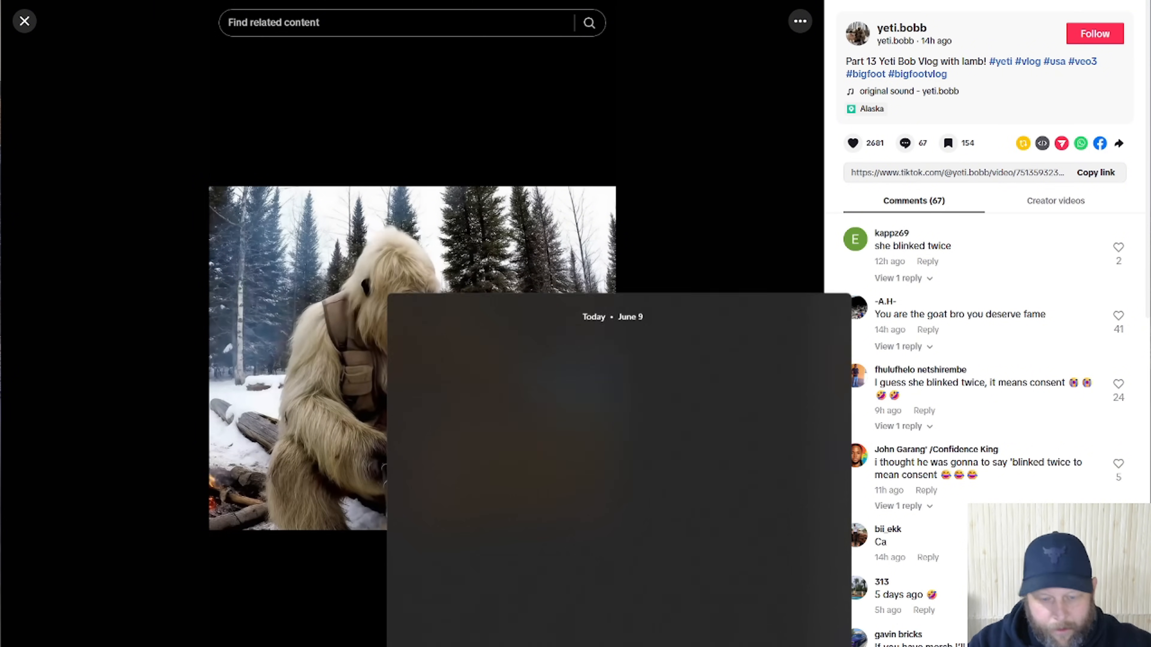
{"action": "key", "text": "super"}
{"action": "type", "text": "cal"}
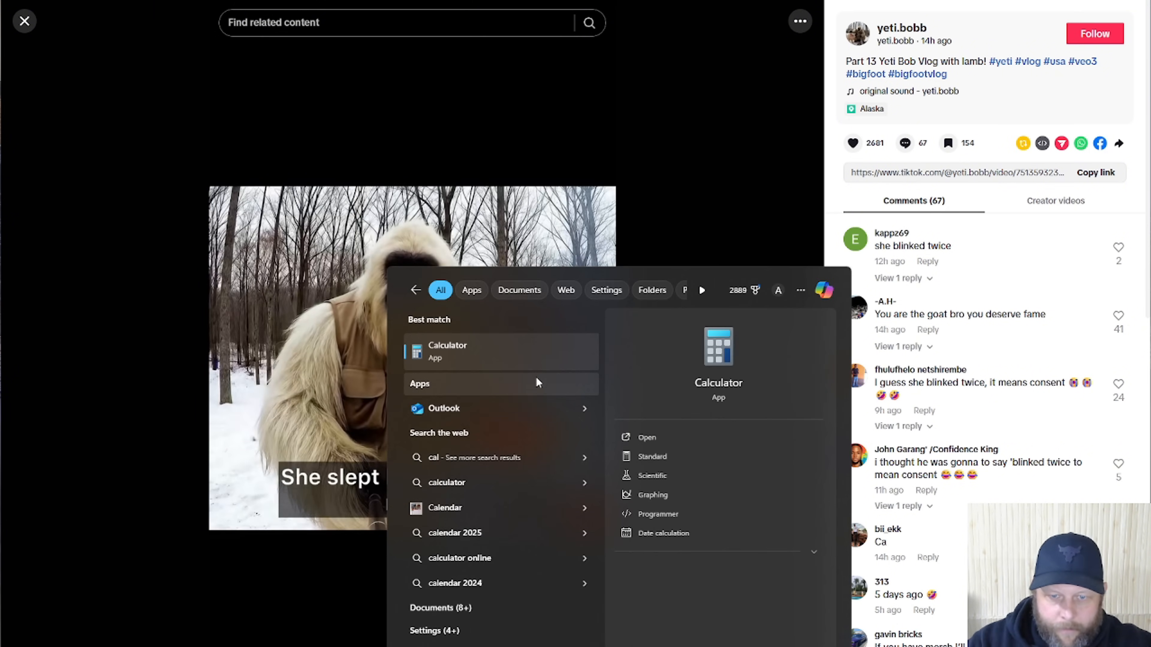
{"action": "left_click", "coordinate": [461, 354]}
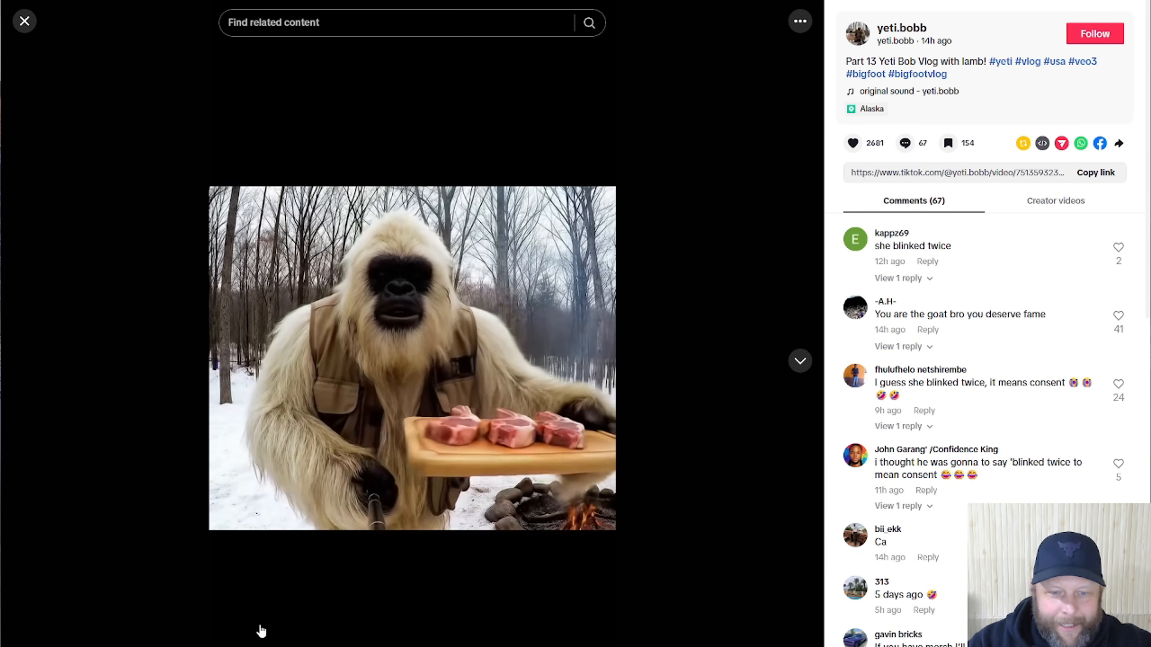
Watch more of the Part 13 lamb video on TikTok, pause it, and close it to return to the yeti profile
{"action": "left_click", "coordinate": [533, 231]}
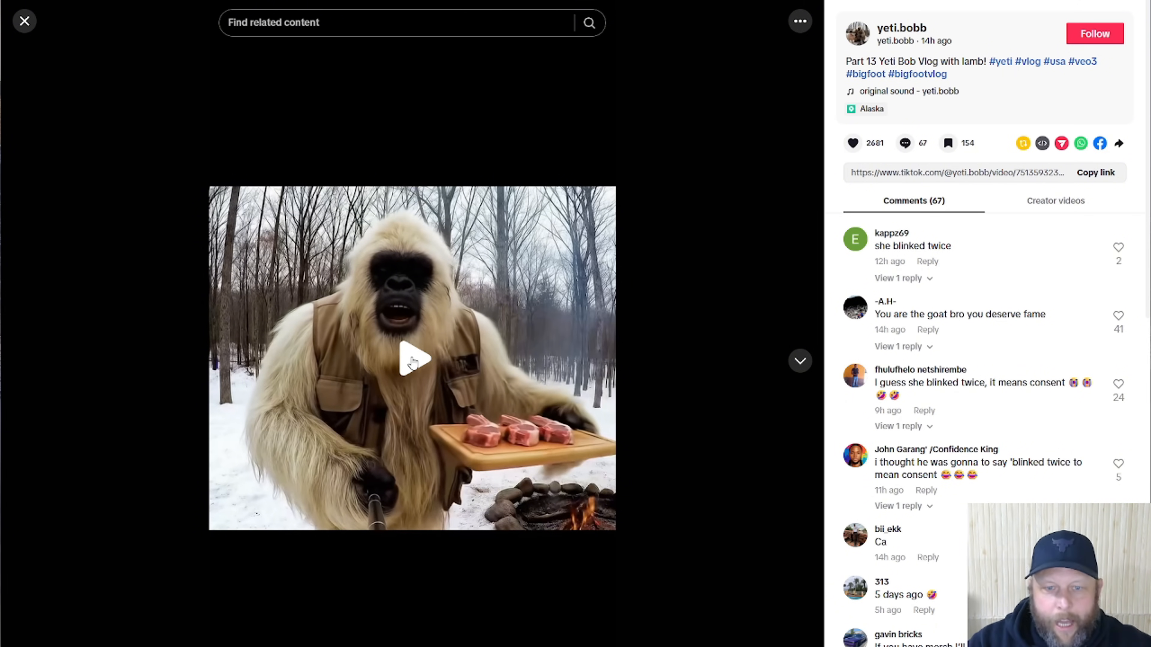
{"action": "left_click", "coordinate": [413, 363]}
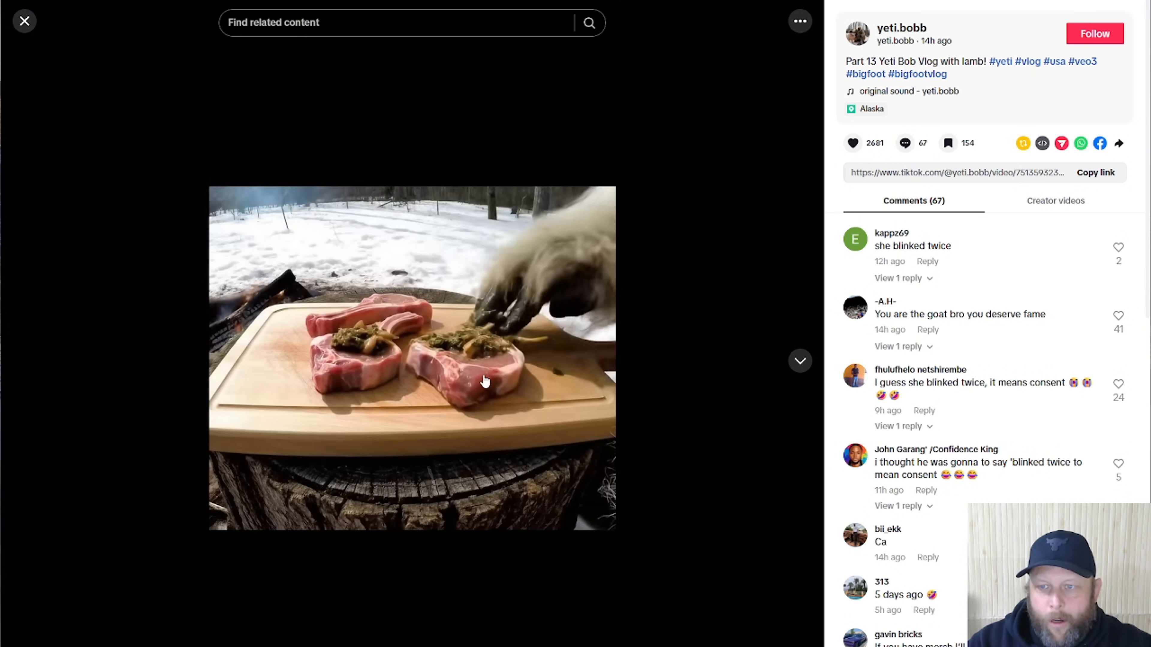
{"action": "left_click", "coordinate": [291, 547]}
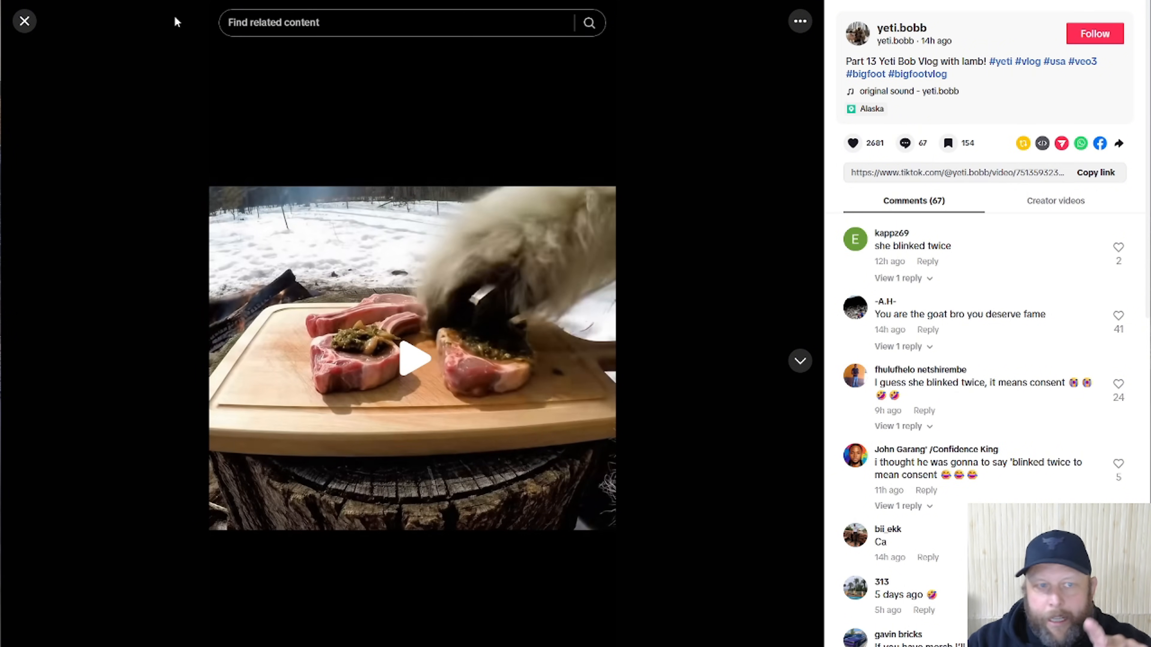
{"action": "left_click", "coordinate": [25, 21]}
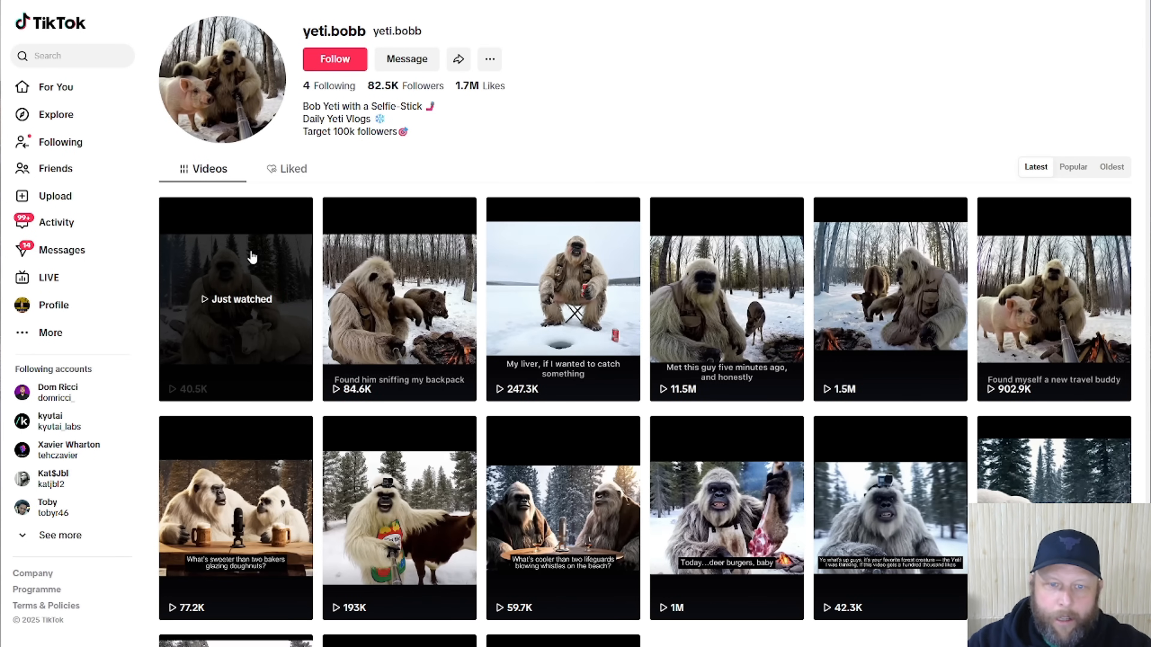
Switch to fal's veo3 page, open its request history, and load the latest landscaper request in the playground
{"action": "scroll", "coordinate": [804, 558], "scroll_direction": "down", "scroll_amount": 3}
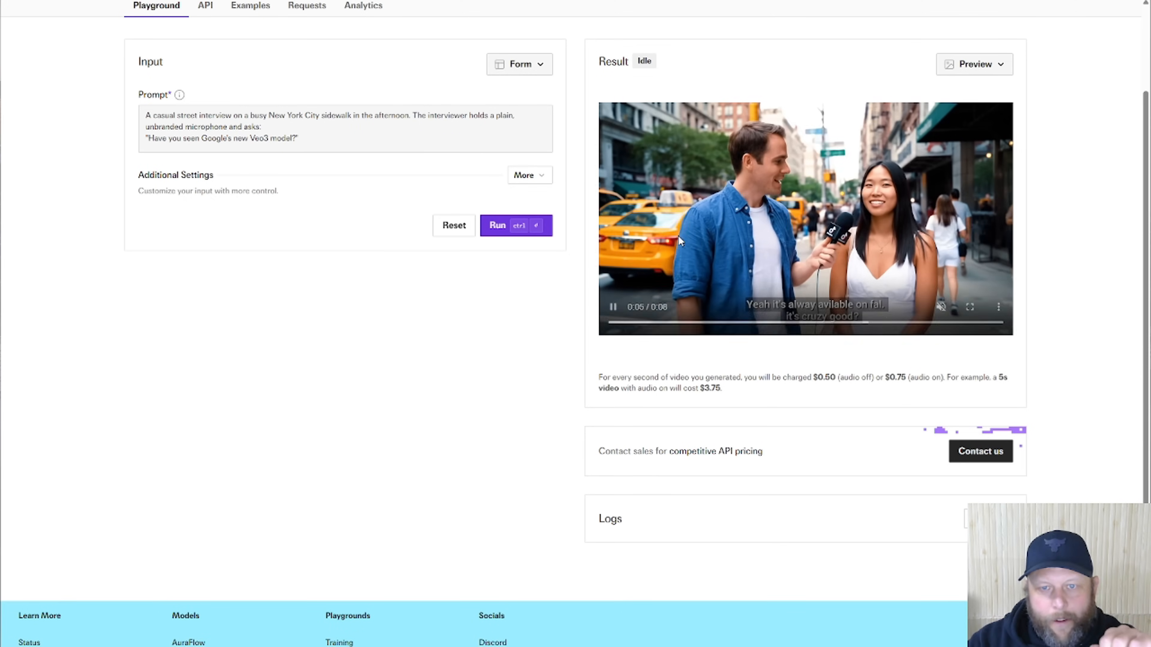
{"action": "scroll", "coordinate": [401, 547], "scroll_direction": "up", "scroll_amount": 3}
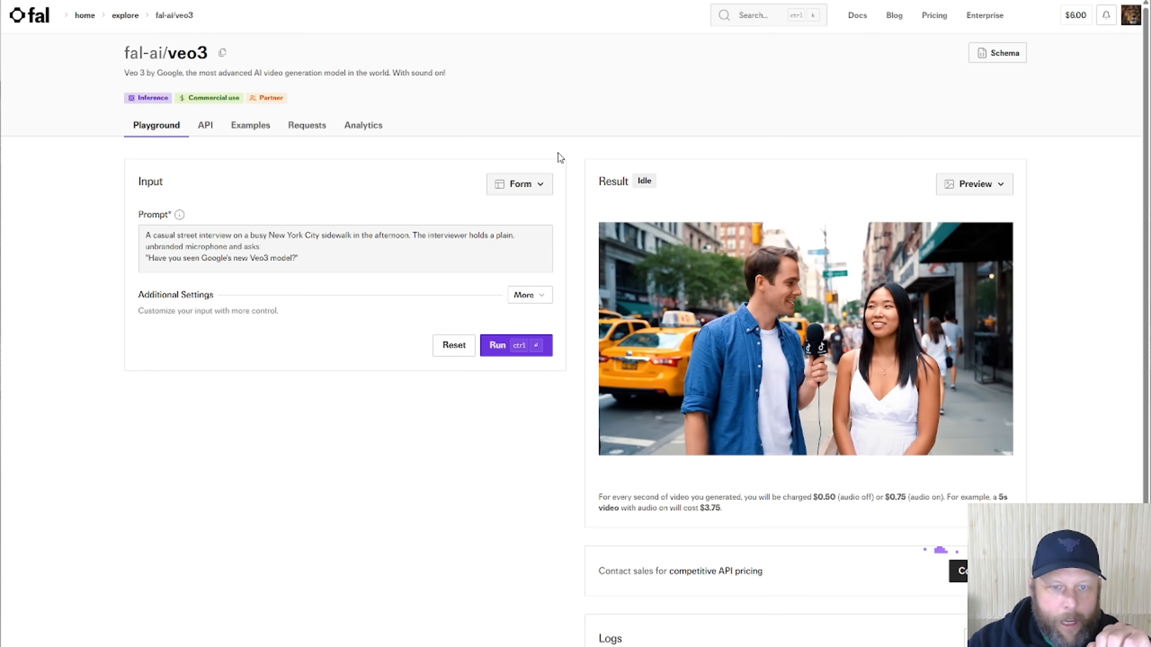
{"action": "left_click", "coordinate": [305, 128]}
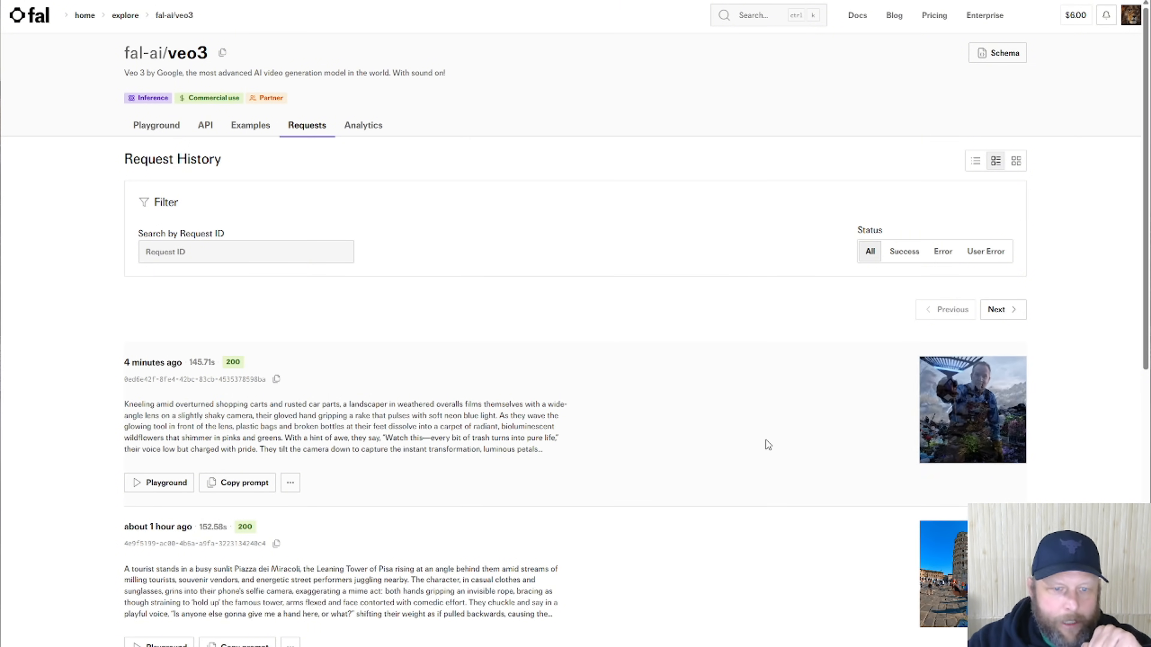
{"action": "left_click", "coordinate": [401, 496]}
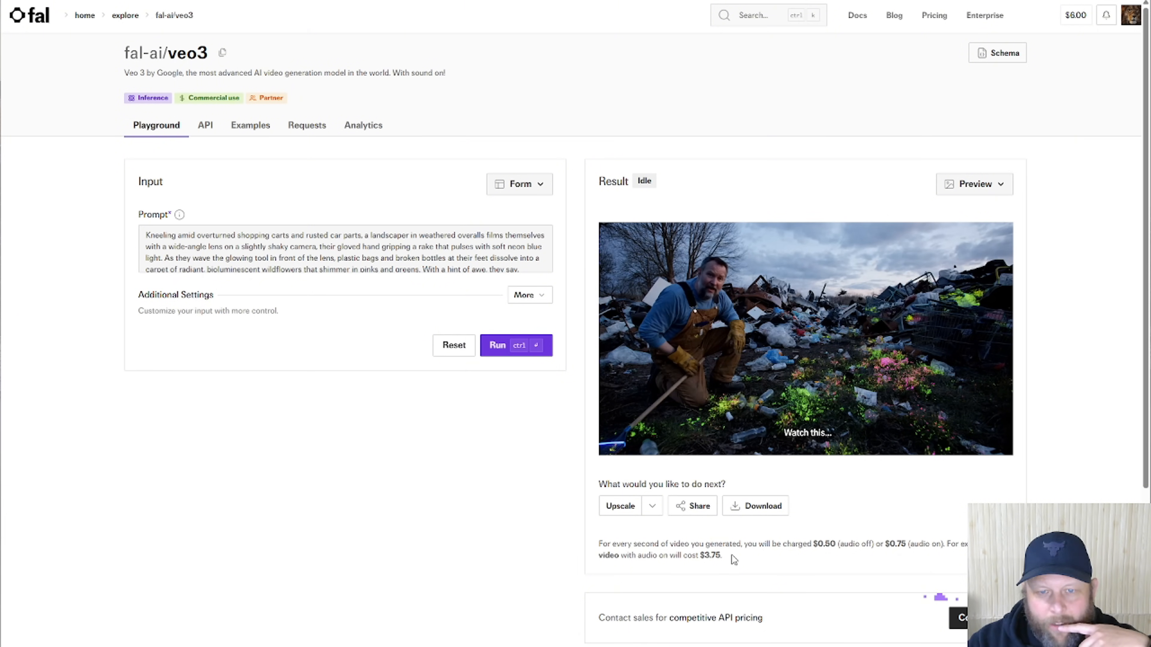
In the n8n veo3 workflow, execute the Wait for Veo3 node and the Get Video node individually
{"action": "mouse_move", "coordinate": [627, 423]}
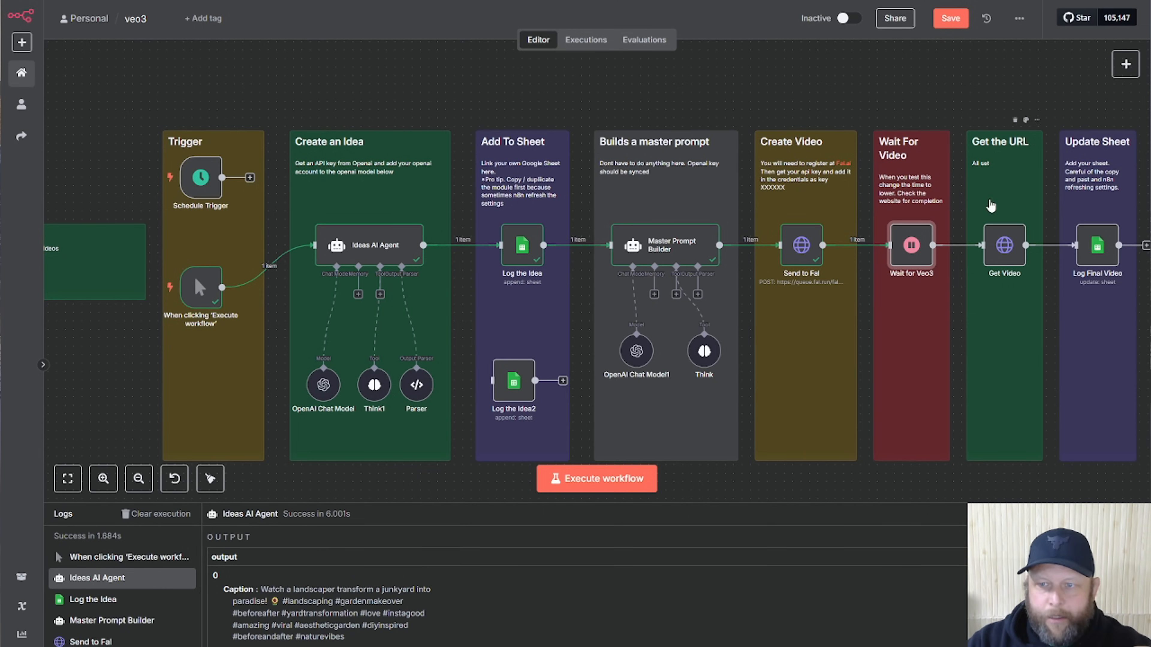
{"action": "double_click", "coordinate": [907, 245]}
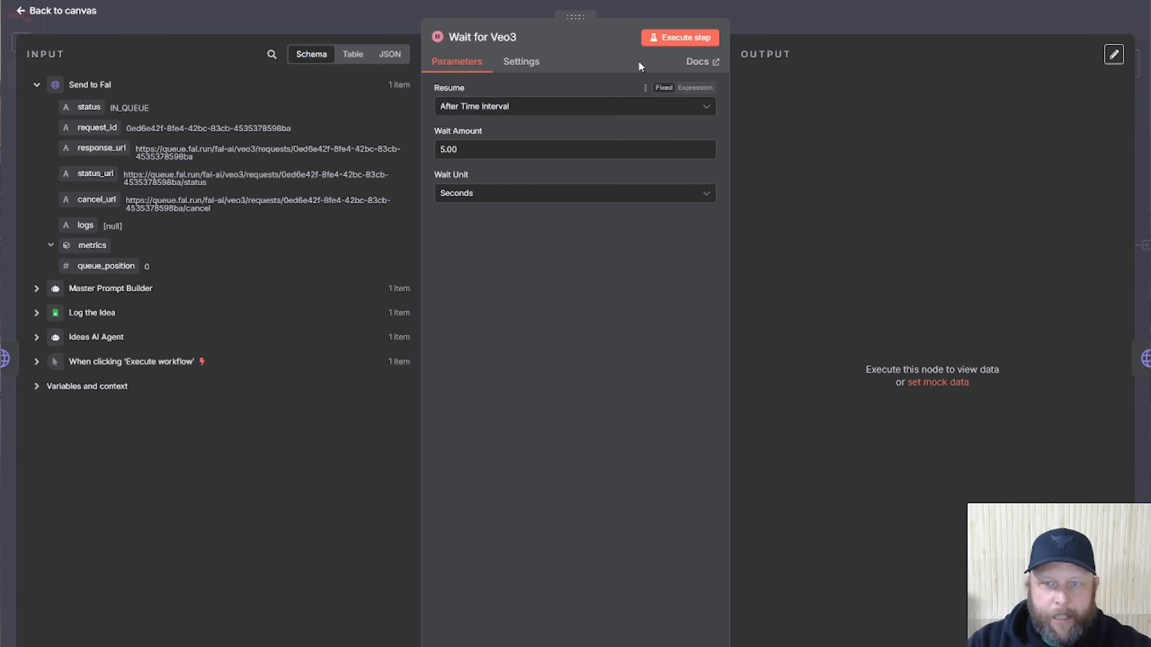
{"action": "left_click", "coordinate": [674, 38]}
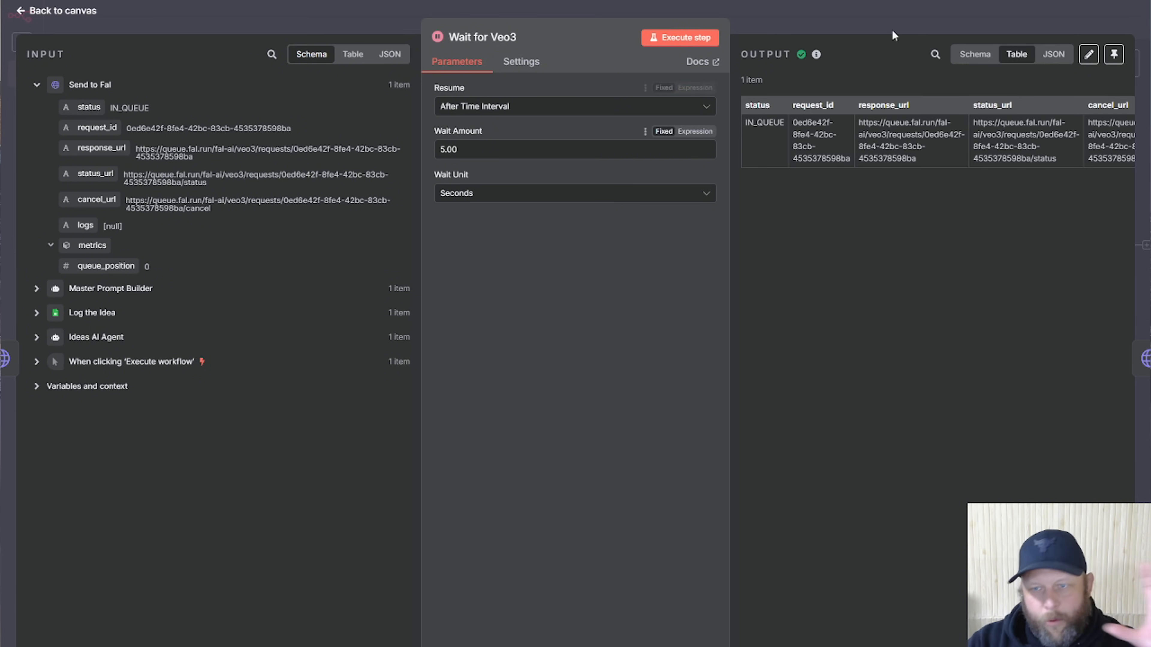
{"action": "left_click", "coordinate": [898, 26]}
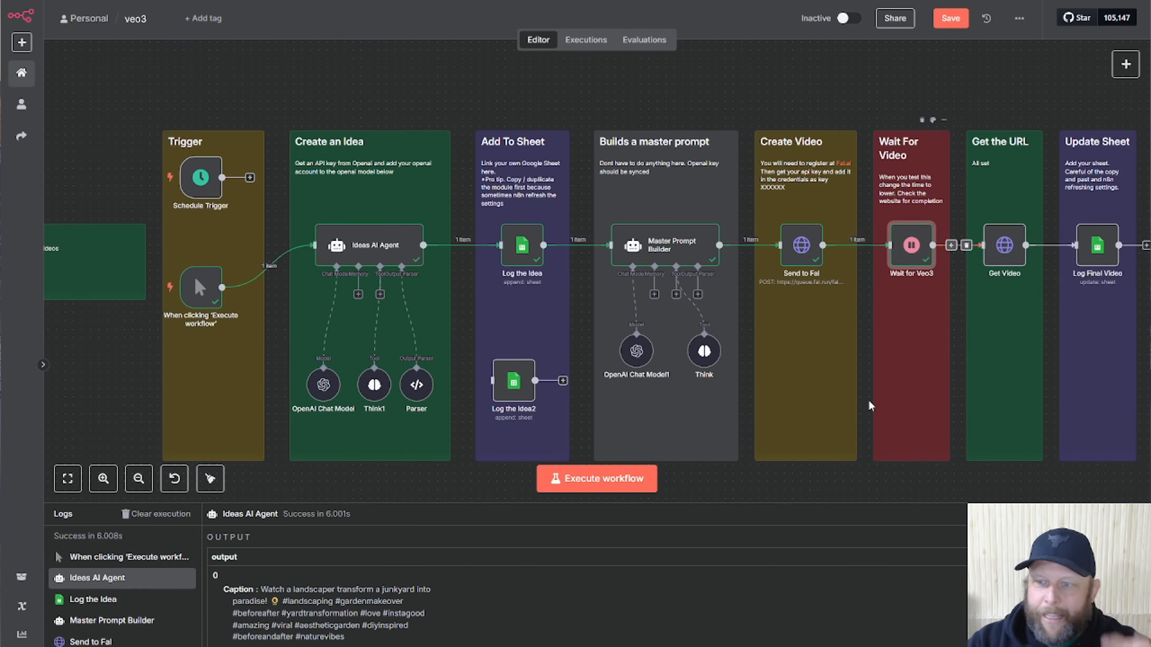
{"action": "double_click", "coordinate": [1000, 253]}
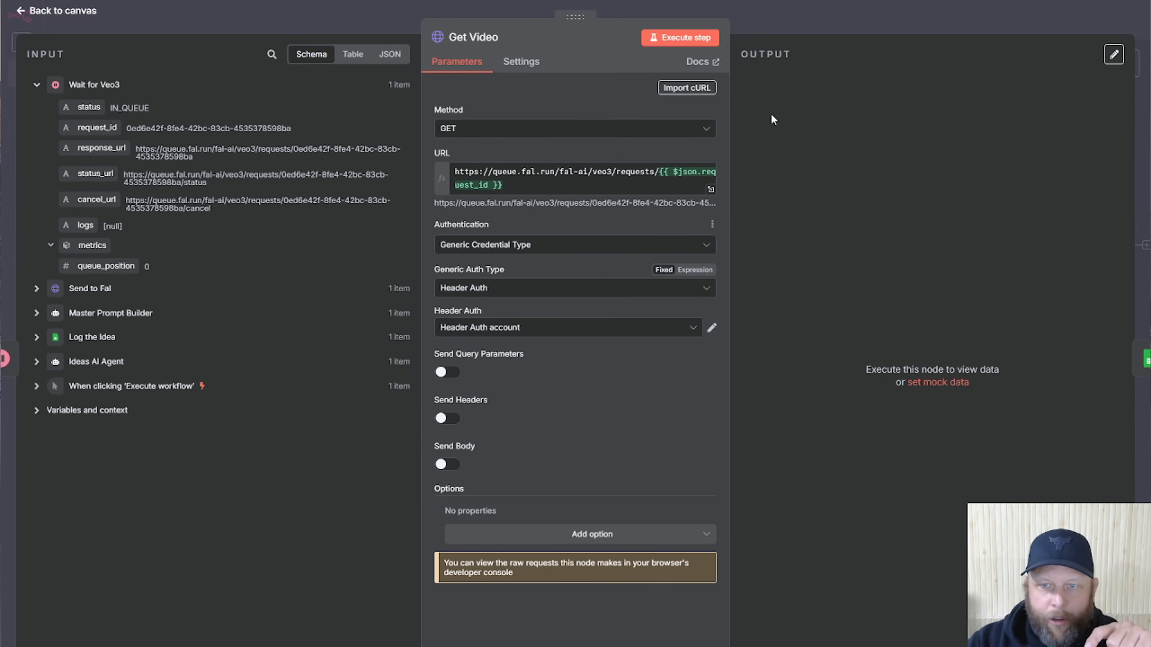
{"action": "left_click", "coordinate": [828, 26]}
Review the Log Final Video node's column mapping and execute it to update the idea's row in the veo3 sheet
{"action": "double_click", "coordinate": [1098, 247]}
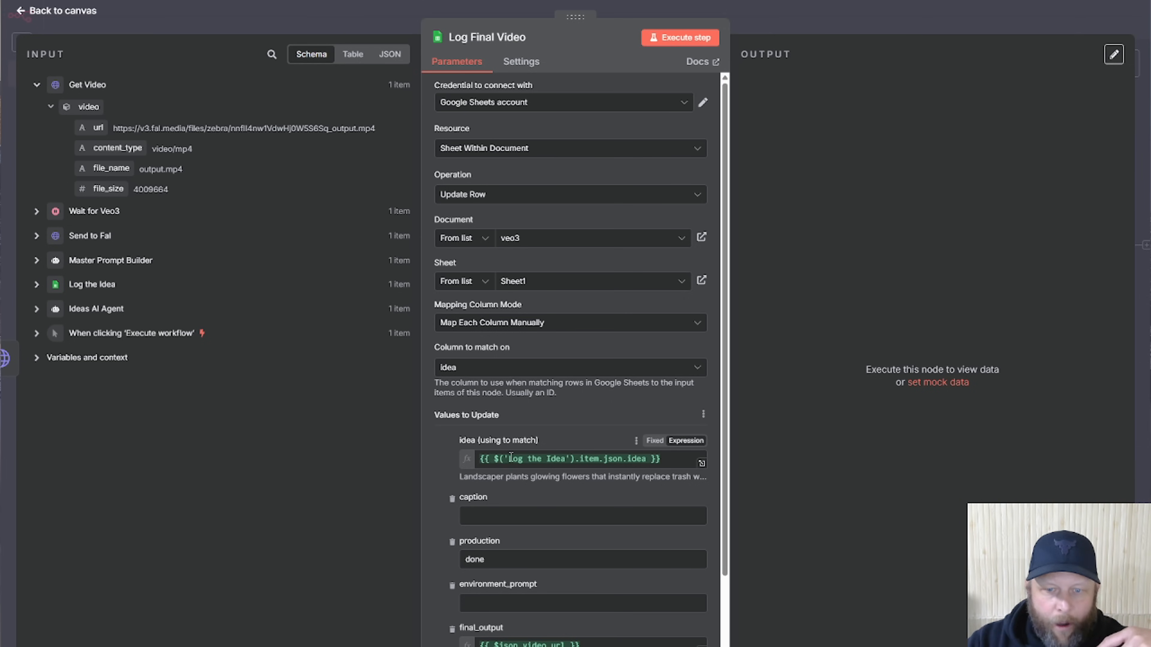
{"action": "scroll", "coordinate": [474, 554], "scroll_direction": "down", "scroll_amount": 3}
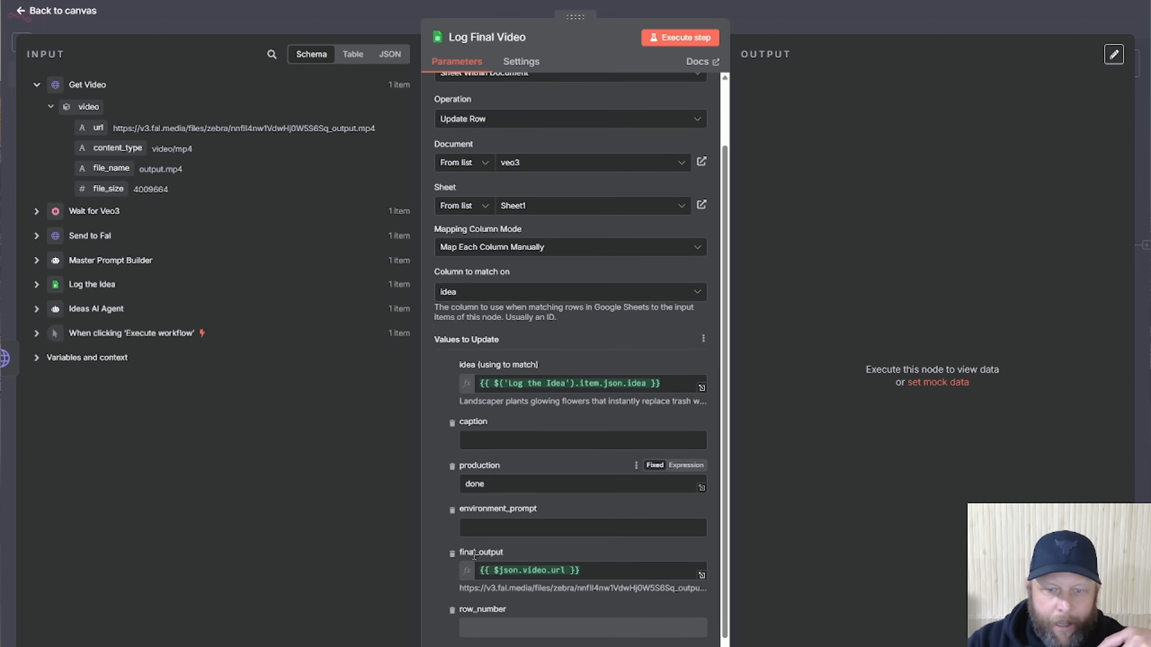
{"action": "left_click", "coordinate": [700, 36]}
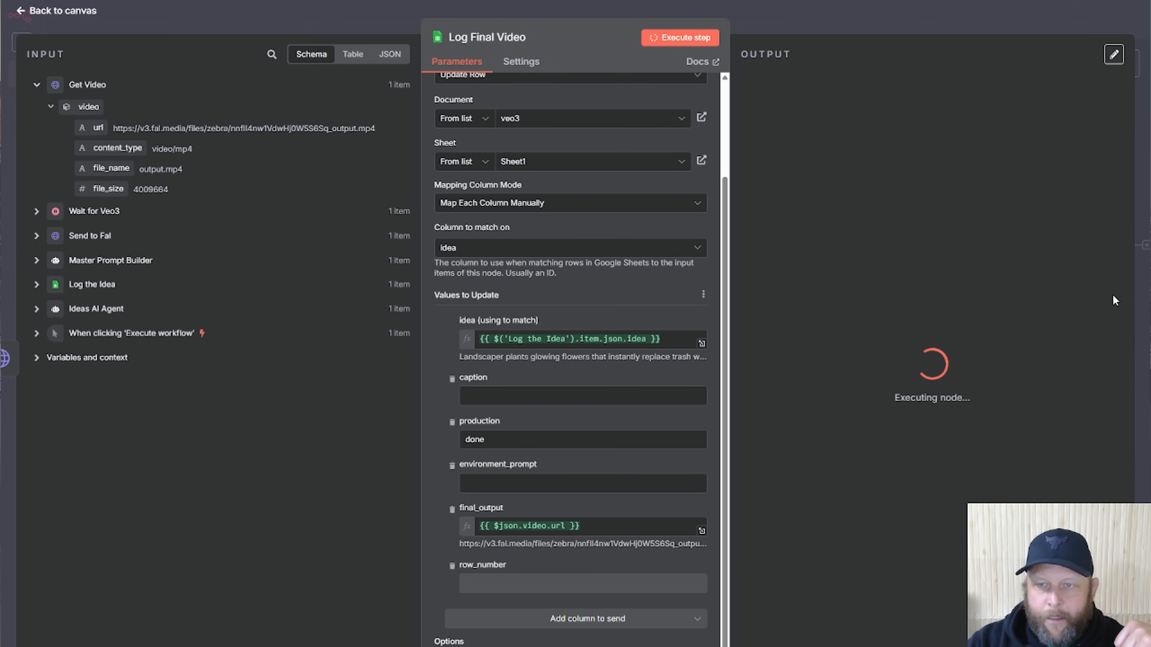
{"action": "left_click", "coordinate": [920, 12]}
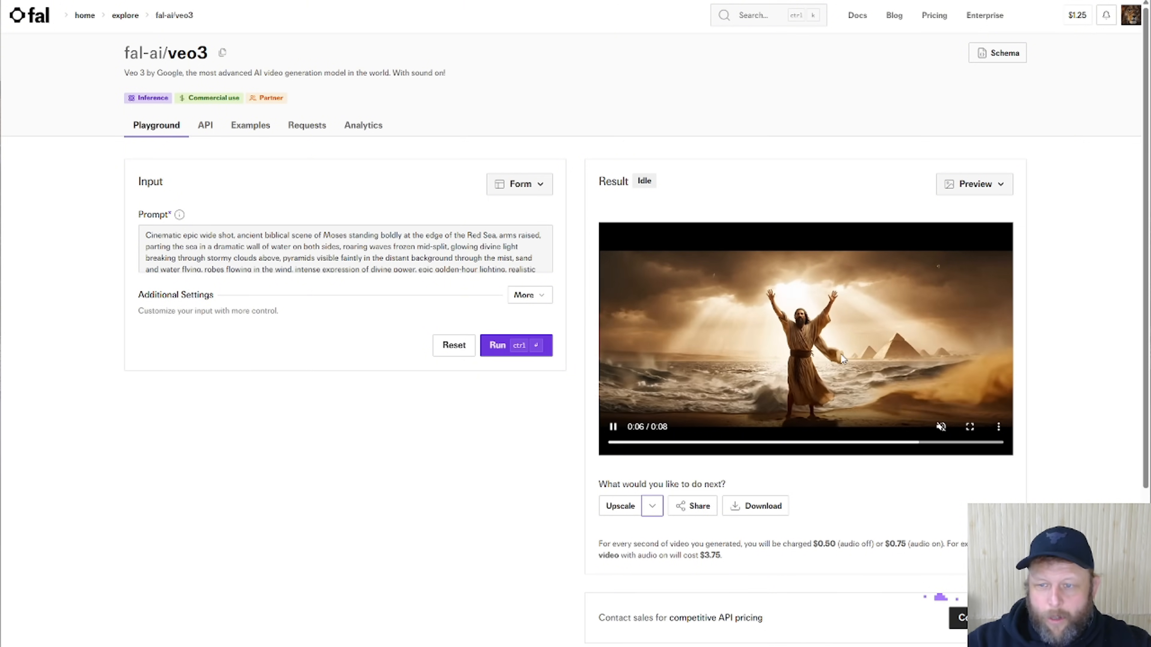
Play the generated Moses and selfie-vlog videos with sound in fal's veo3 playground
{"action": "left_click", "coordinate": [941, 427]}
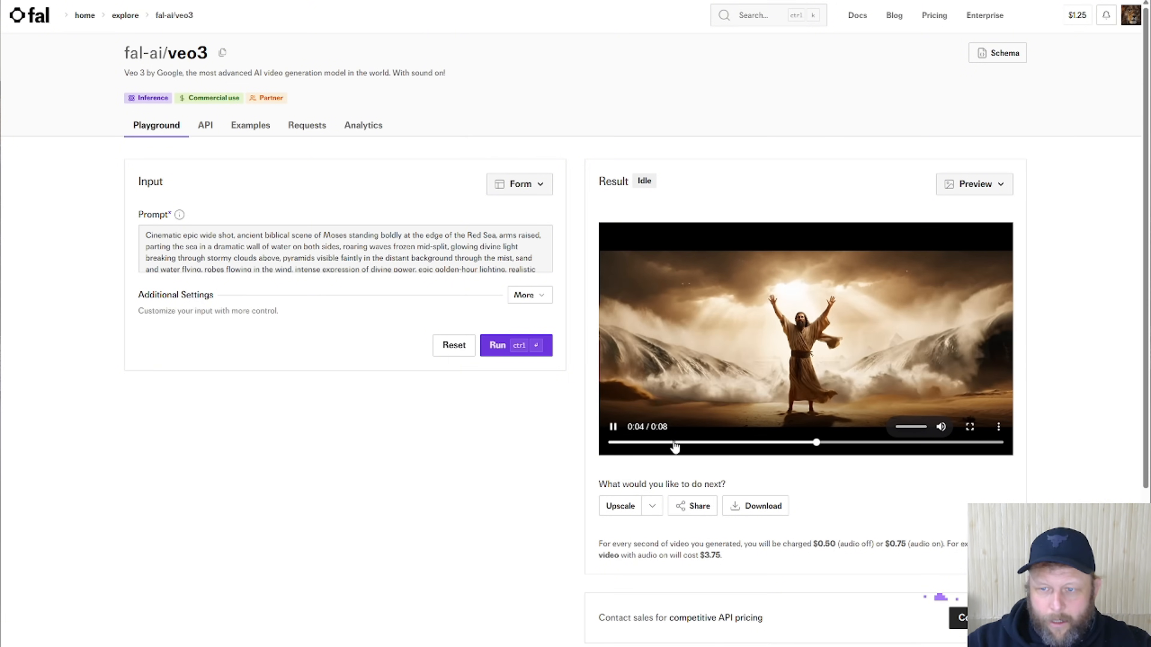
{"action": "left_click", "coordinate": [941, 429]}
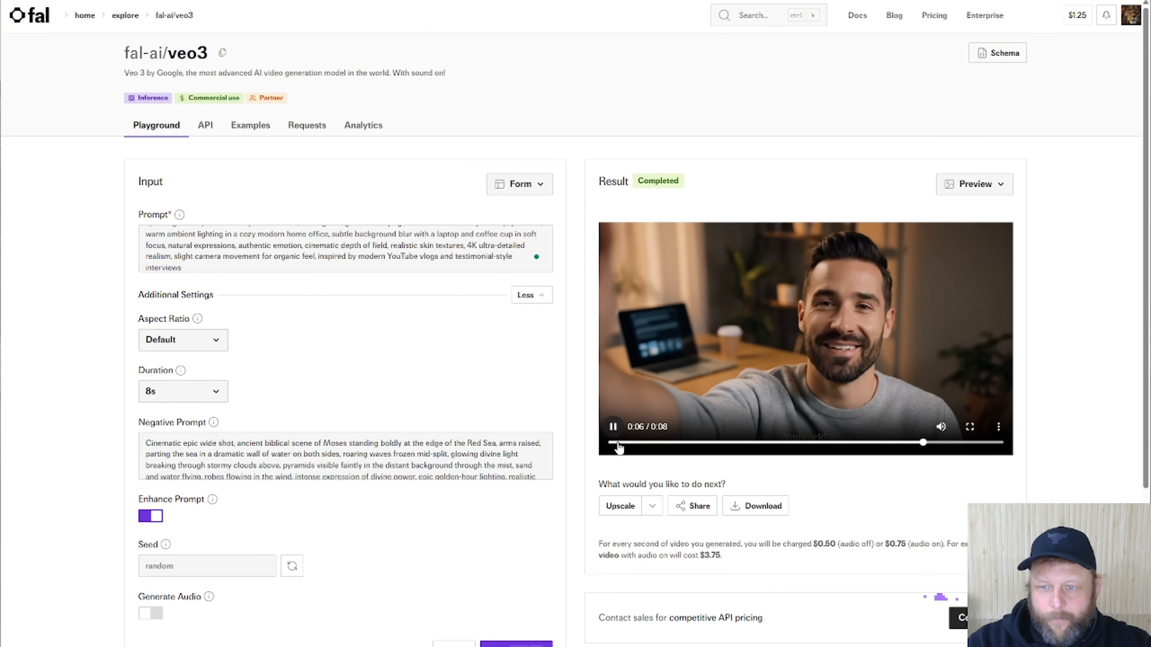
{"action": "left_click", "coordinate": [618, 443]}
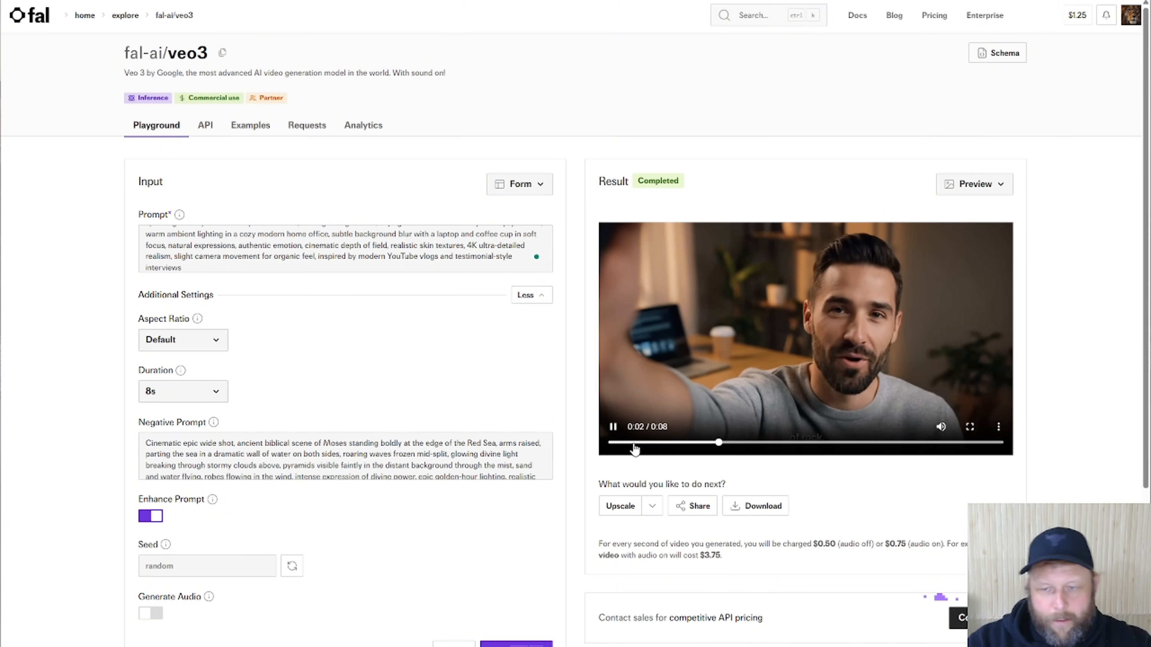
{"action": "left_click", "coordinate": [691, 415]}
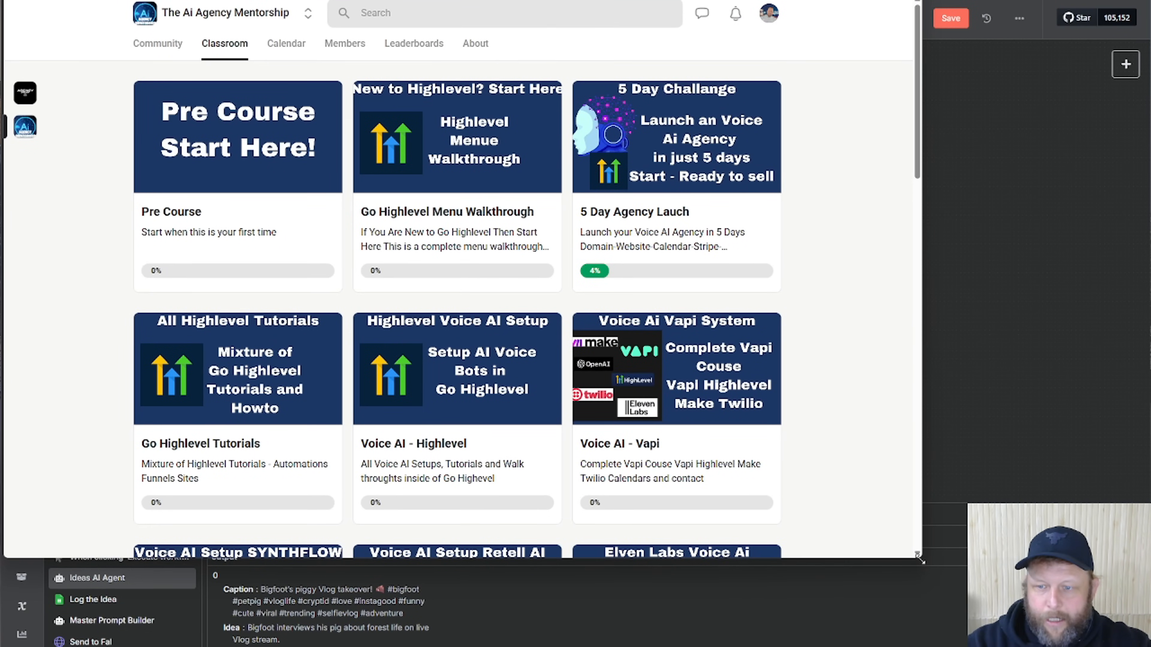
Enlarge the AI Agency Mentorship window on Skool and browse all the Classroom courses, including N8N, Make.com and Voice AI
{"action": "left_click_drag", "start_coordinate": [920, 560], "coordinate": [1130, 646]}
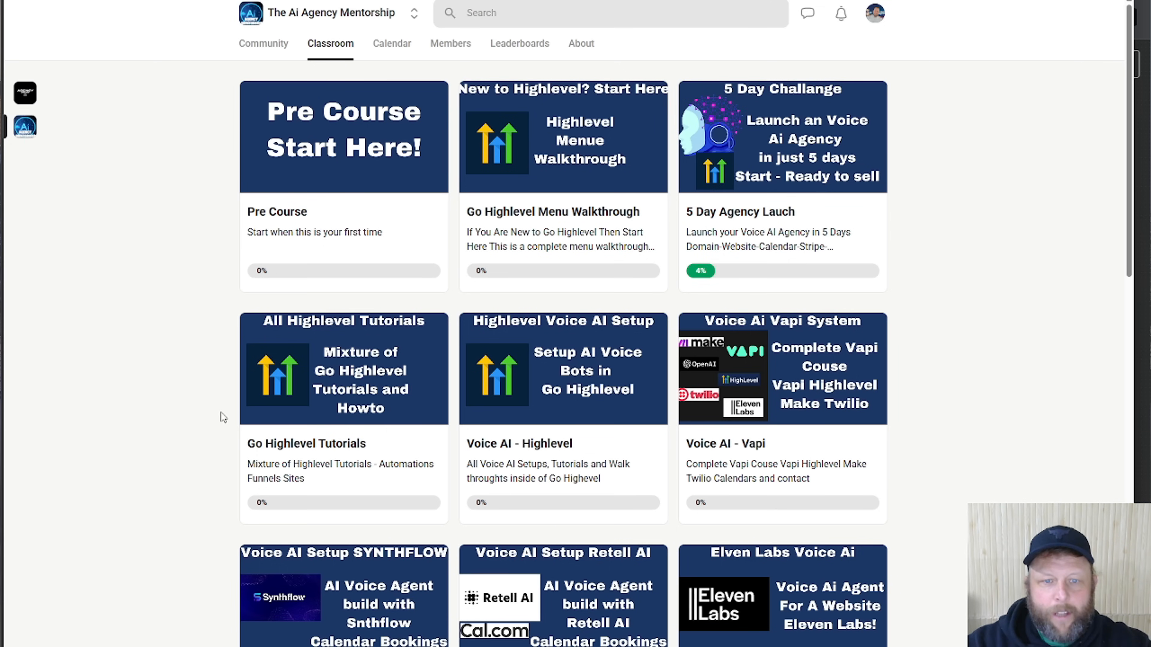
{"action": "scroll", "coordinate": [974, 476], "scroll_direction": "down", "scroll_amount": 1}
{"action": "scroll", "coordinate": [980, 472], "scroll_direction": "down", "scroll_amount": 2}
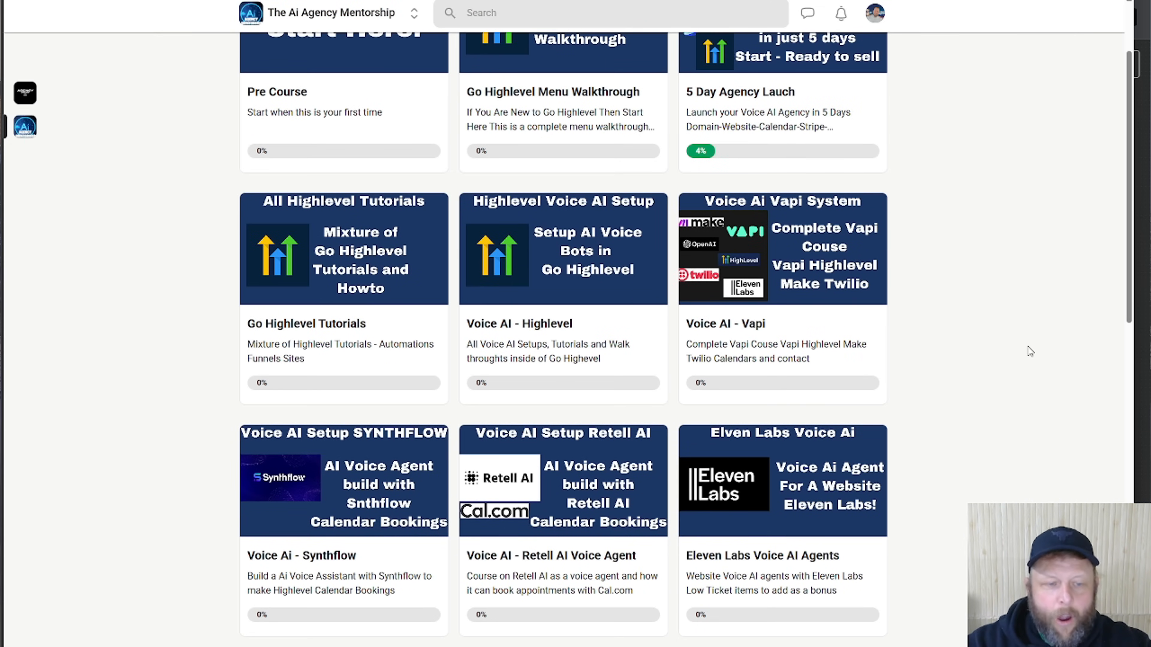
{"action": "scroll", "coordinate": [1024, 358], "scroll_direction": "down", "scroll_amount": 5}
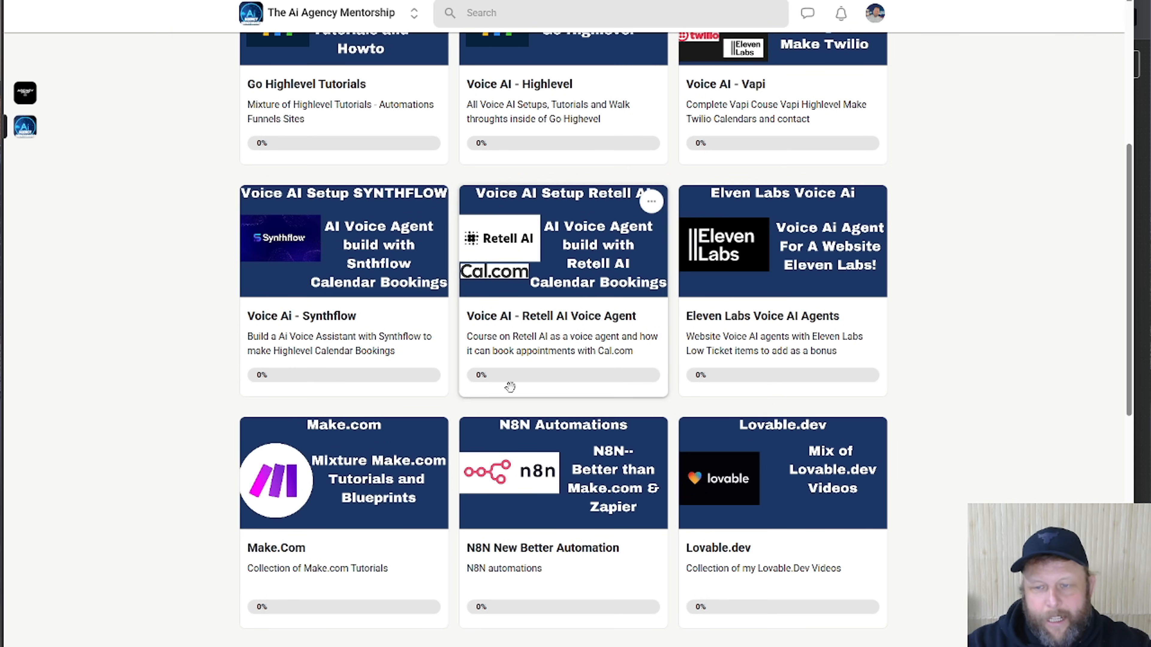
{"action": "scroll", "coordinate": [920, 440], "scroll_direction": "down", "scroll_amount": 4}
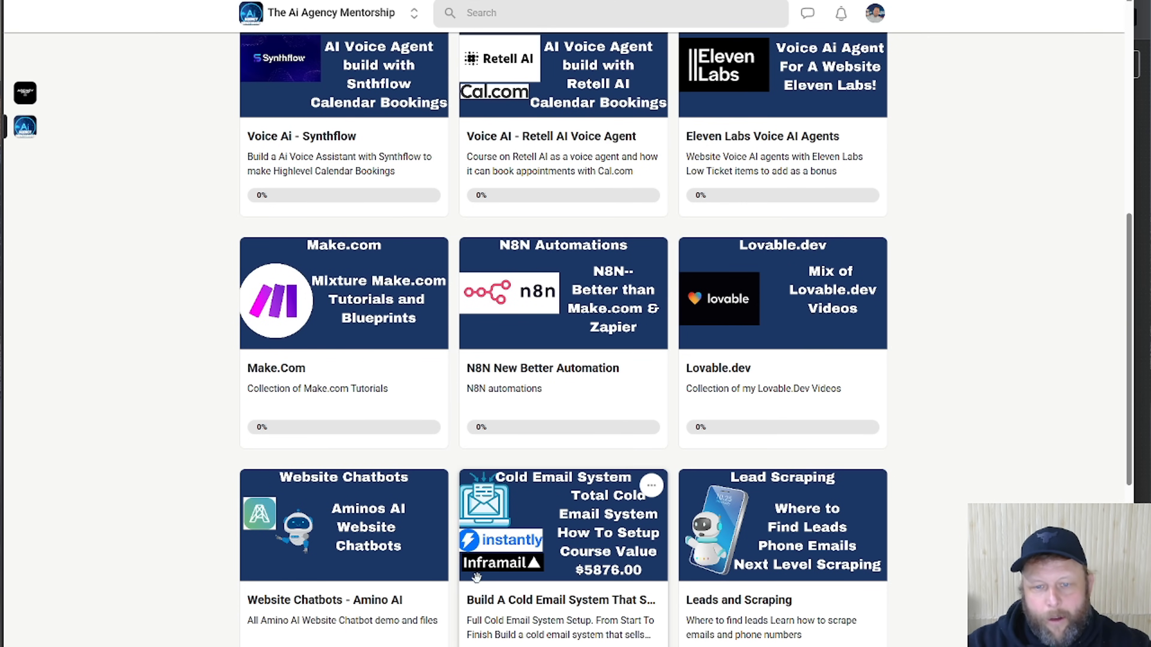
{"action": "scroll", "coordinate": [906, 463], "scroll_direction": "down", "scroll_amount": 5}
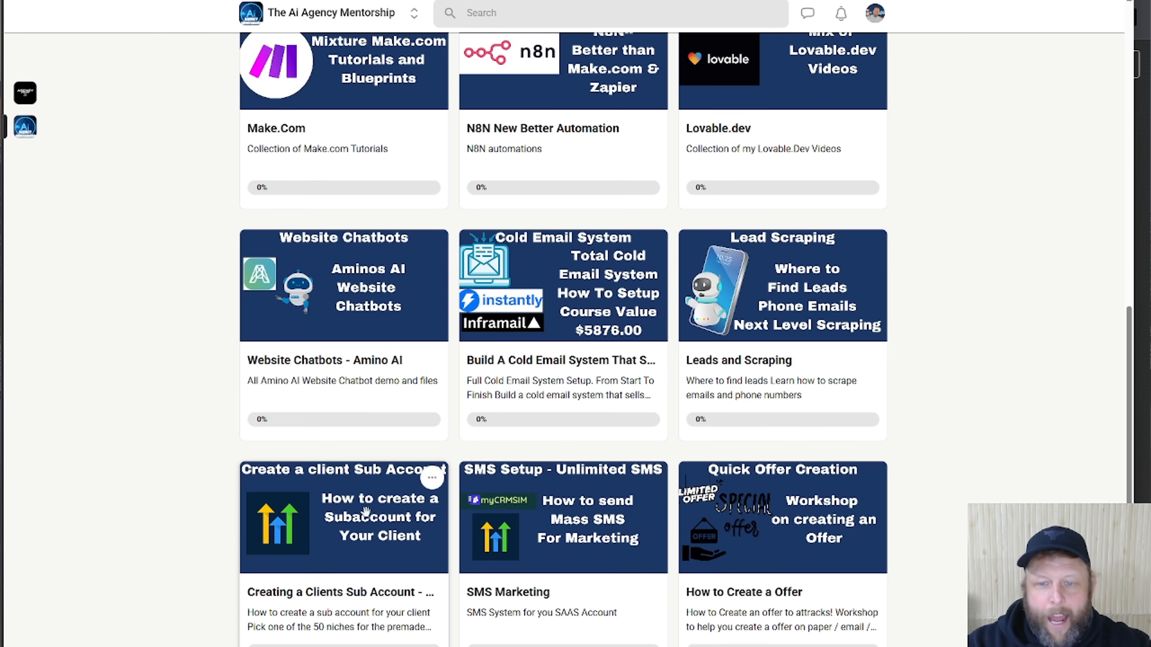
{"action": "scroll", "coordinate": [791, 527], "scroll_direction": "up", "scroll_amount": 15}
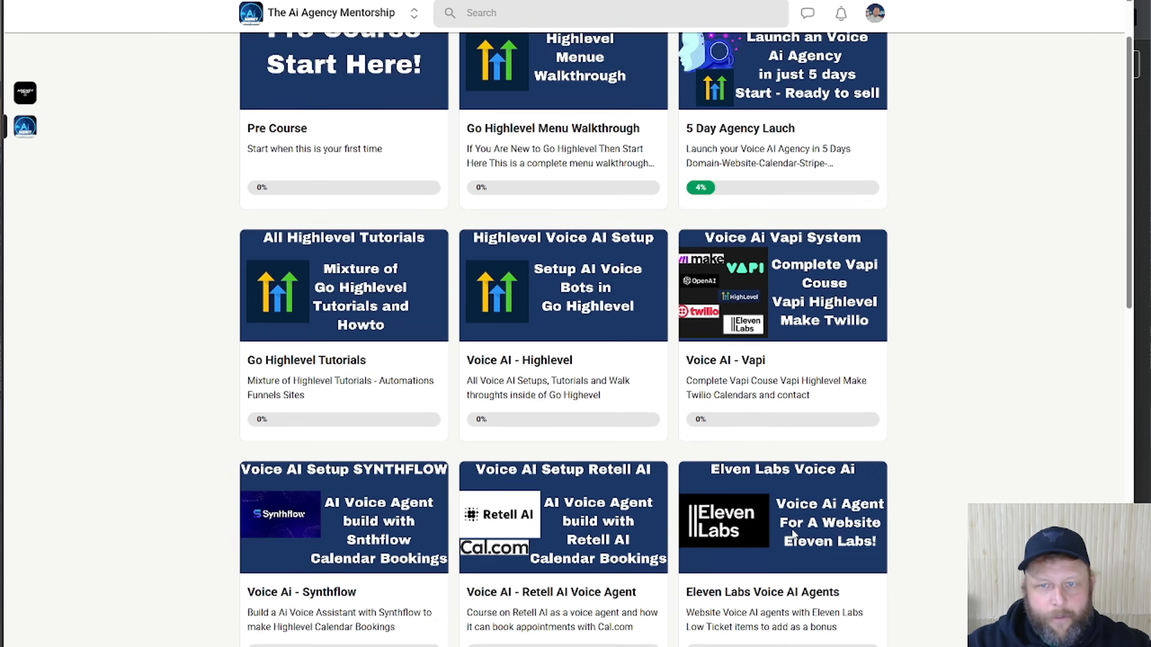
{"action": "scroll", "coordinate": [838, 486], "scroll_direction": "down", "scroll_amount": 5}
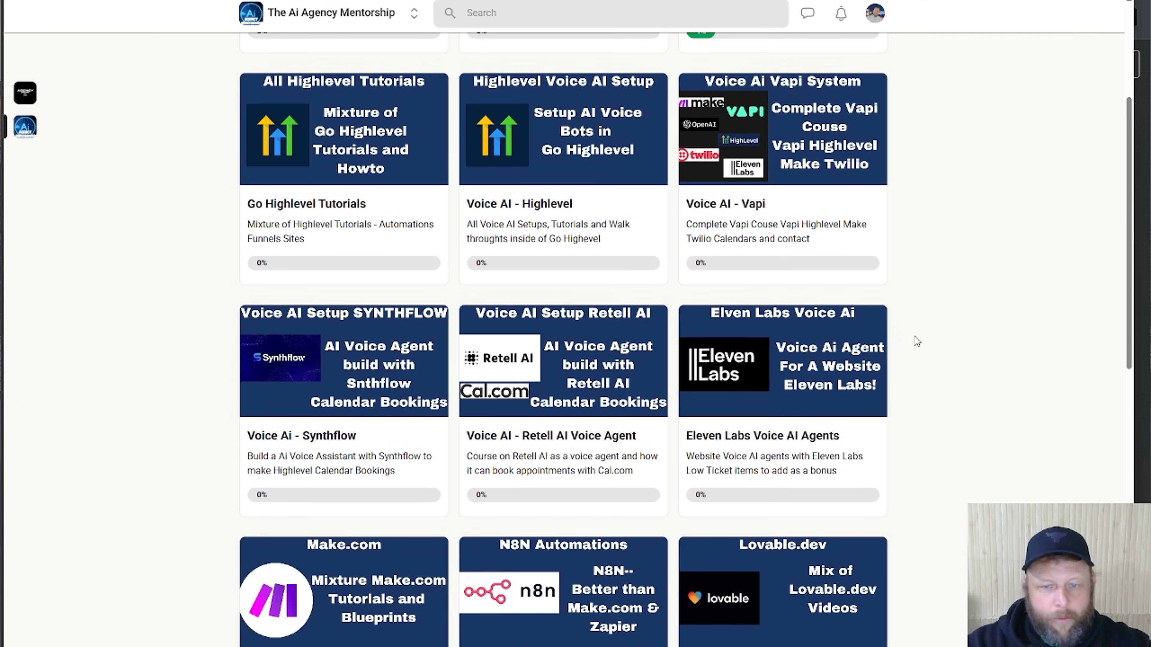
{"action": "scroll", "coordinate": [902, 547], "scroll_direction": "down", "scroll_amount": 9}
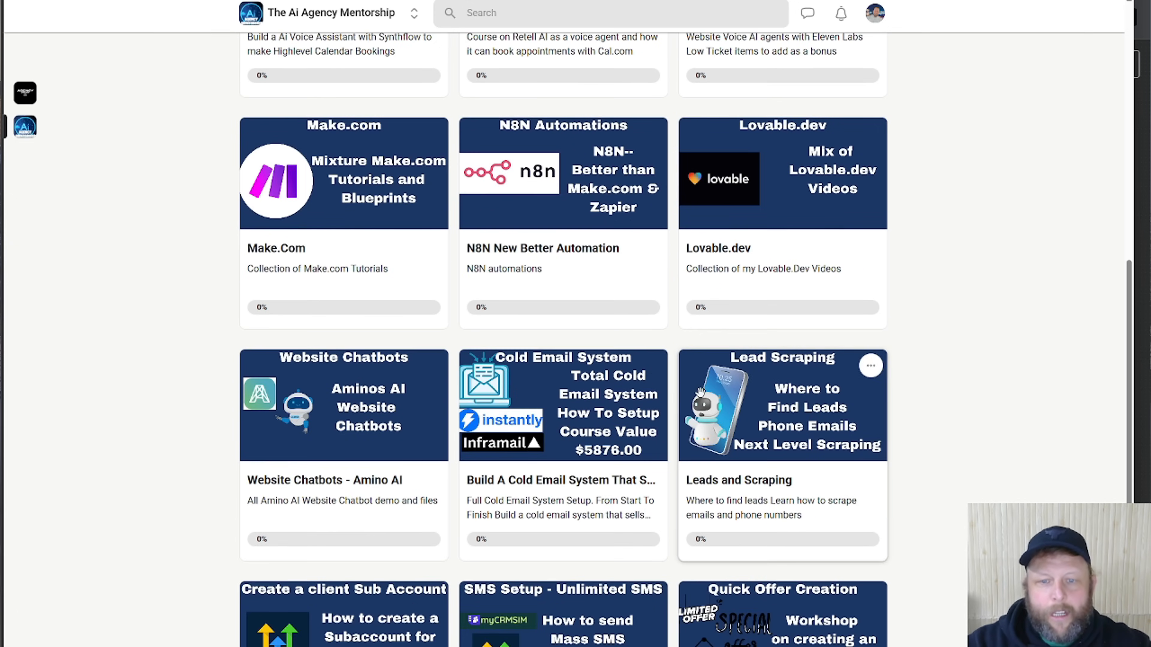
{"action": "scroll", "coordinate": [395, 471], "scroll_direction": "down", "scroll_amount": 5}
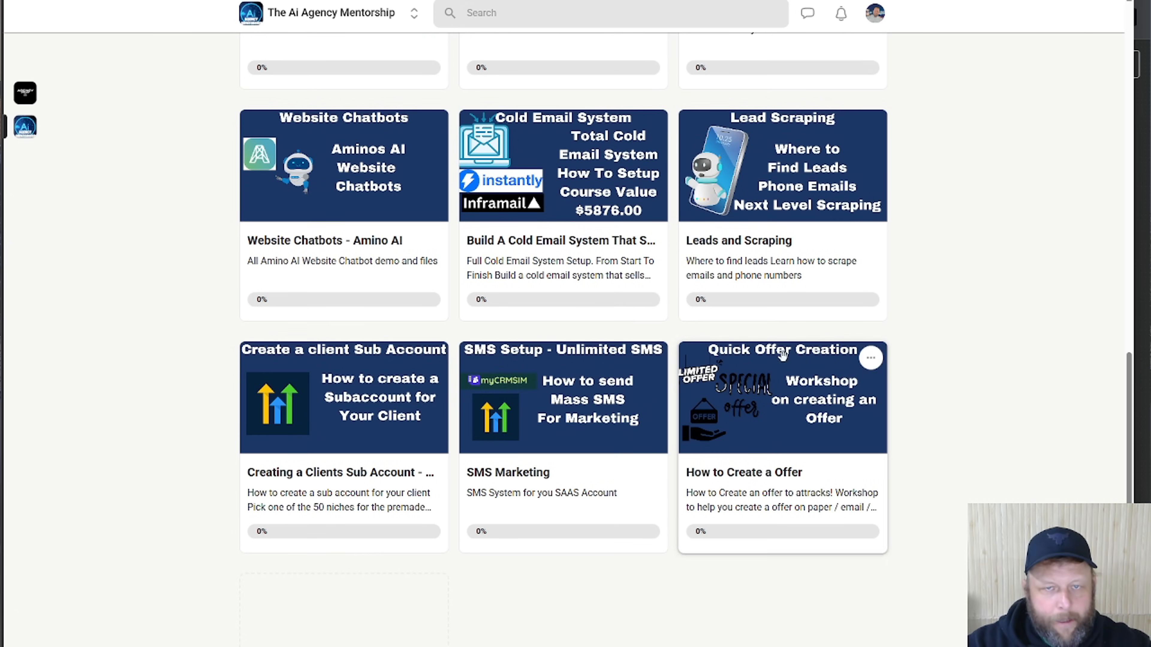
Return to the start of the Classroom page and open the mentorship community's About page
{"action": "scroll", "coordinate": [745, 353], "scroll_direction": "up", "scroll_amount": 8}
{"action": "scroll", "coordinate": [745, 353], "scroll_direction": "up", "scroll_amount": 11}
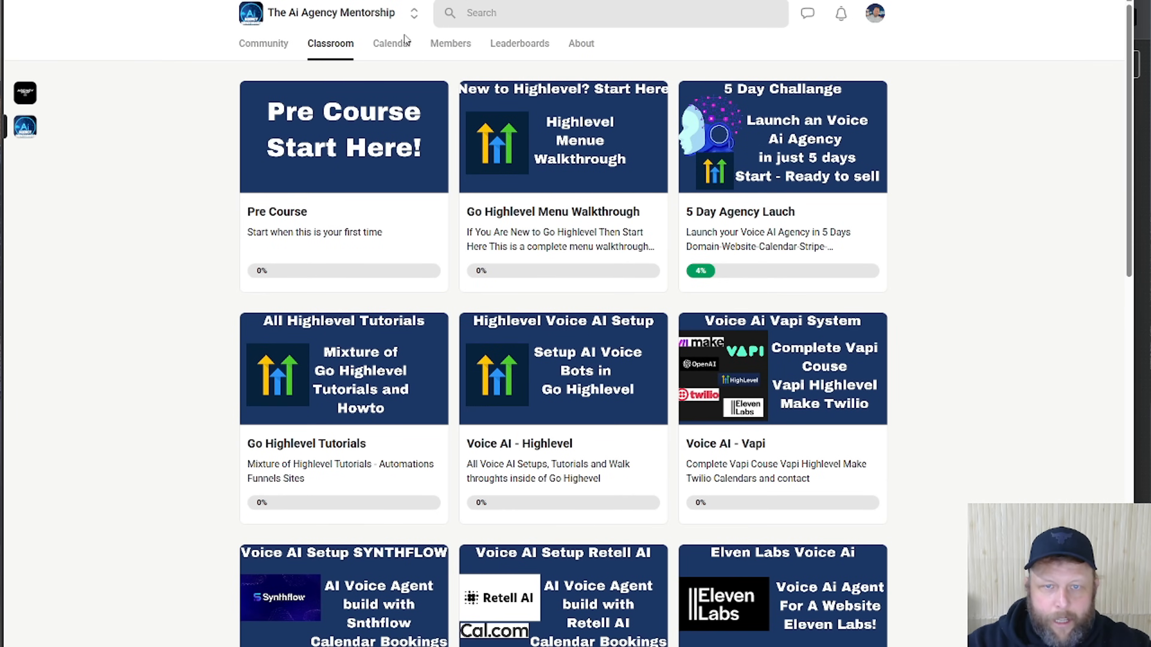
{"action": "left_click", "coordinate": [564, 45]}
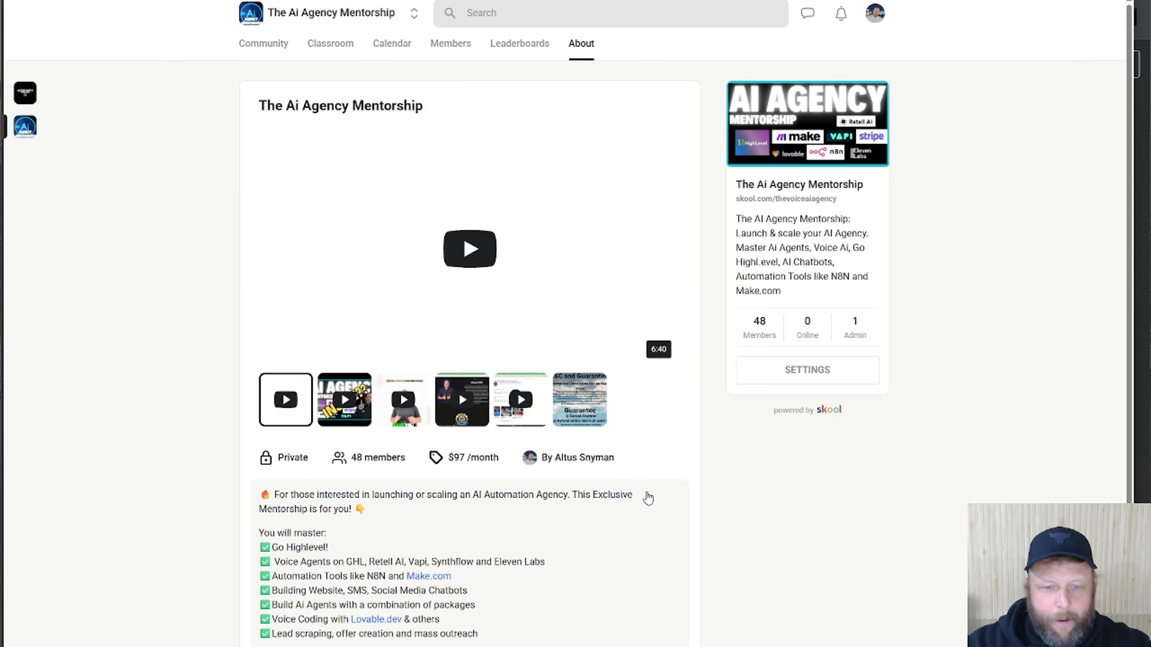
Read the mentorship description on the About page and widen the browser window showing the Free Resources classroom on Skool
{"action": "scroll", "coordinate": [647, 496], "scroll_direction": "down", "scroll_amount": 5}
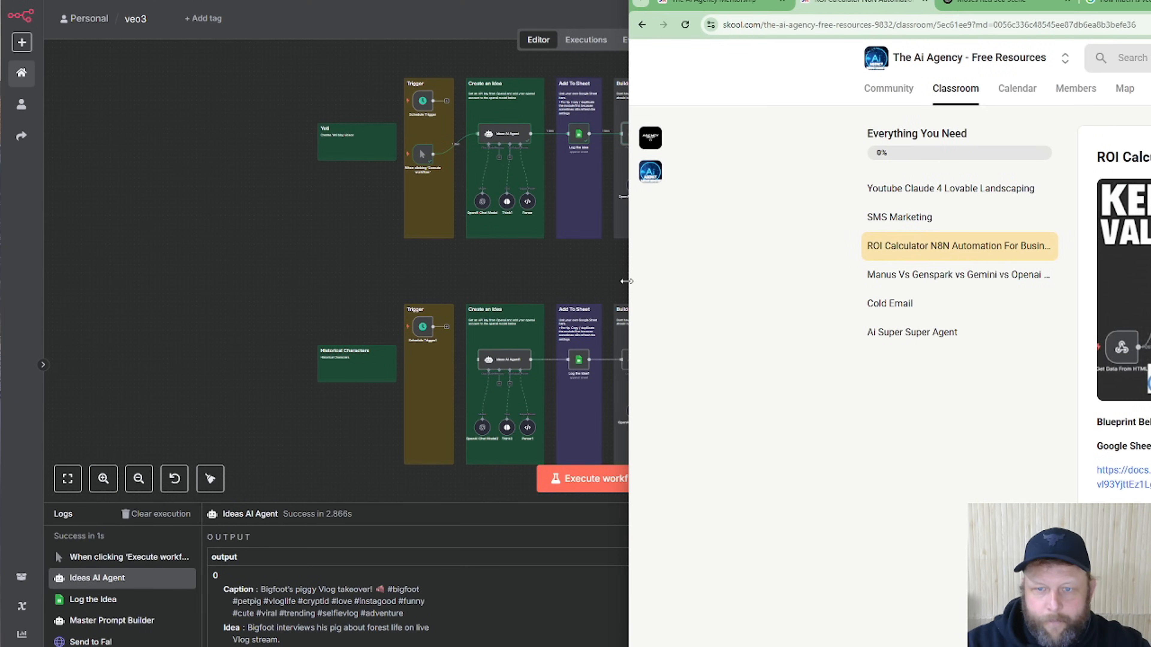
{"action": "left_click_drag", "start_coordinate": [945, 275], "coordinate": [639, 285]}
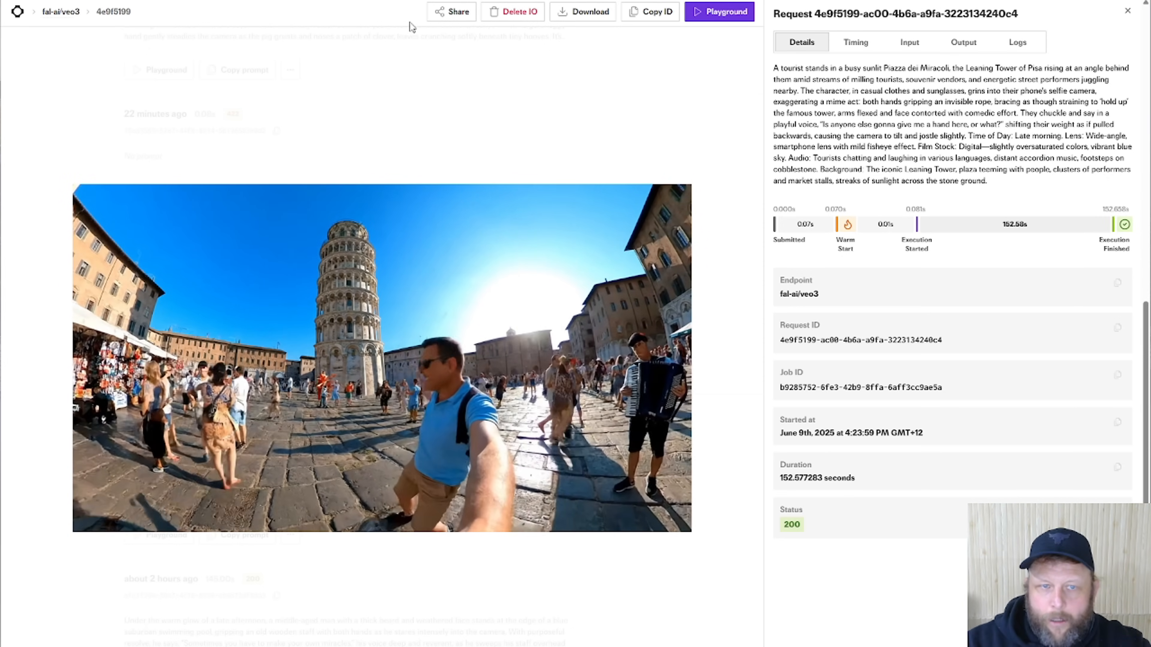
Close the Leaning Tower of Pisa video's request details in fal and return to the start of the veo3 request list
{"action": "key", "text": "Escape"}
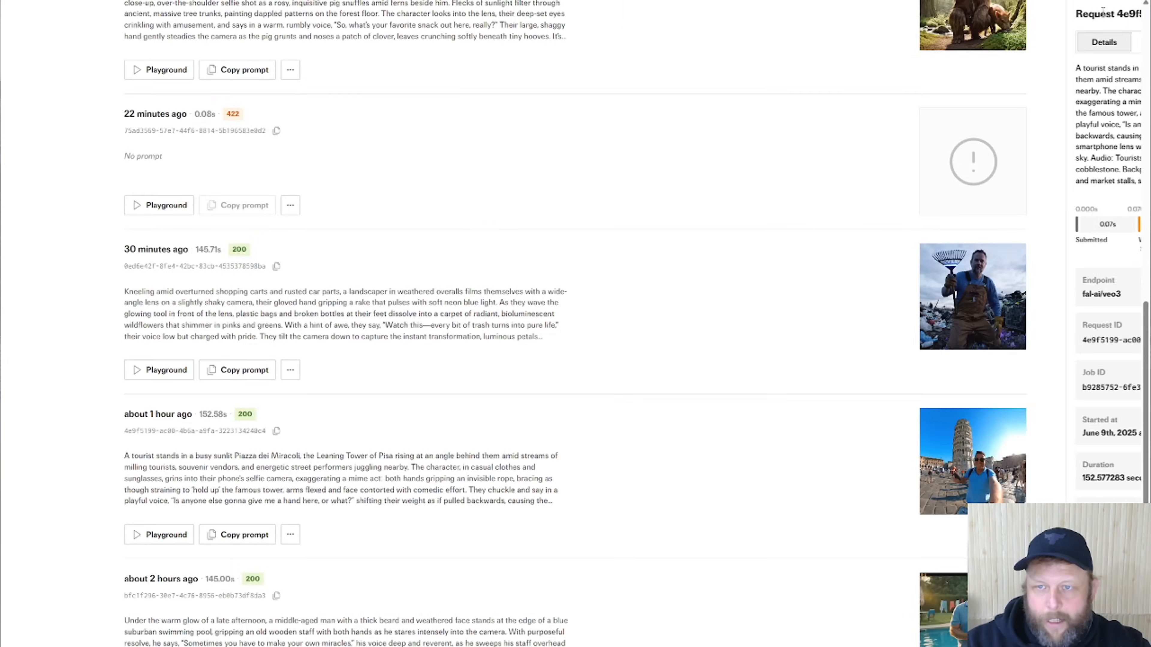
{"action": "scroll", "coordinate": [809, 111], "scroll_direction": "up", "scroll_amount": 1}
{"action": "scroll", "coordinate": [809, 110], "scroll_direction": "up", "scroll_amount": 20}
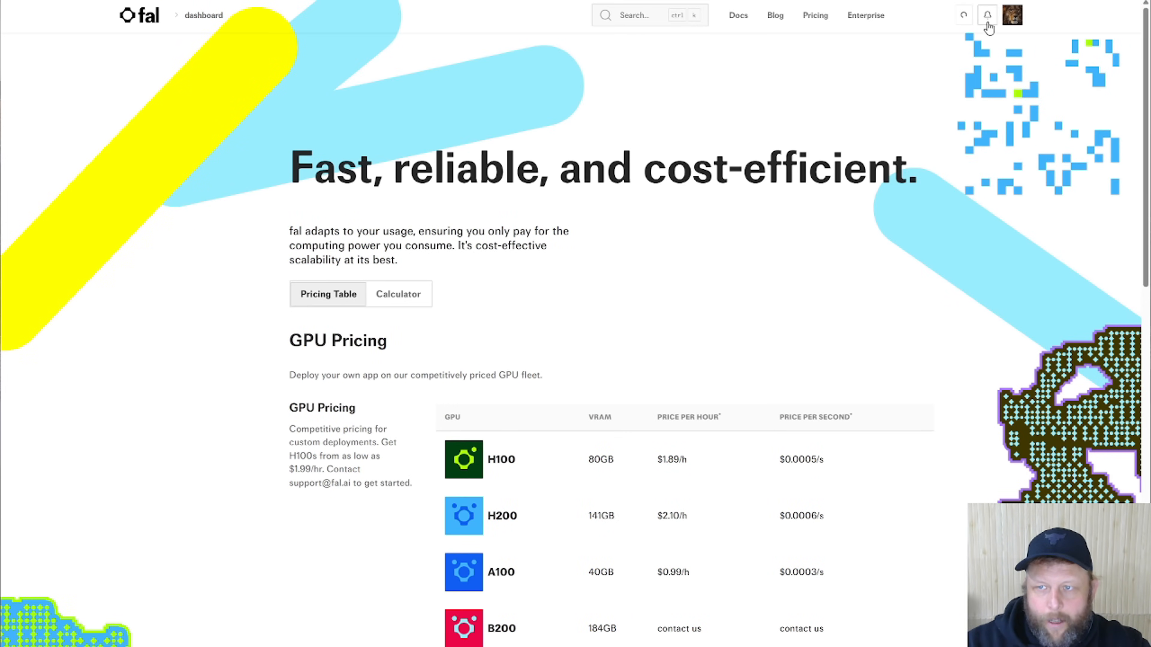
Open the fal account page from the pricing page and view its team invites
{"action": "left_click", "coordinate": [1012, 20]}
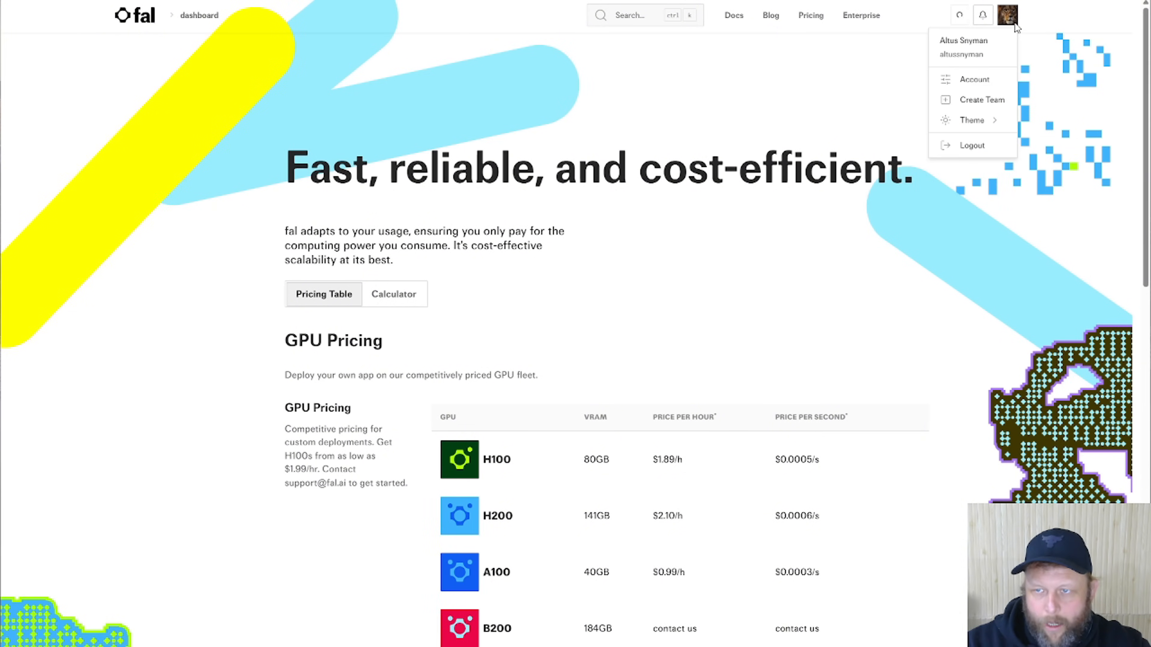
{"action": "left_click", "coordinate": [974, 81]}
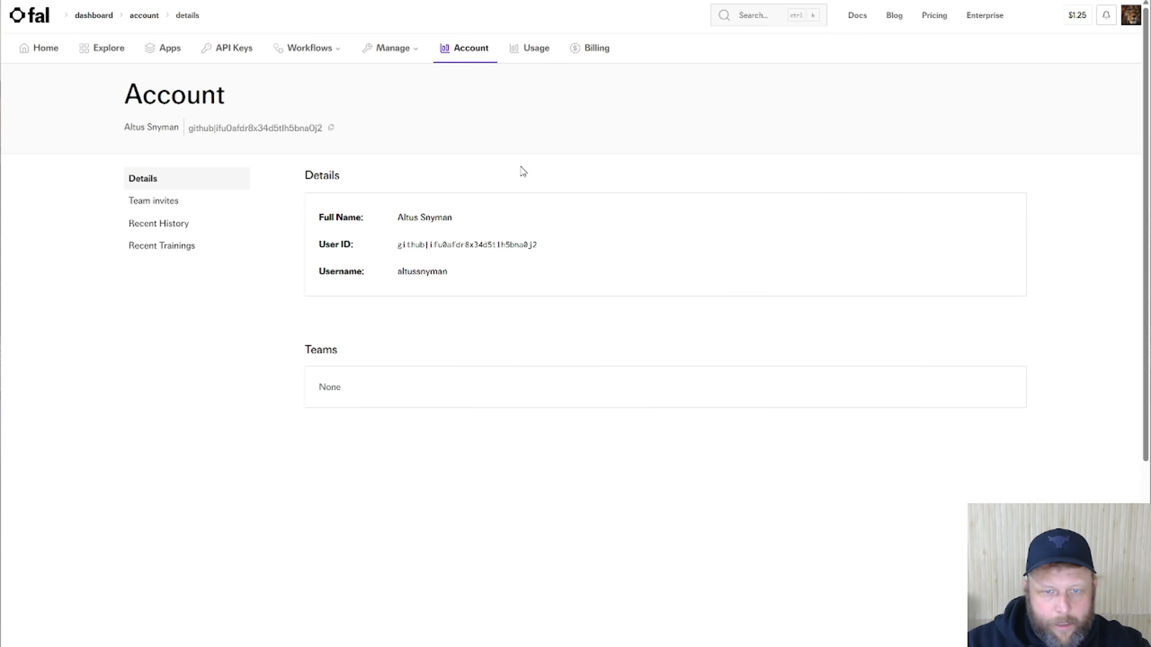
{"action": "left_click", "coordinate": [166, 201]}
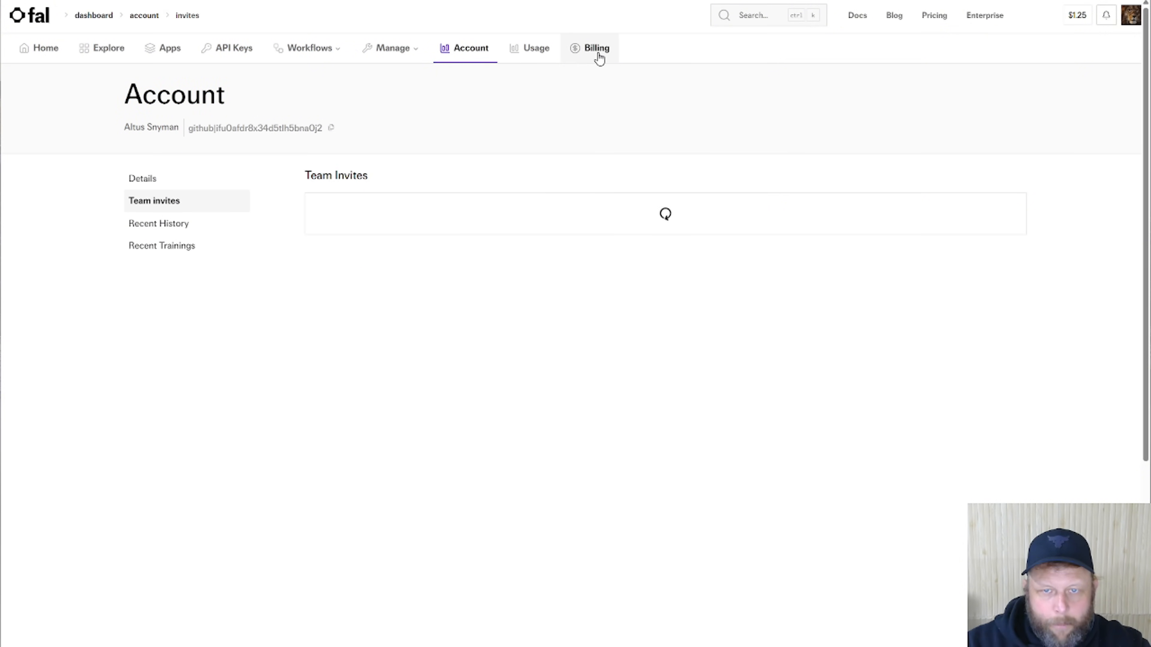